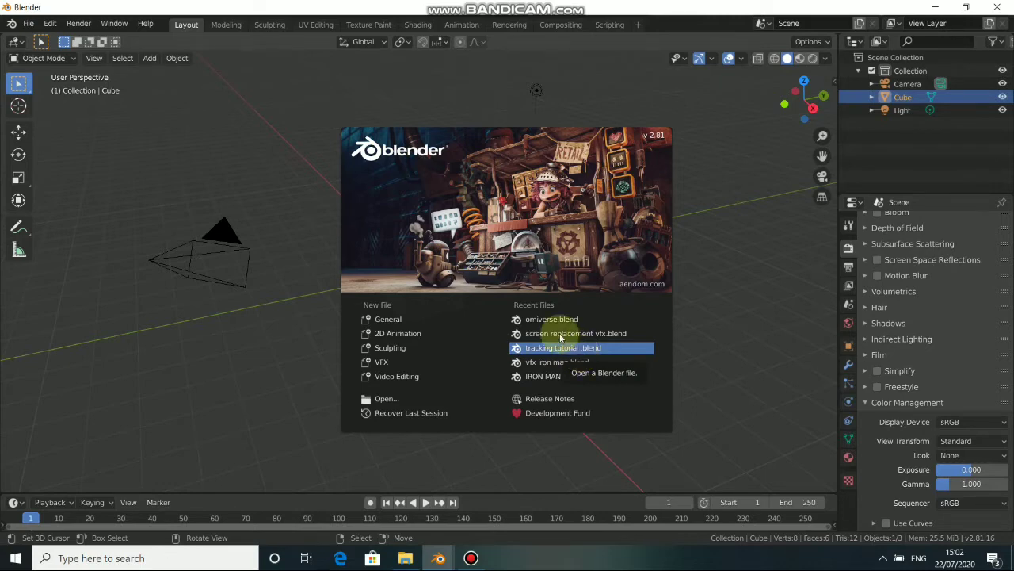
# Dismiss the splash screen and add the VFX Motion Tracking workspace
pyautogui.click(295, 315)
pyautogui.scroll(-6, 481, 258)
pyautogui.scroll(6, 352, 278)
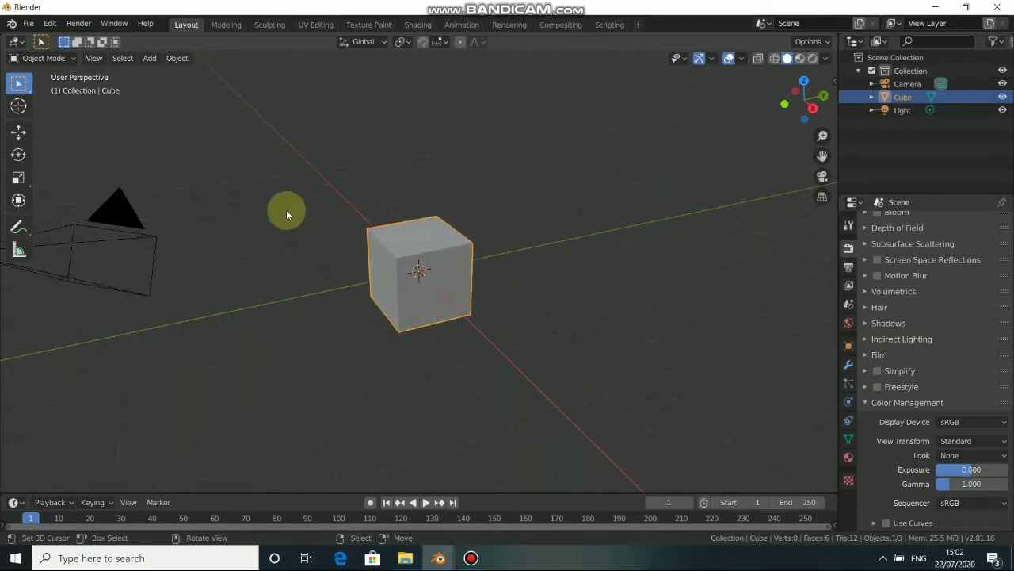
pyautogui.click(637, 25)
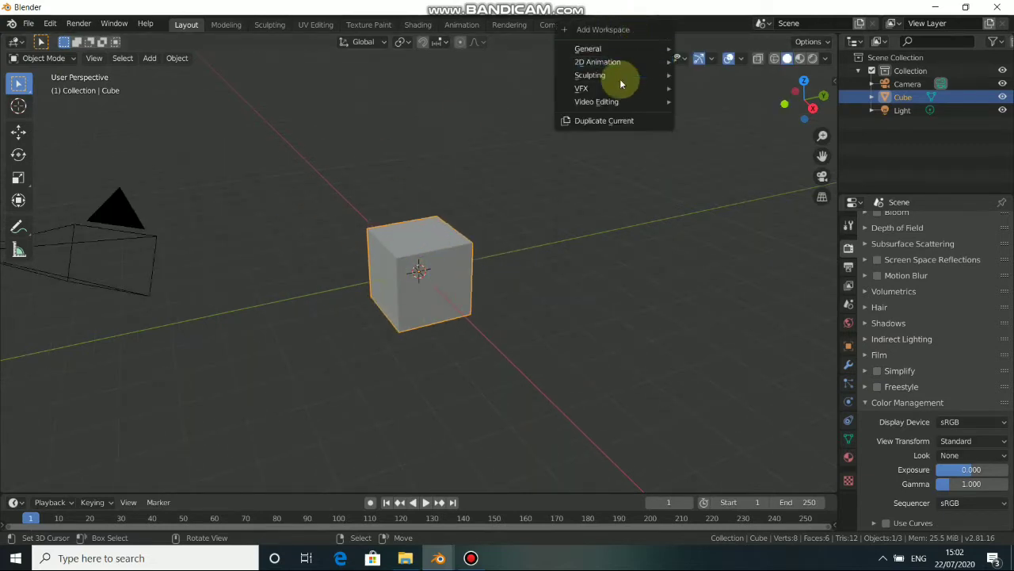
pyautogui.moveTo(596, 91)
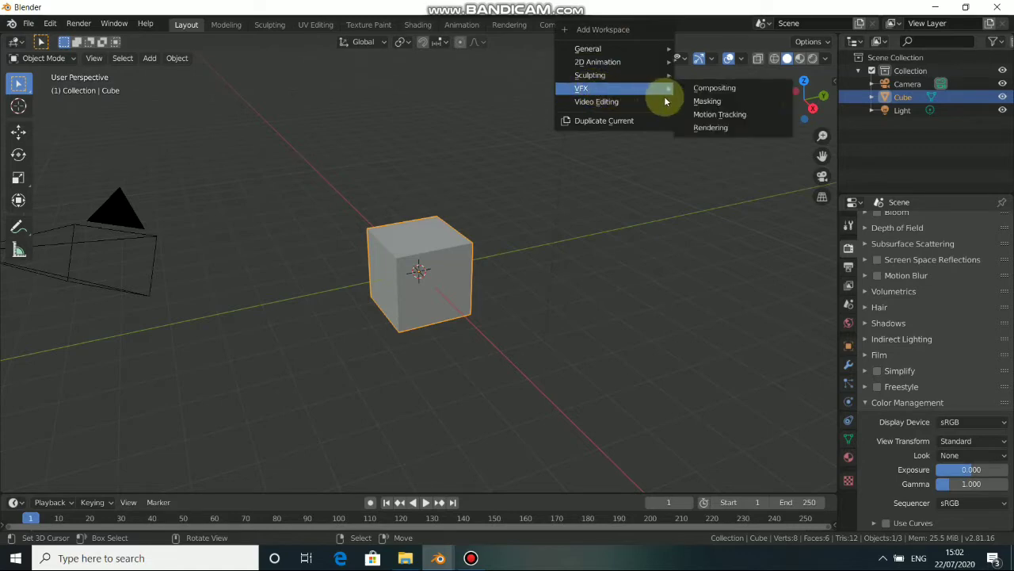
pyautogui.click(718, 119)
# Load the movie clip VID-20200125-WA0001.mp4 from the Raw Footage folder for tracking
pyautogui.click(418, 191)
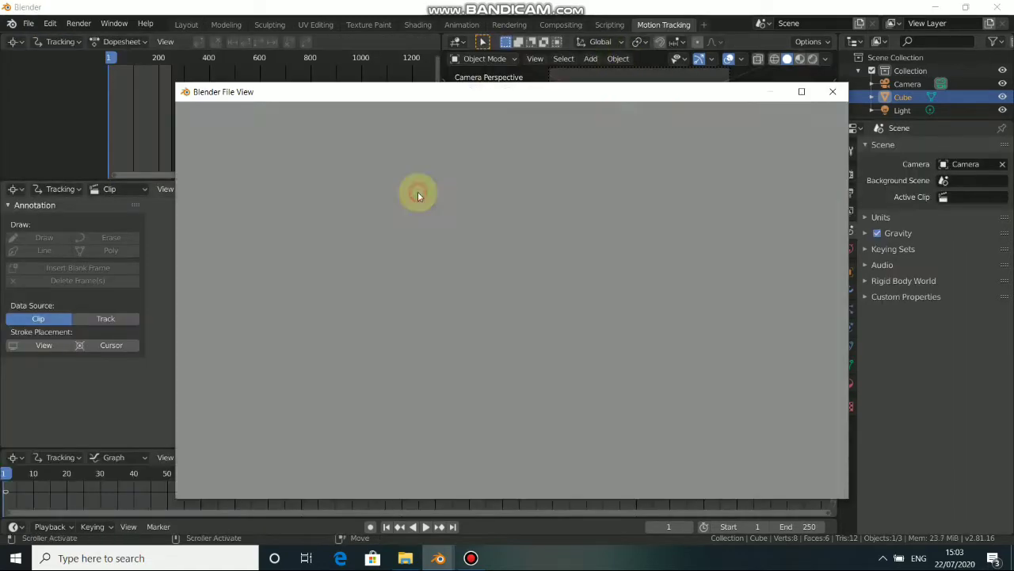
pyautogui.click(405, 558)
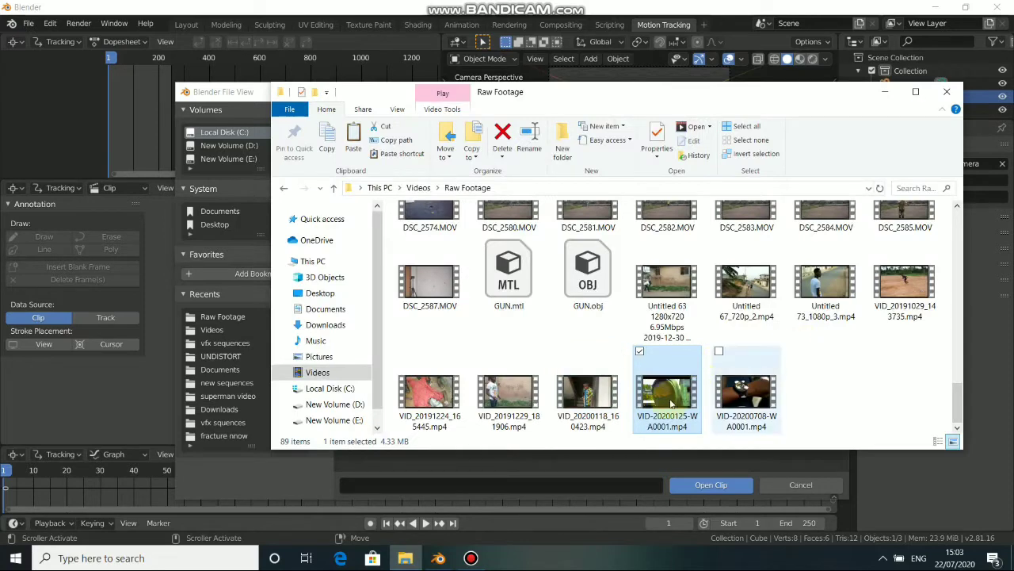
pyautogui.moveTo(677, 403); pyautogui.dragTo(596, 457)
pyautogui.click(702, 485)
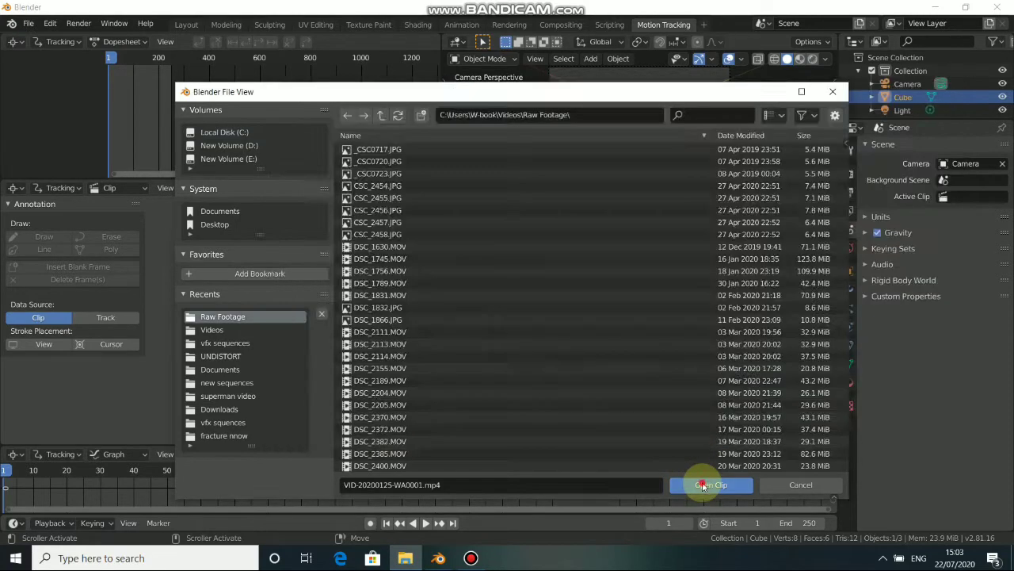
pyautogui.press('f')
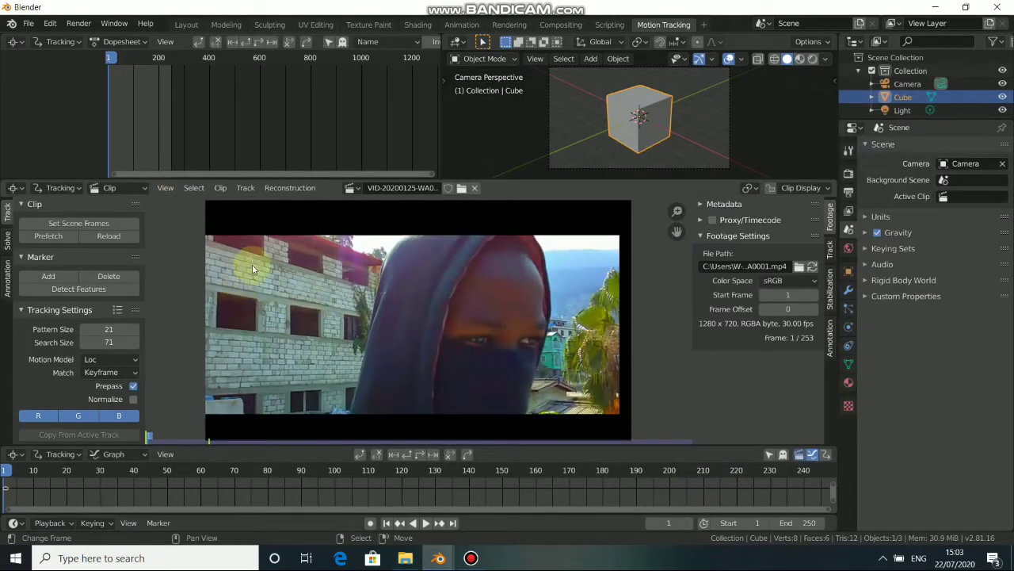
# Match the scene's frame range to the clip and prefetch its frames into memory
pyautogui.click(79, 223)
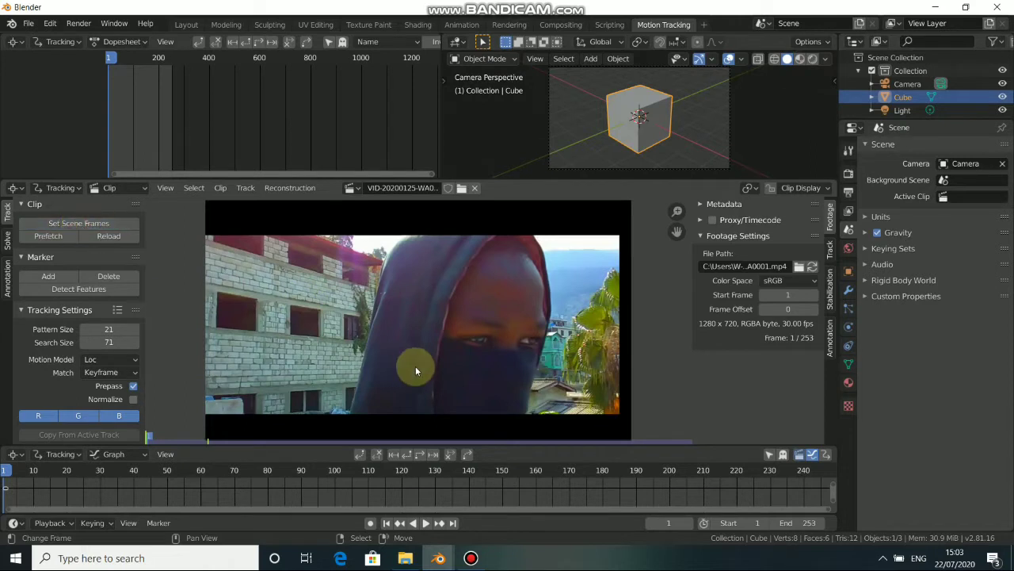
pyautogui.click(48, 236)
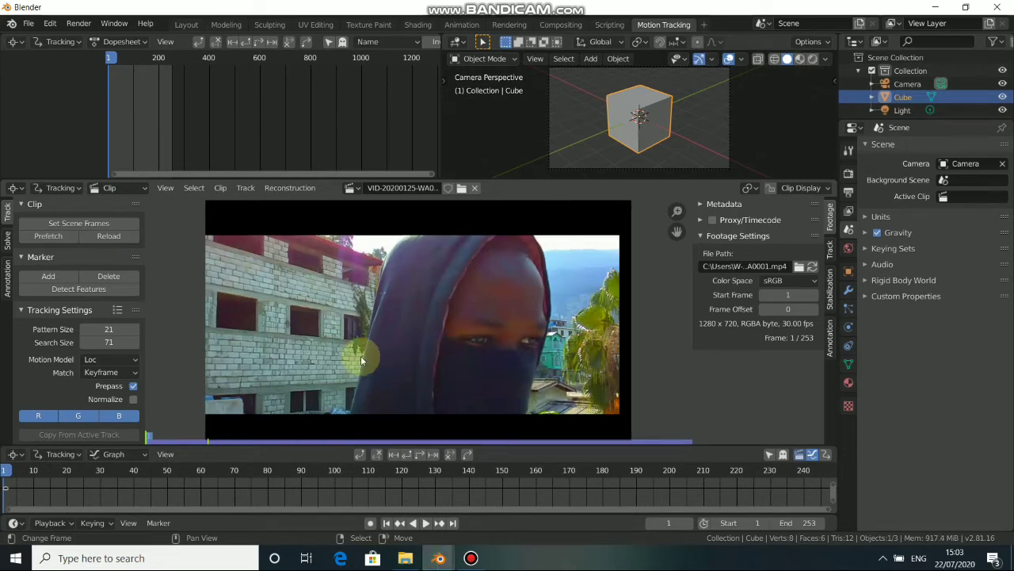
pyautogui.moveTo(328, 374); pyautogui.dragTo(362, 376, button='middle')
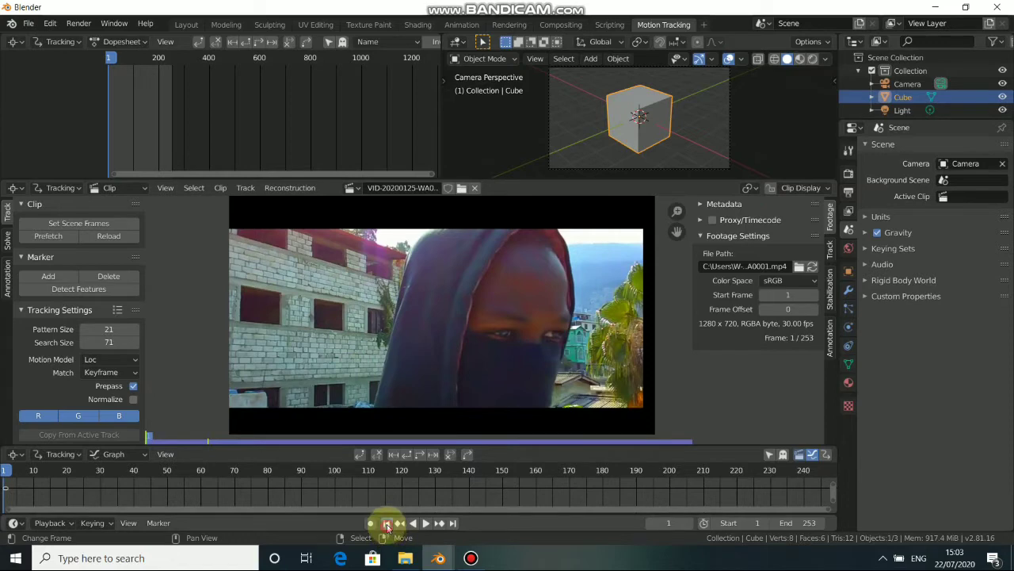
# Play through the footage, examine the eyes closely at frame 77, and return to frame 1
pyautogui.click(426, 523)
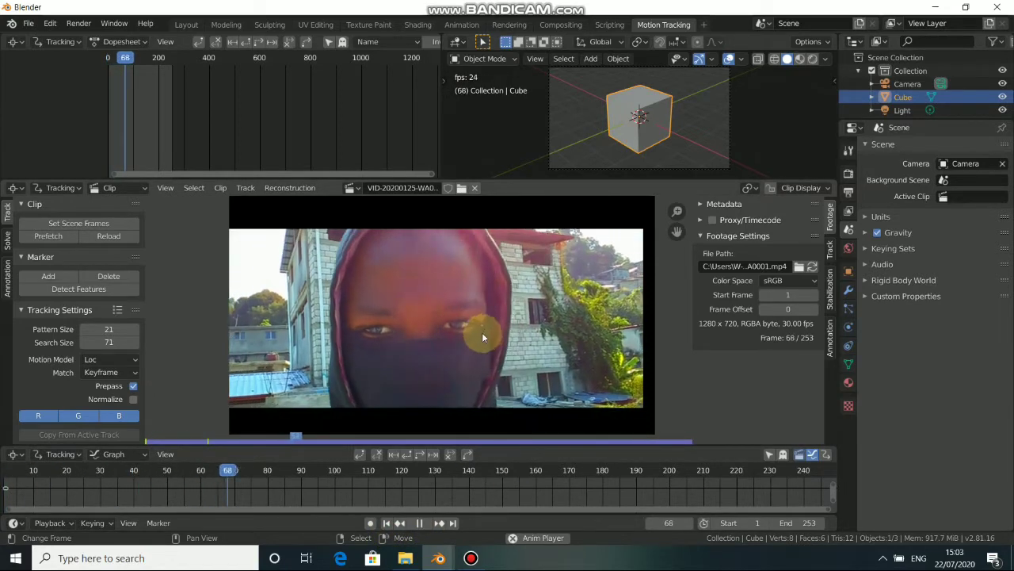
pyautogui.scroll(1, 480, 337)
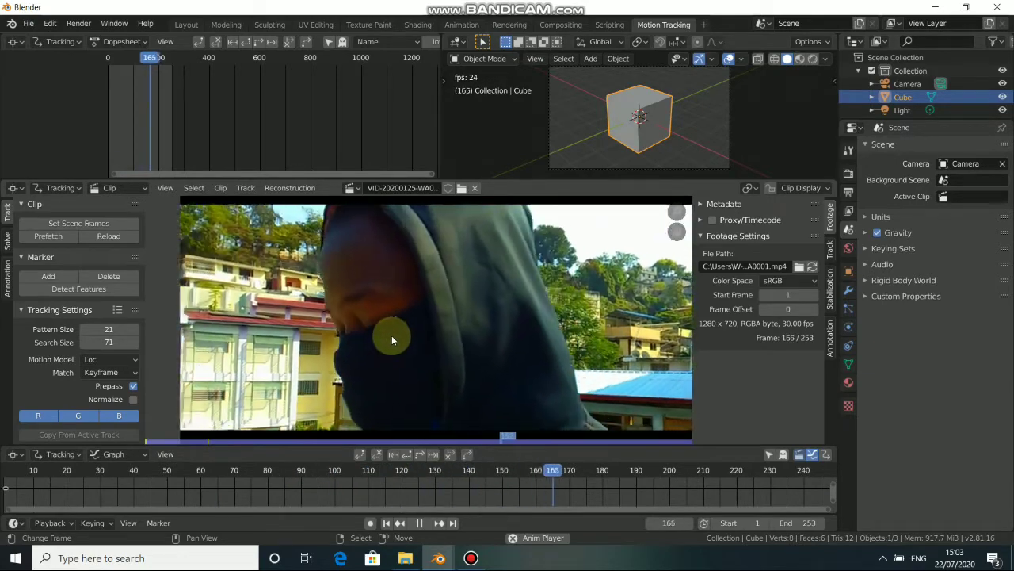
pyautogui.moveTo(611, 470); pyautogui.dragTo(258, 470)
pyautogui.click(419, 523)
pyautogui.scroll(4, 461, 327)
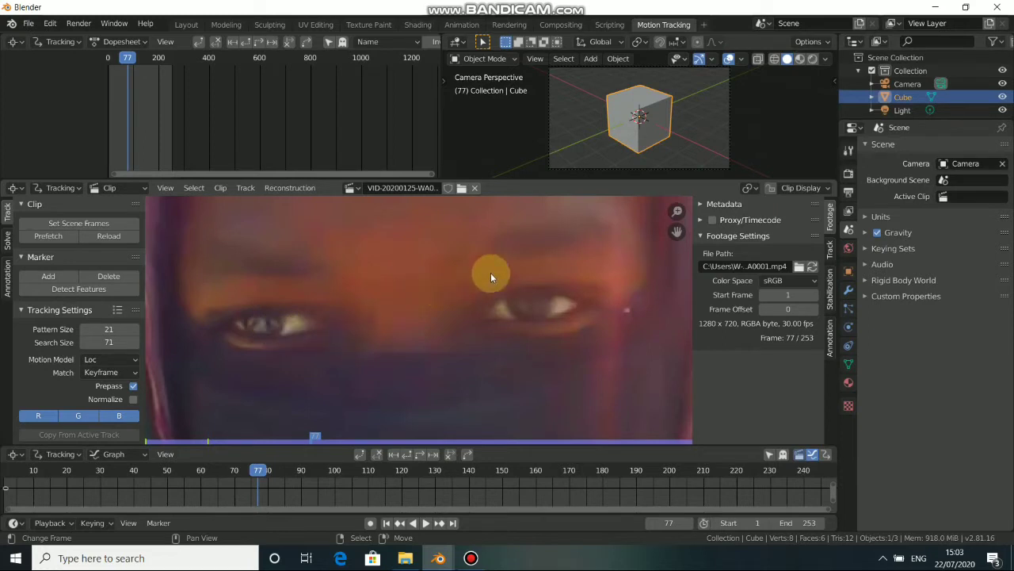
pyautogui.click(386, 523)
pyautogui.moveTo(583, 377); pyautogui.dragTo(424, 363, button='middle')
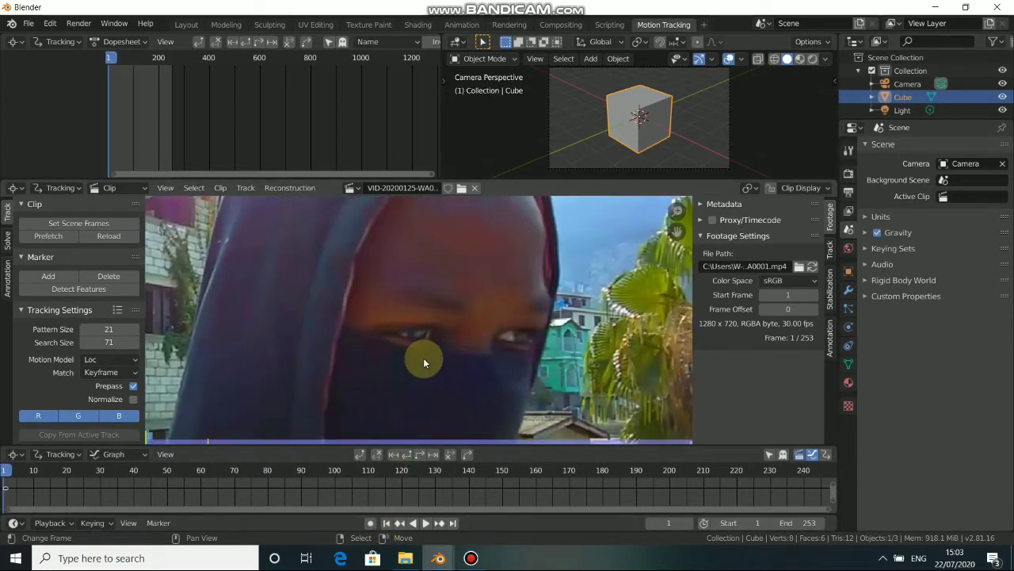
# Configure tracking to match the previous frame, with Normalize enabled and the Affine motion model
pyautogui.click(119, 377)
pyautogui.click(118, 393)
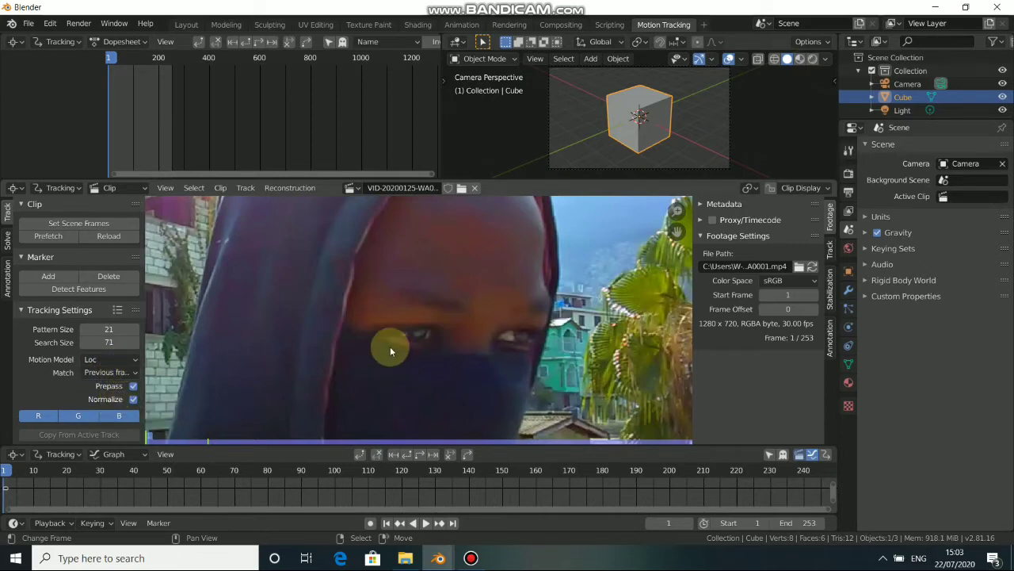
pyautogui.click(109, 359)
pyautogui.click(117, 388)
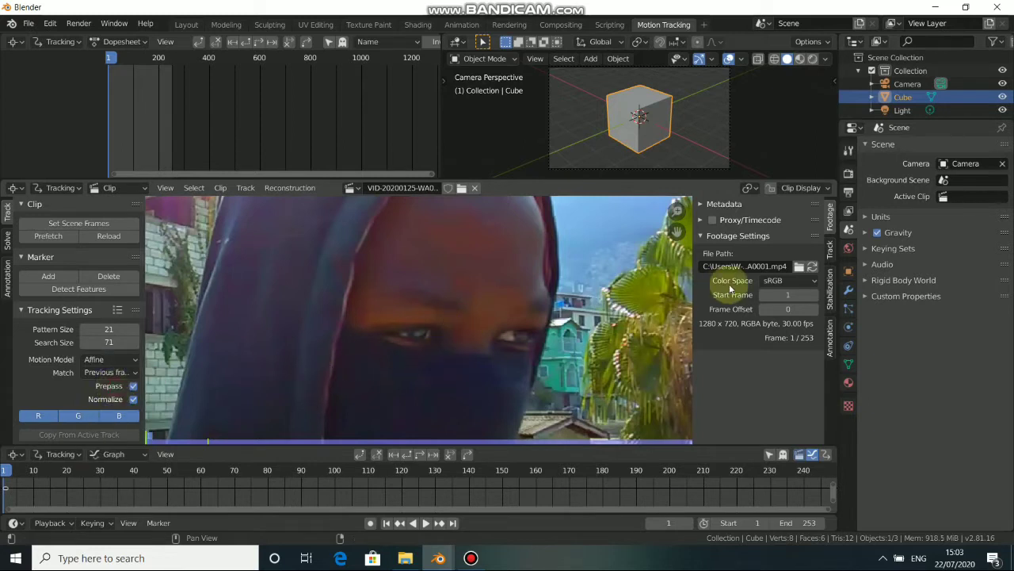
pyautogui.click(792, 187)
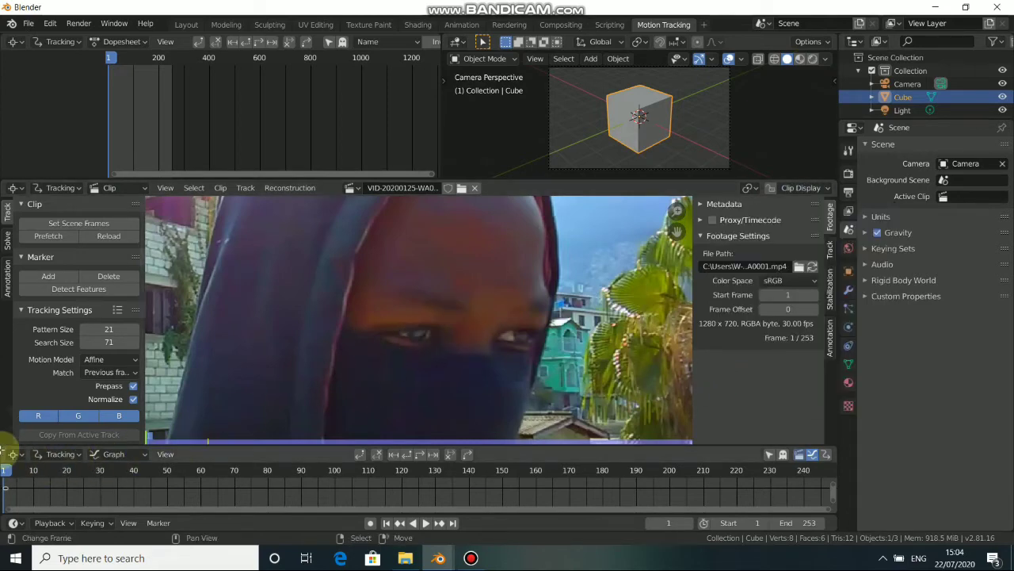
# Add a tracking marker on the left-hand eye in the image at frame 67 and enlarge its search and pattern areas
pyautogui.click(2, 470)
pyautogui.moveTo(79, 484); pyautogui.dragTo(227, 466)
pyautogui.scroll(5, 452, 375)
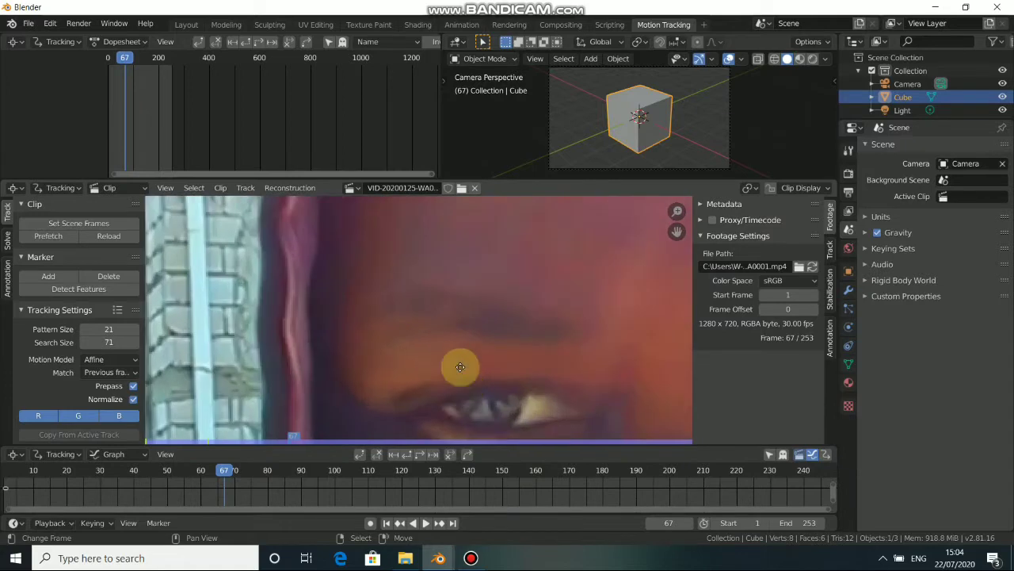
pyautogui.keyDown('ctrl'); pyautogui.click(497, 341); pyautogui.keyUp('ctrl')
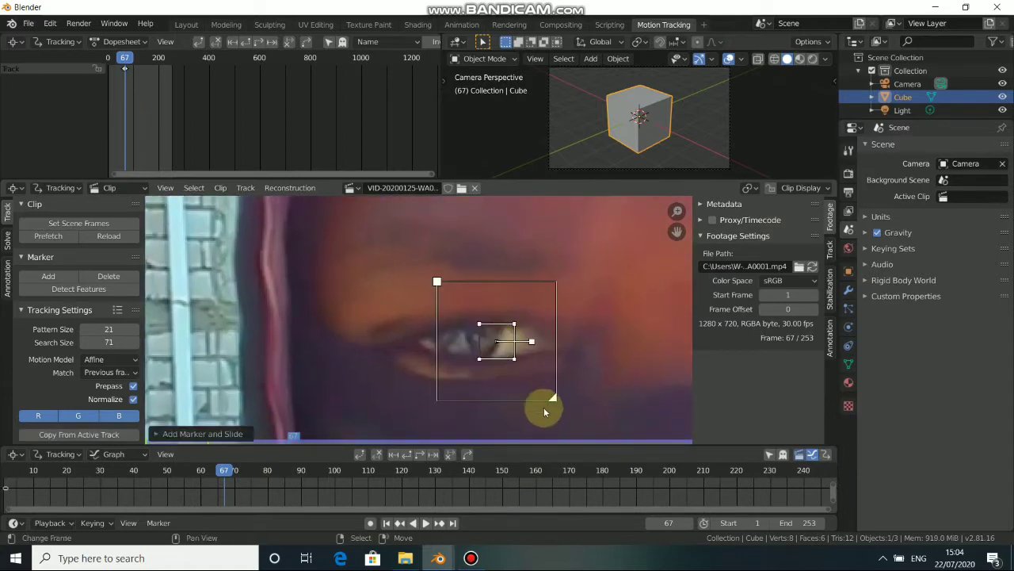
pyautogui.moveTo(560, 396); pyautogui.dragTo(646, 485)
pyautogui.scroll(-4, 527, 309)
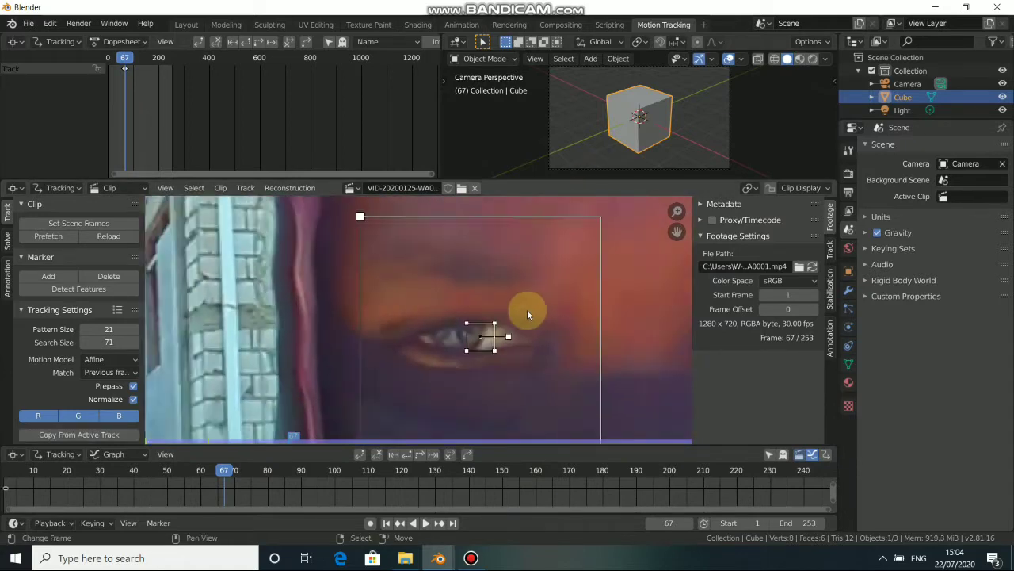
pyautogui.moveTo(462, 330); pyautogui.dragTo(479, 329)
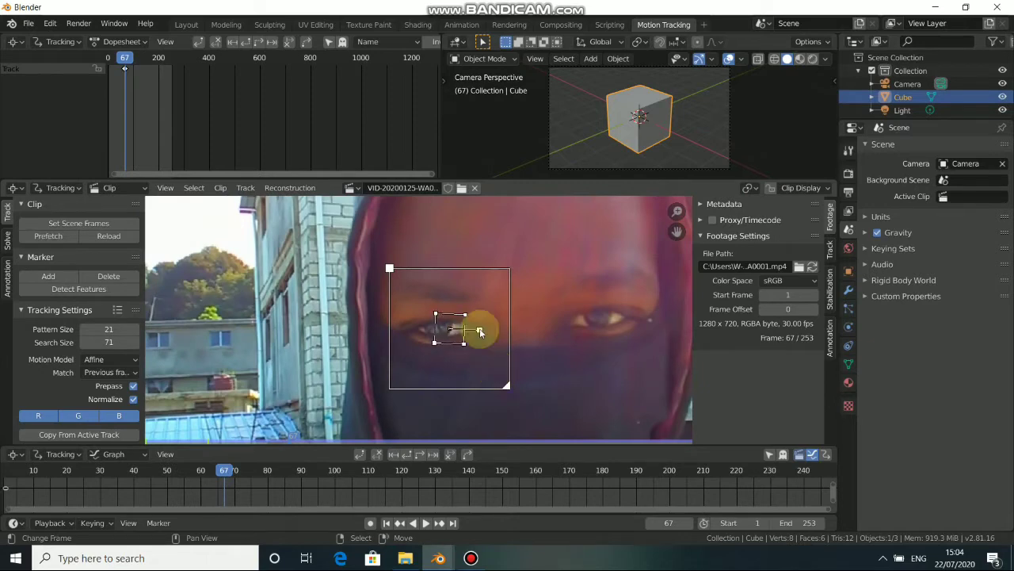
# Track the eye marker backwards from frame 67 to the start of the clip
pyautogui.click(380, 458)
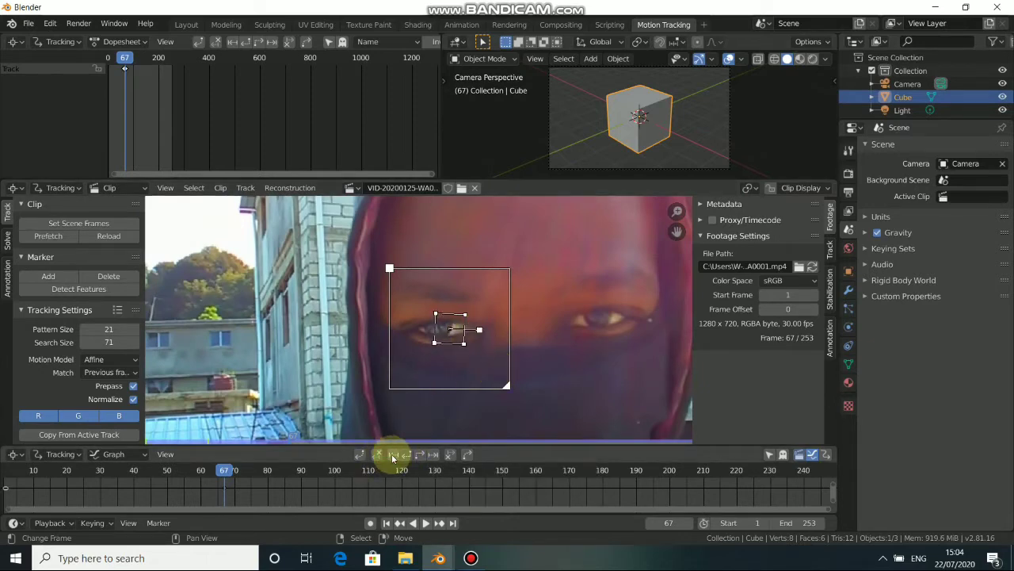
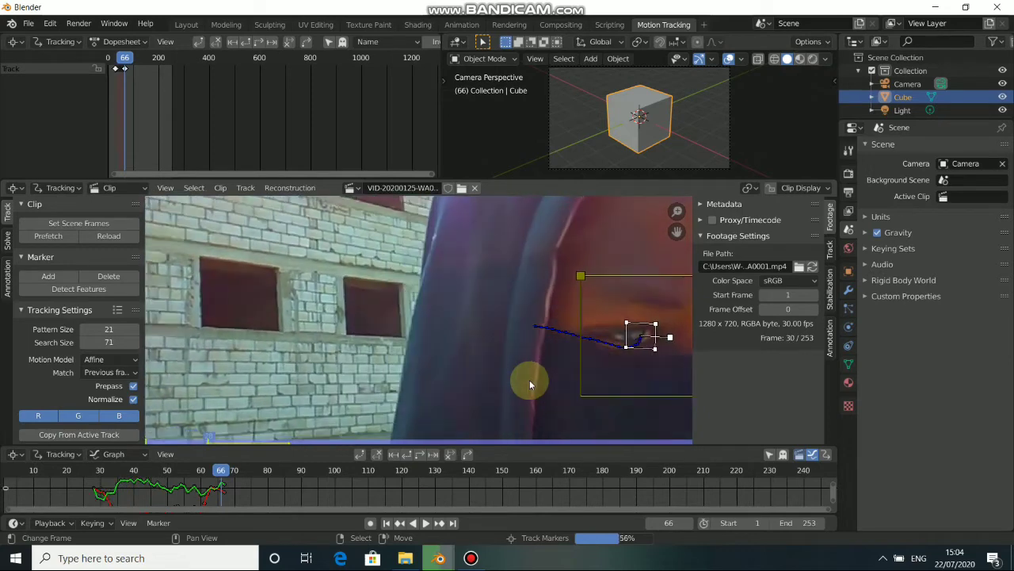
pyautogui.scroll(-4, 597, 351)
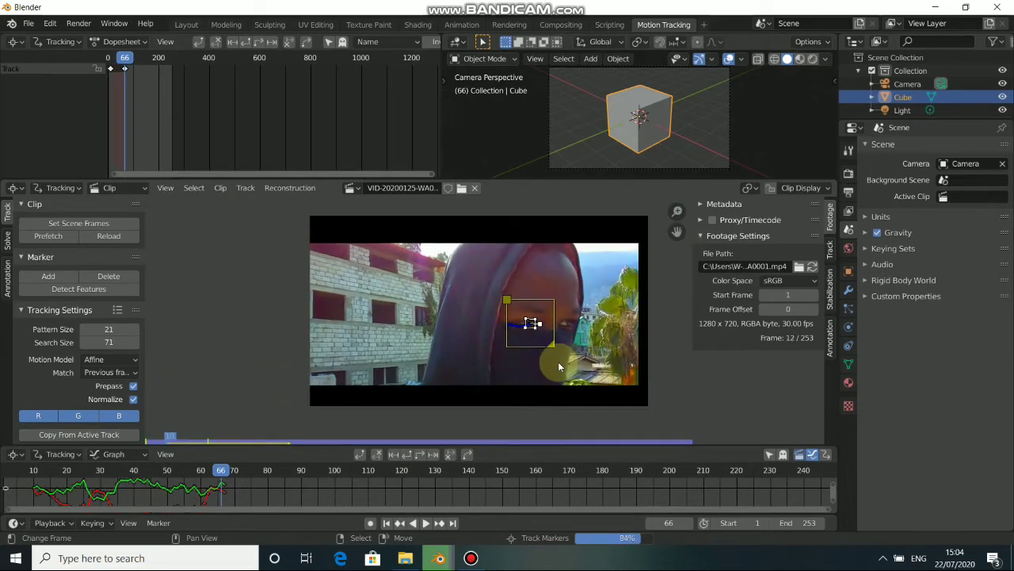
pyautogui.scroll(5, 514, 385)
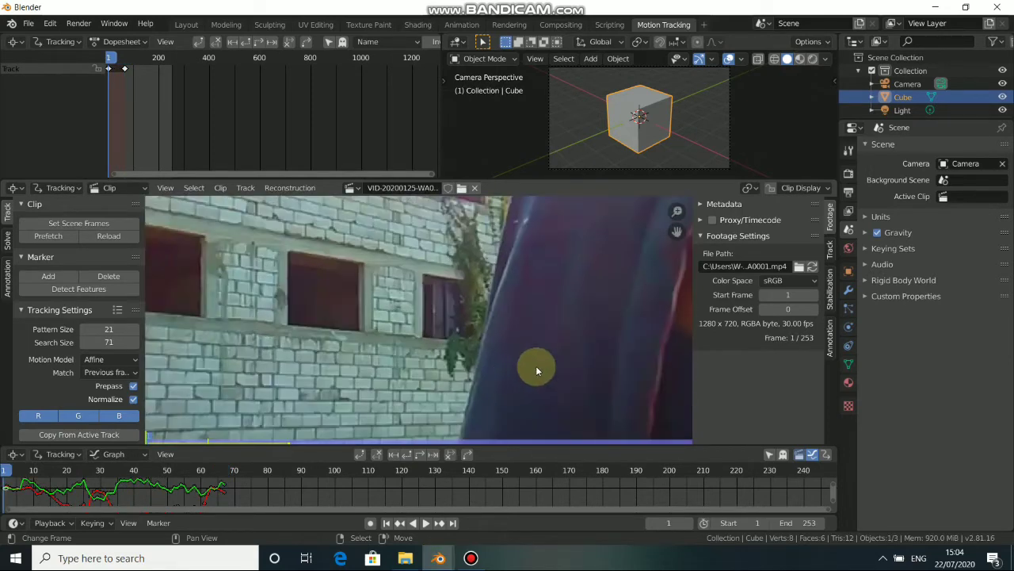
pyautogui.moveTo(530, 365); pyautogui.dragTo(243, 320, button='middle')
# Return to frame 66 and track the eye marker forwards through the clip
pyautogui.click(221, 491)
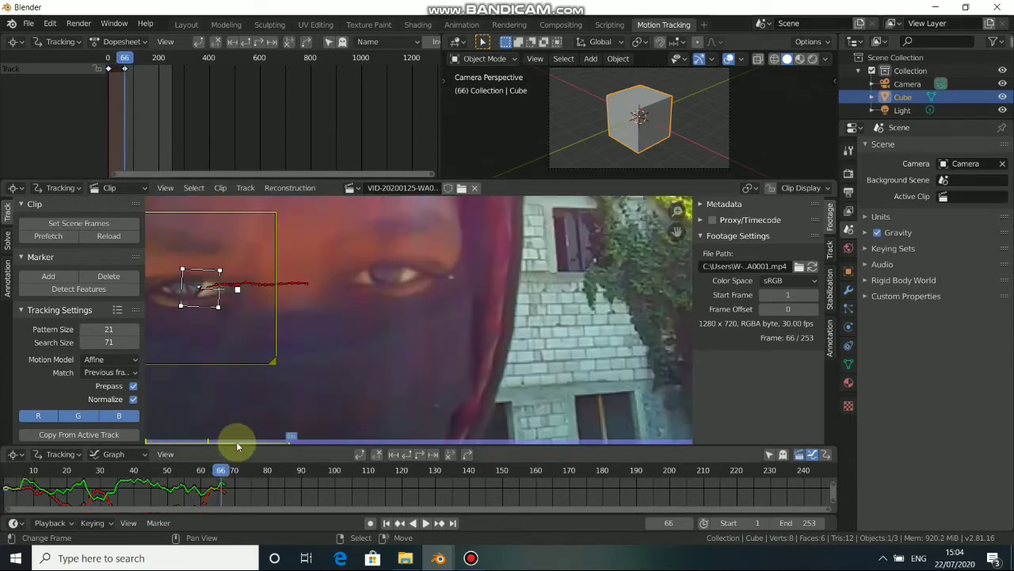
pyautogui.moveTo(197, 357)
pyautogui.mouseDown(button='middle')
pyautogui.moveTo(437, 389)
pyautogui.moveTo(457, 404)
pyautogui.mouseUp(button='middle')
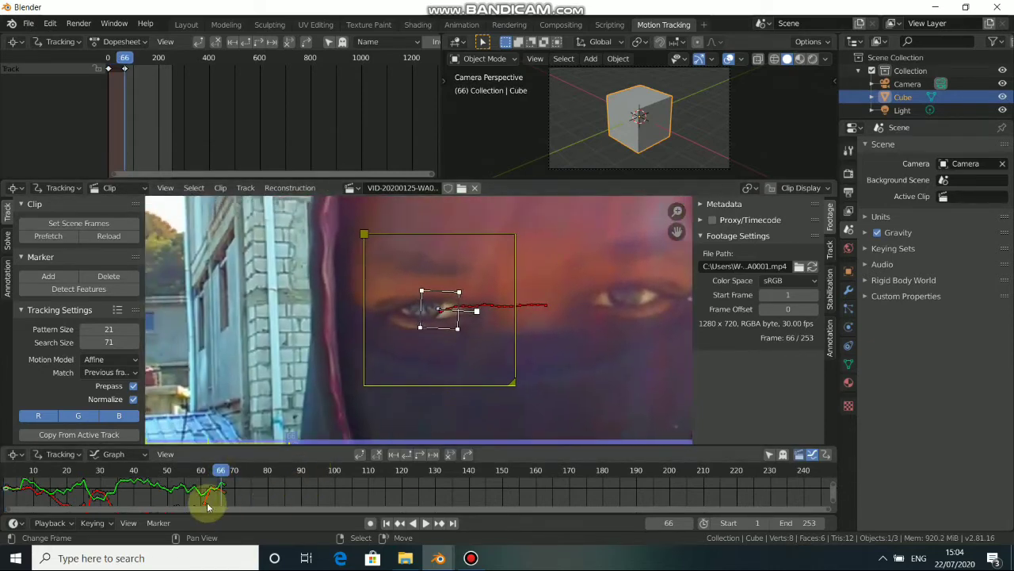
pyautogui.click(428, 456)
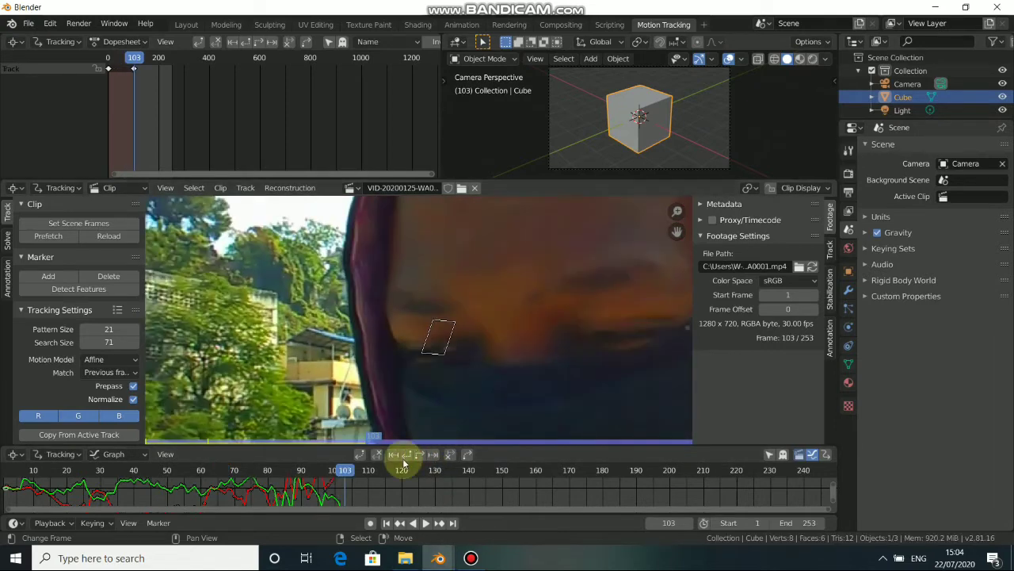
# Compare the marker with the eye across frames 100 to 103, and move it down onto the eye at frame 103
pyautogui.scroll(2, 467, 372)
pyautogui.moveTo(468, 372); pyautogui.dragTo(460, 335, button='middle')
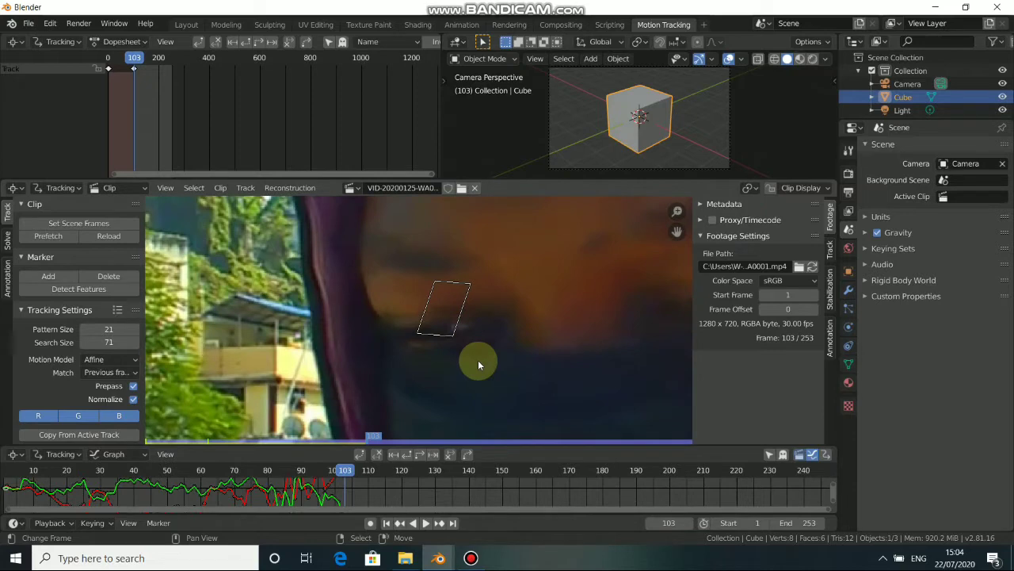
pyautogui.press('Left')
pyautogui.press('Left')
pyautogui.press('Left')
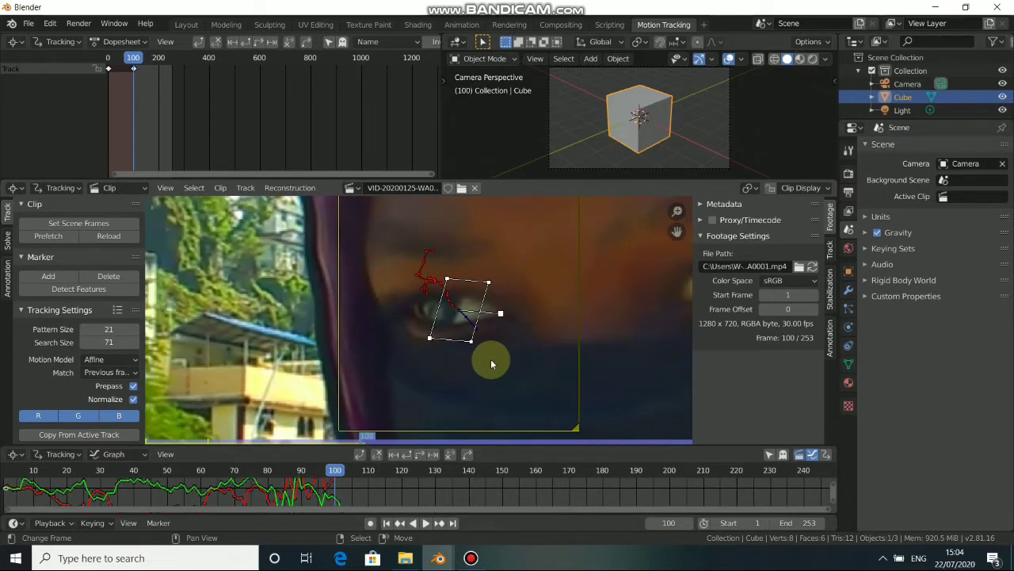
pyautogui.press('Right')
pyautogui.press('Right')
pyautogui.press('Right')
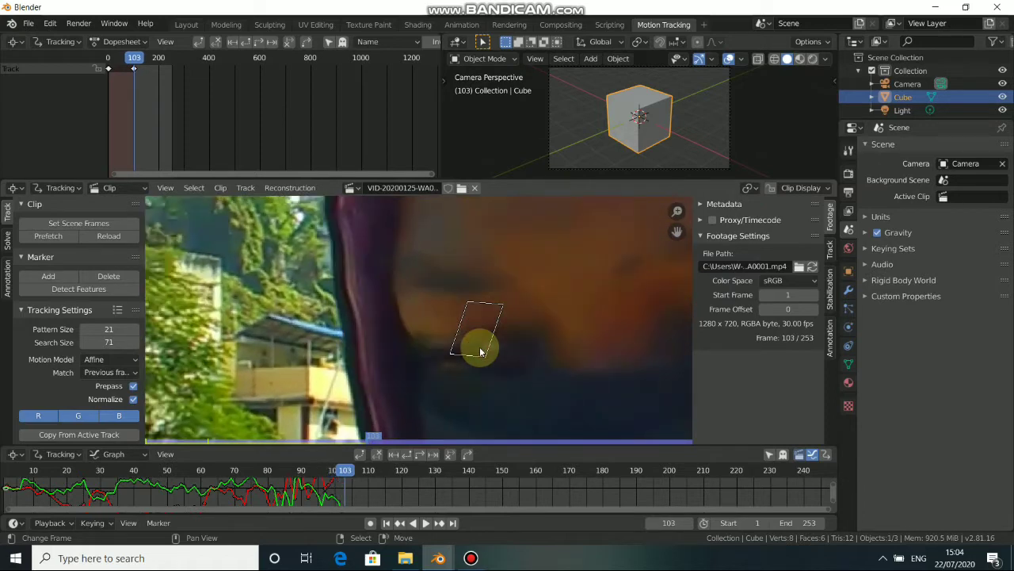
pyautogui.press('g')
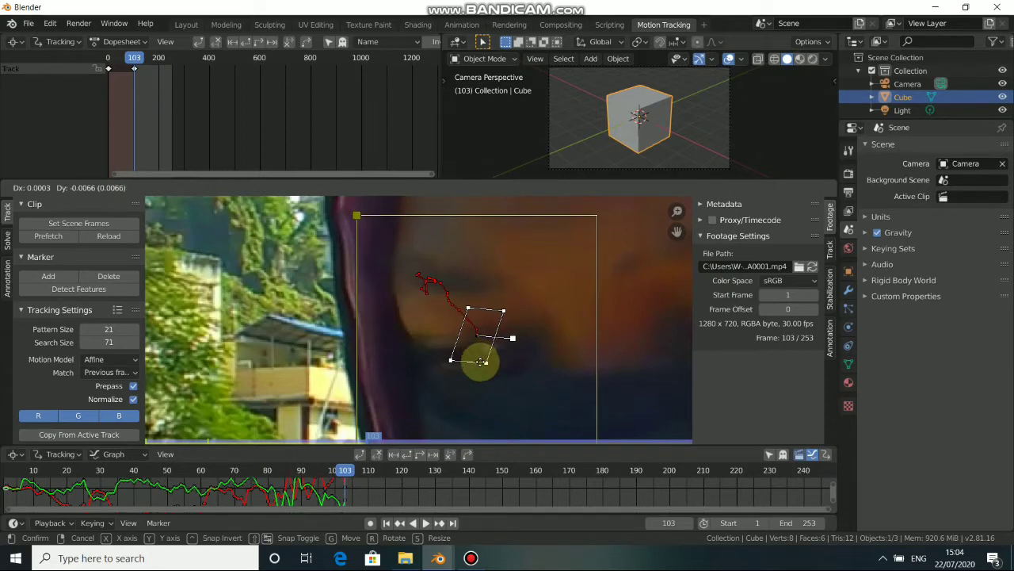
pyautogui.click(488, 372)
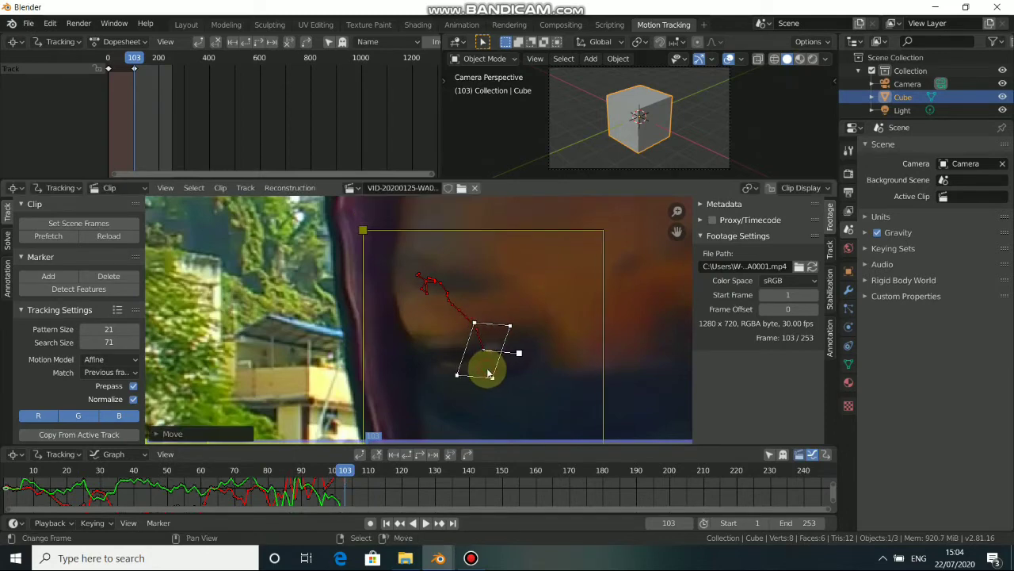
# Check the marker's alignment with the eye at frame 104 and back through the frames to frame 96
pyautogui.press('Right')
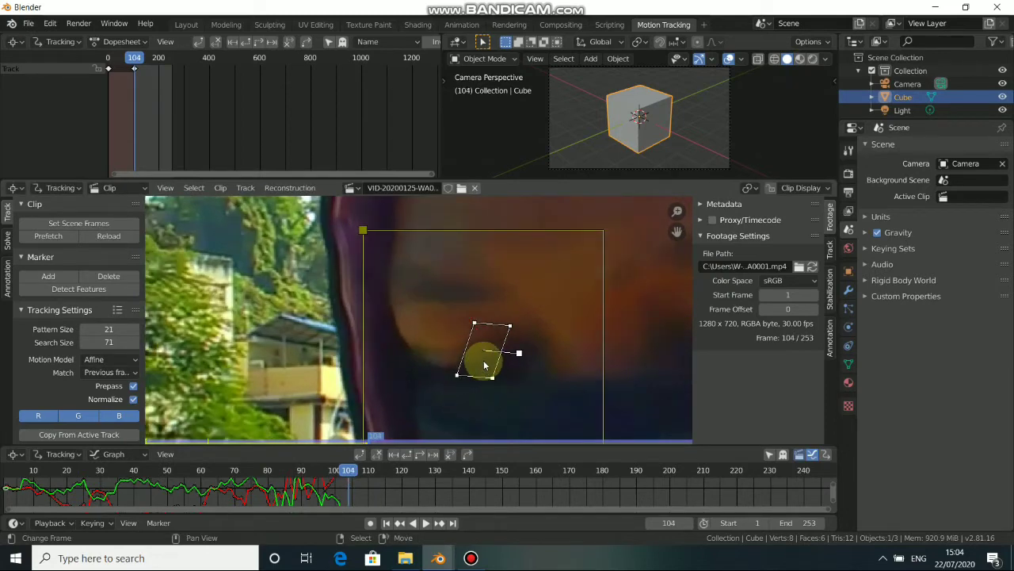
pyautogui.press('Left')
pyautogui.press('Left')
pyautogui.press('Left')
pyautogui.press('Left')
pyautogui.press('Left')
pyautogui.press('Left')
pyautogui.press('Left')
pyautogui.press('Left')
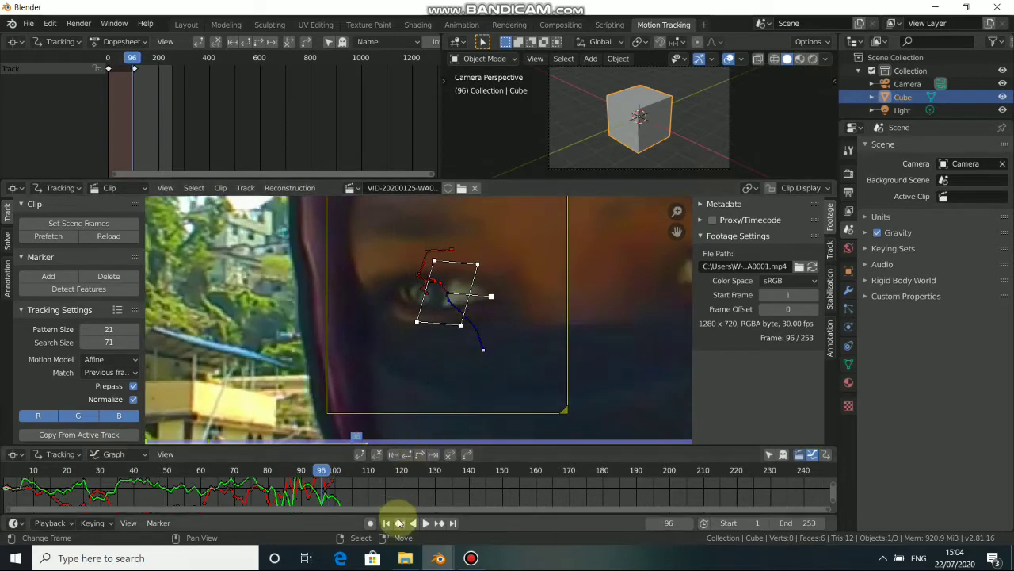
# Add a second tracking marker on the person's other eye at frame 74
pyautogui.click(386, 522)
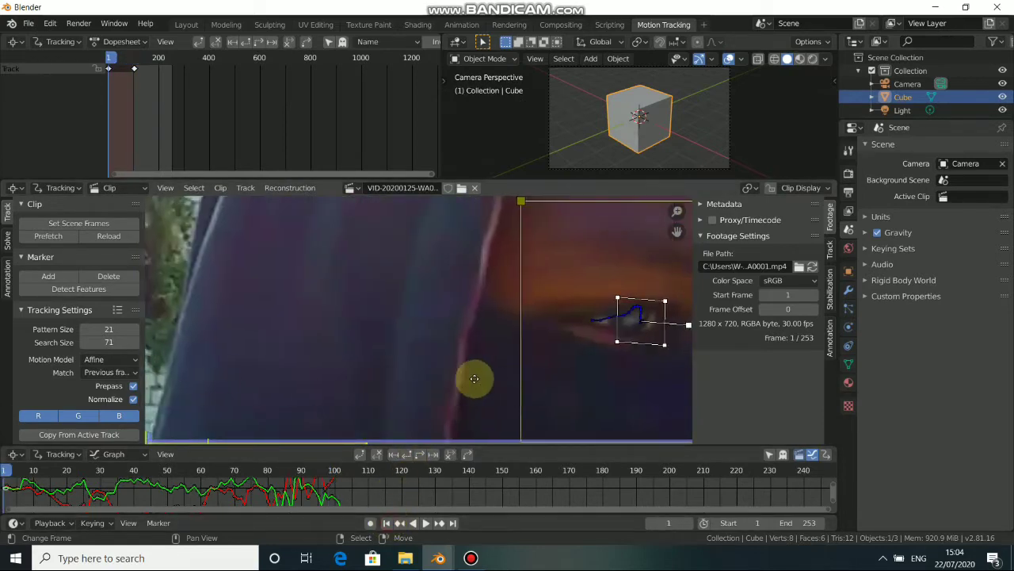
pyautogui.moveTo(474, 378); pyautogui.dragTo(191, 372, button='middle')
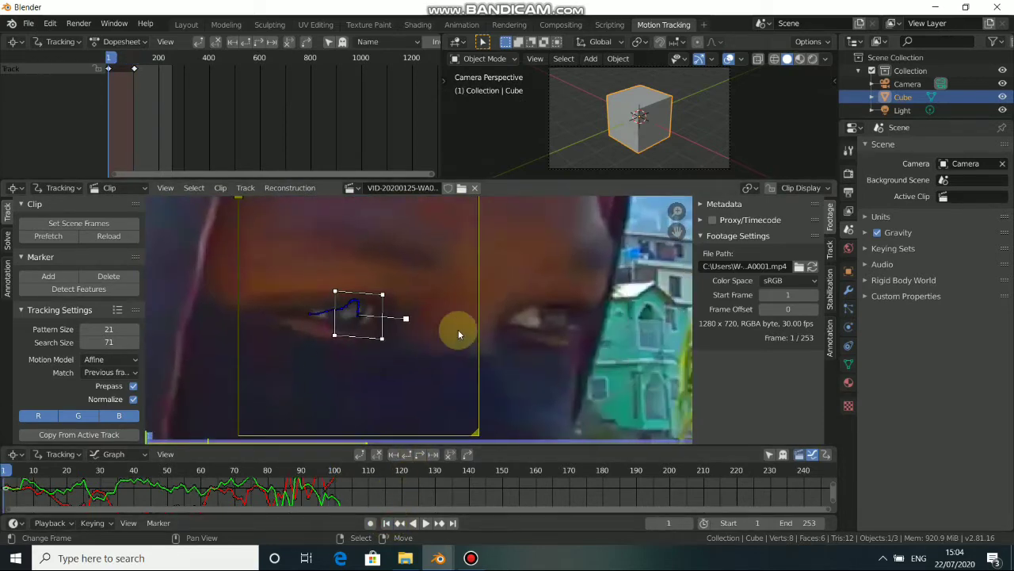
pyautogui.click(246, 476)
pyautogui.moveTo(477, 337); pyautogui.dragTo(450, 298, button='middle')
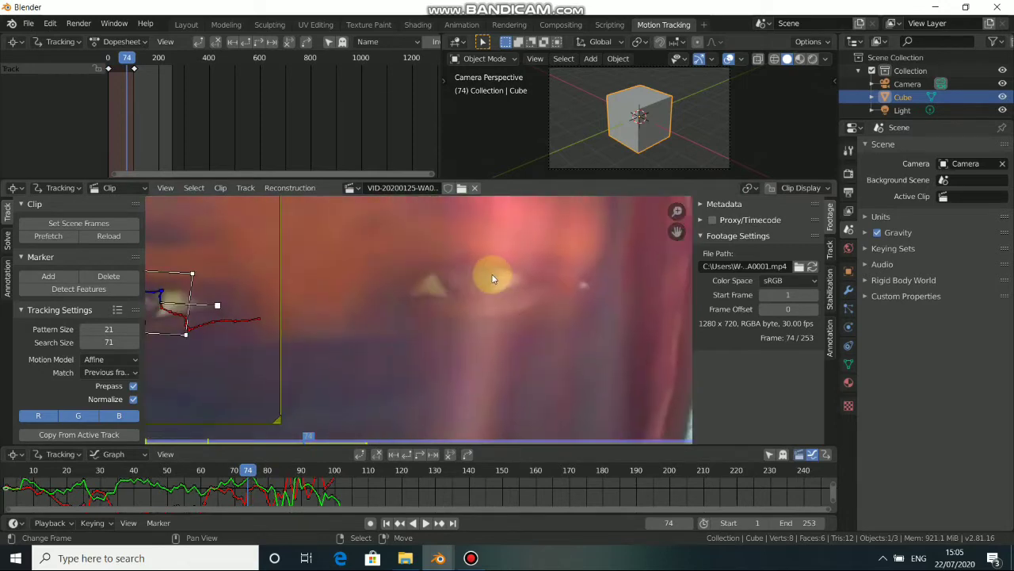
pyautogui.keyDown('ctrl'); pyautogui.click(442, 282); pyautogui.keyUp('ctrl')
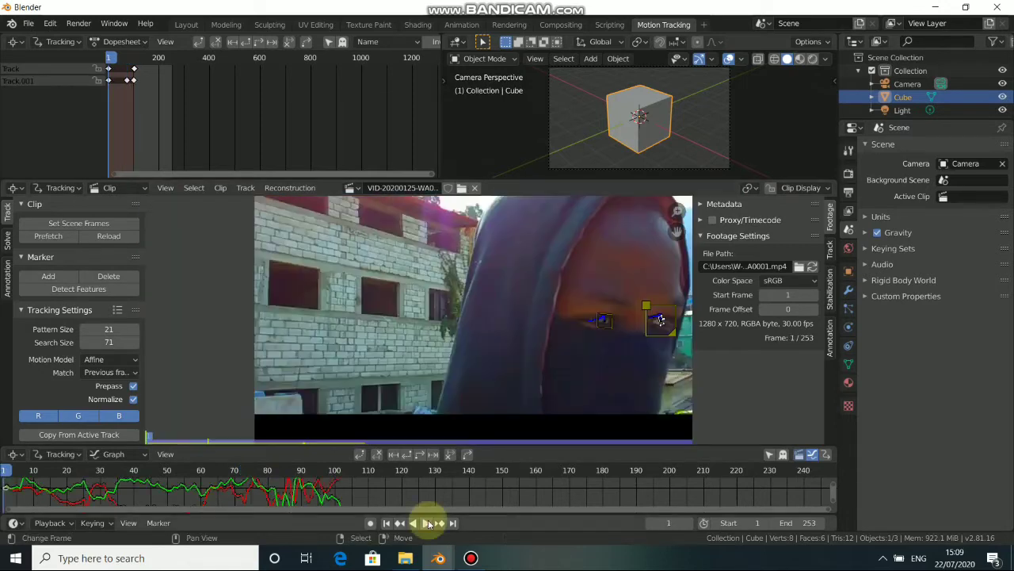
# Play the clip from the start to review both eye markers, stop playback and return to frame 1
pyautogui.click(425, 523)
pyautogui.scroll(-3, 512, 394)
pyautogui.scroll(1, 527, 390)
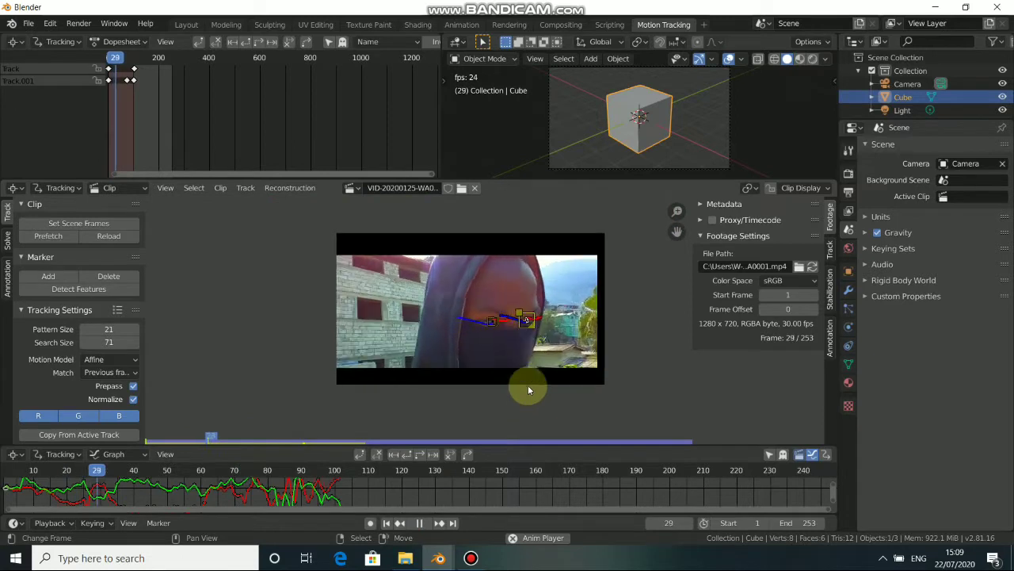
pyautogui.scroll(1, 527, 385)
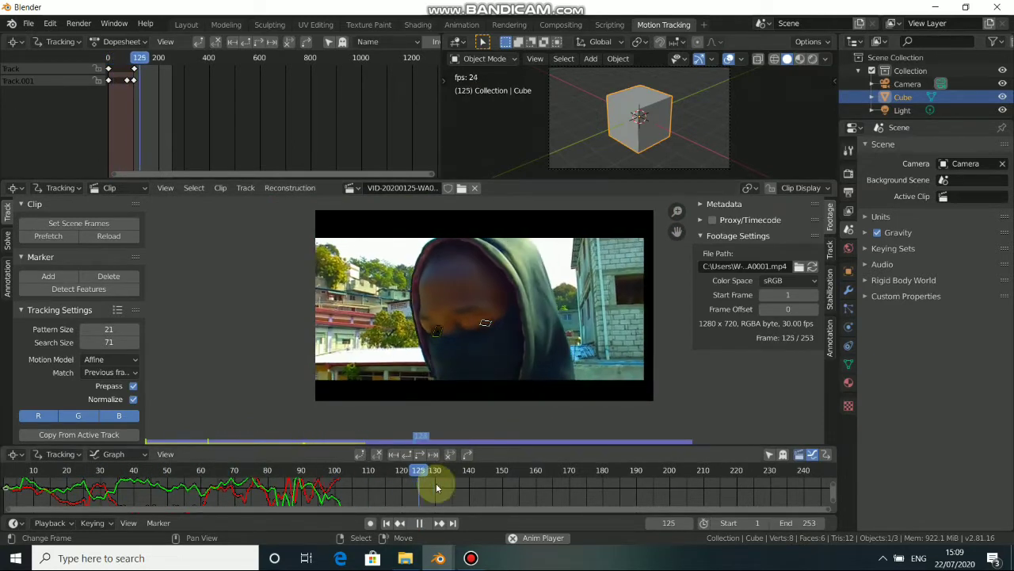
pyautogui.click(419, 523)
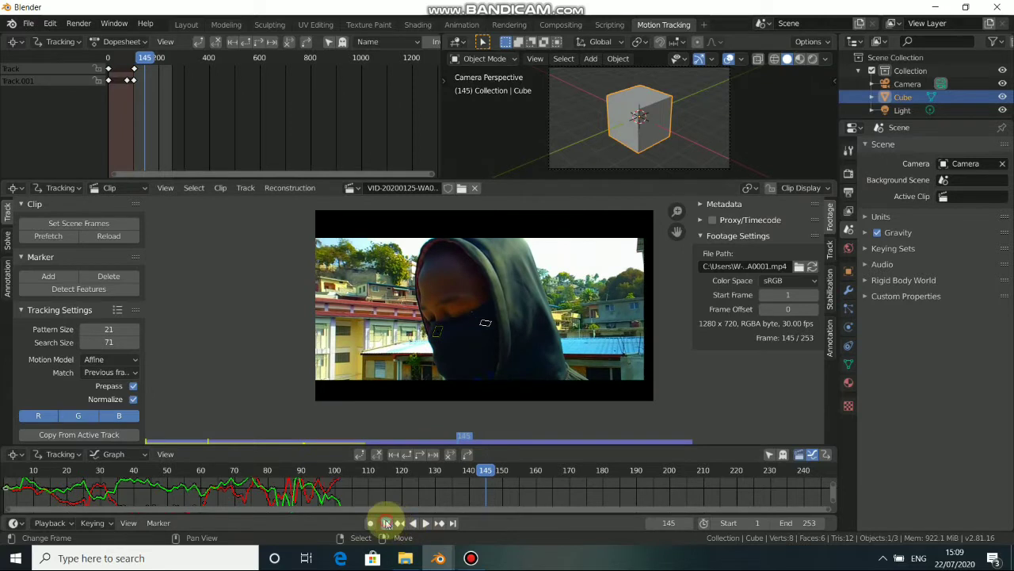
pyautogui.click(386, 523)
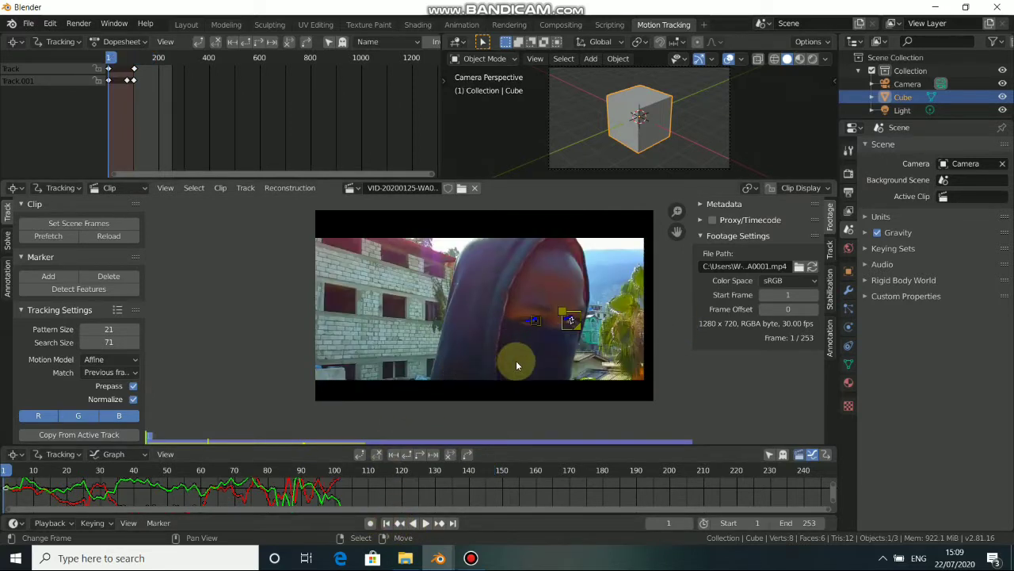
# Switch the clip editor to mask mode and create a new mask at frame 72
pyautogui.hotkey('ctrl', 'Tab')
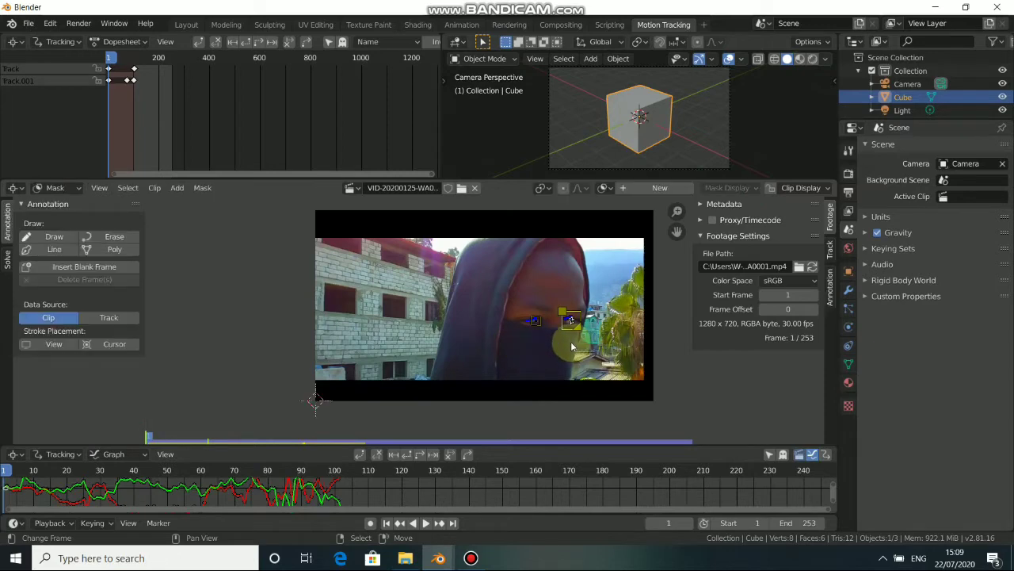
pyautogui.moveTo(541, 340); pyautogui.dragTo(500, 337, button='middle')
pyautogui.click(240, 490)
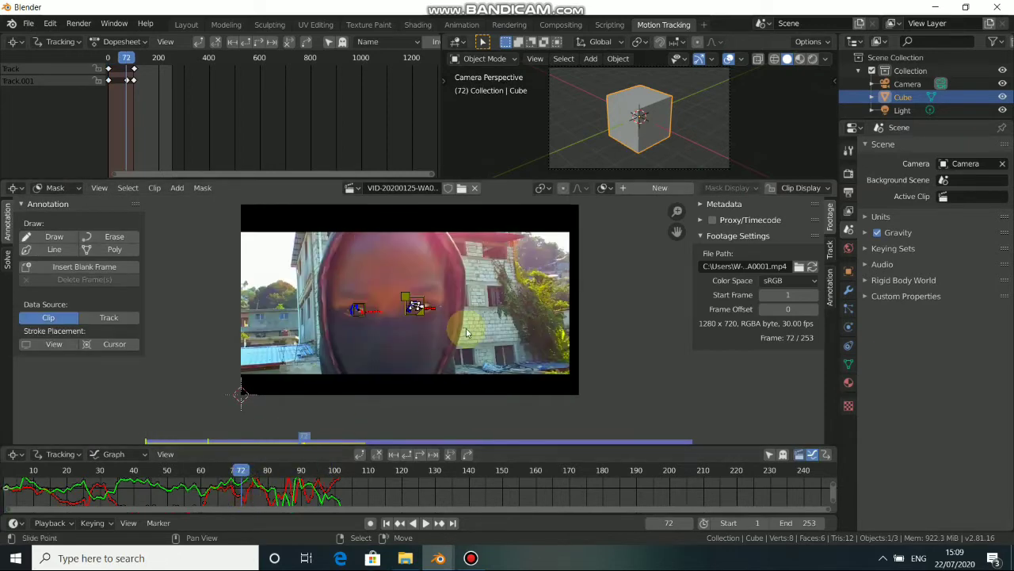
pyautogui.scroll(8, 515, 341)
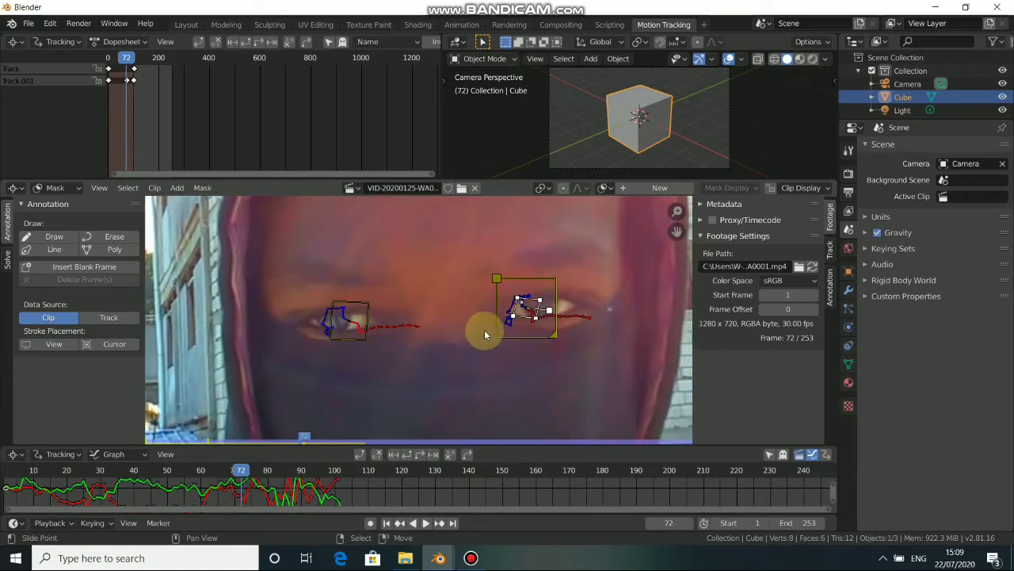
pyautogui.moveTo(576, 331); pyautogui.dragTo(385, 347, button='middle')
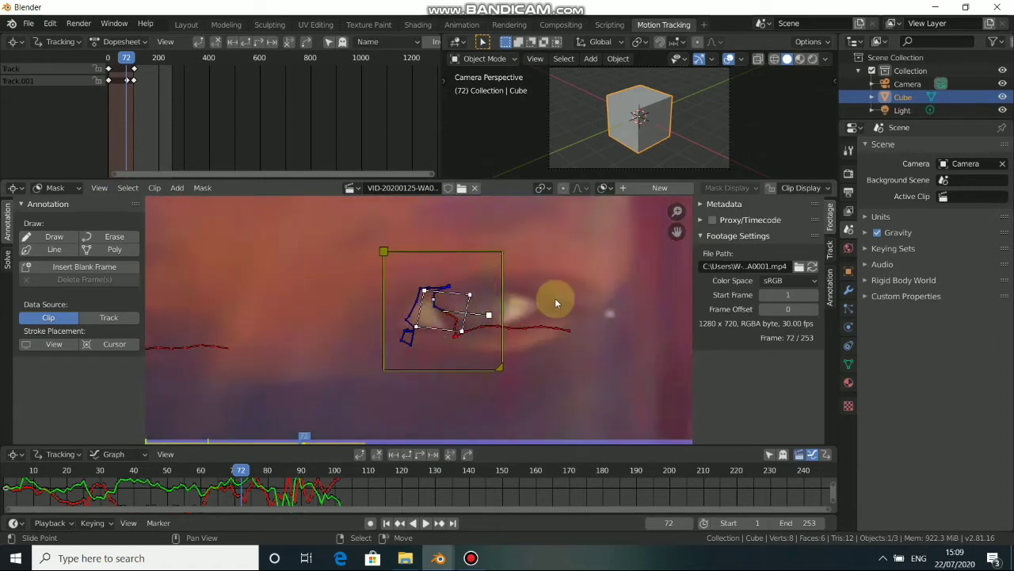
pyautogui.click(659, 187)
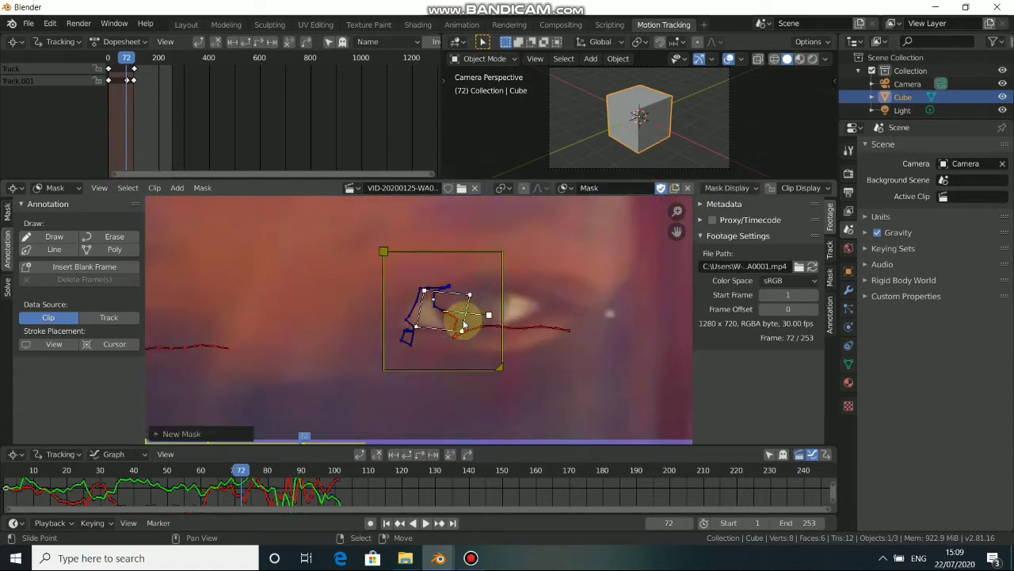
# Add a circle mask spline over the second eye's iris at frame 72 and shape it to the iris outline
pyautogui.moveTo(464, 317); pyautogui.dragTo(485, 324, button='middle')
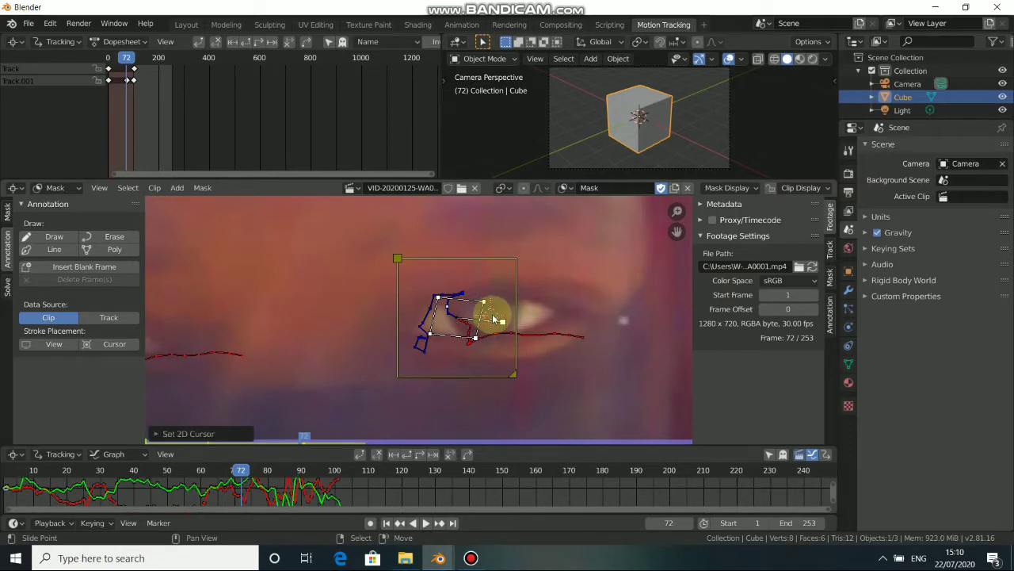
pyautogui.hotkey('shift', 'a')
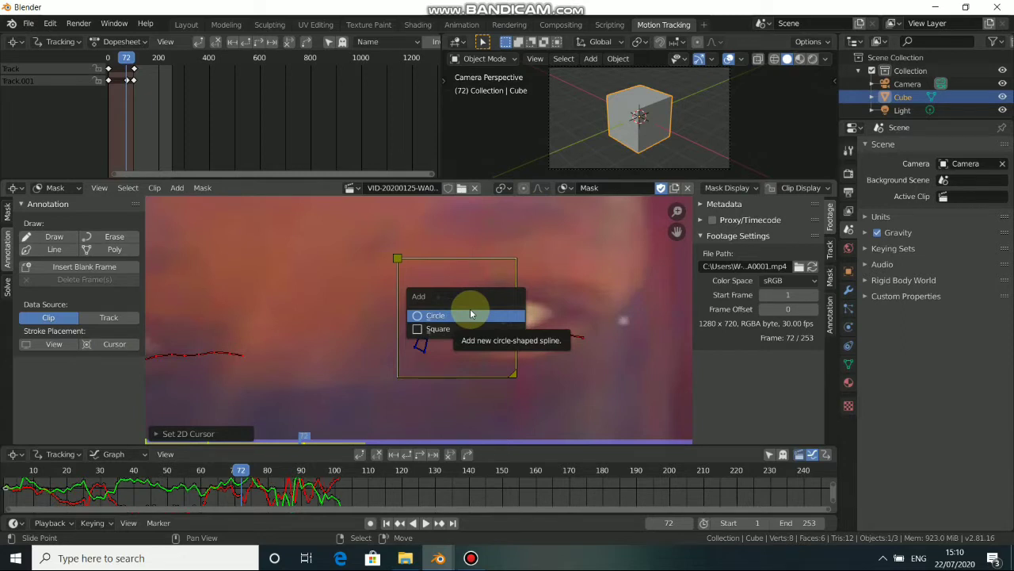
pyautogui.click(469, 314)
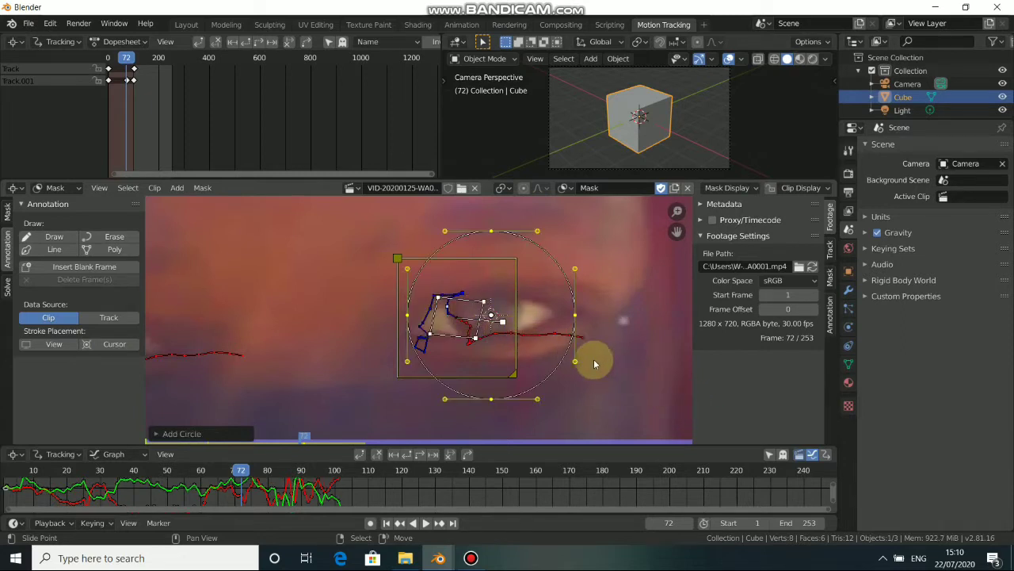
pyautogui.press('s')
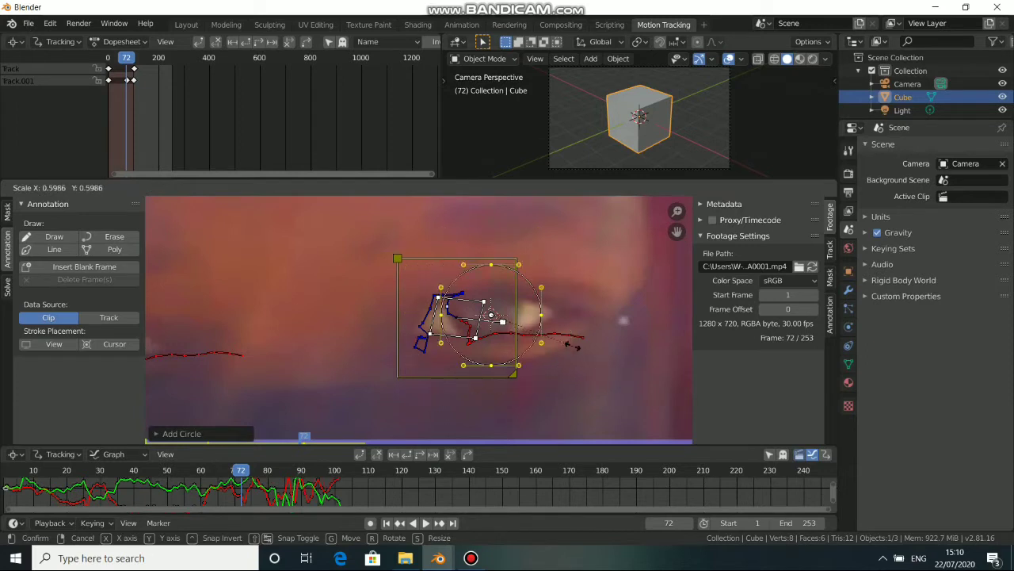
pyautogui.click(533, 324)
pyautogui.moveTo(467, 316); pyautogui.dragTo(449, 315)
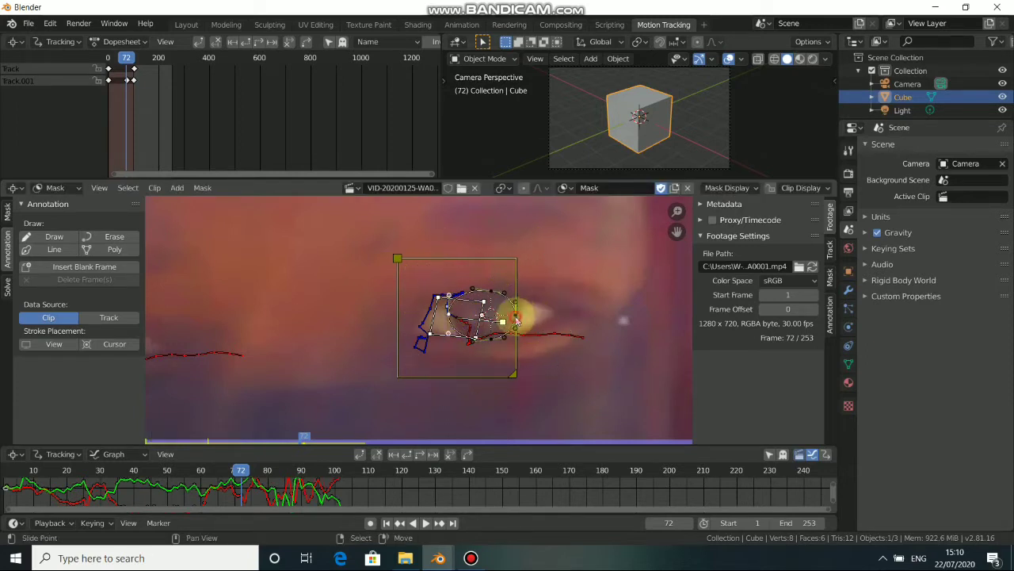
pyautogui.moveTo(520, 317)
pyautogui.mouseDown()
pyautogui.moveTo(492, 298)
pyautogui.moveTo(482, 325)
pyautogui.moveTo(497, 342)
pyautogui.moveTo(518, 323)
pyautogui.moveTo(455, 316)
pyautogui.moveTo(536, 323)
pyautogui.moveTo(529, 344)
pyautogui.moveTo(475, 324)
pyautogui.moveTo(430, 285)
pyautogui.moveTo(516, 340)
pyautogui.moveTo(504, 300)
pyautogui.moveTo(516, 277)
pyautogui.moveTo(464, 310)
pyautogui.moveTo(502, 312)
pyautogui.moveTo(392, 286)
pyautogui.mouseUp()
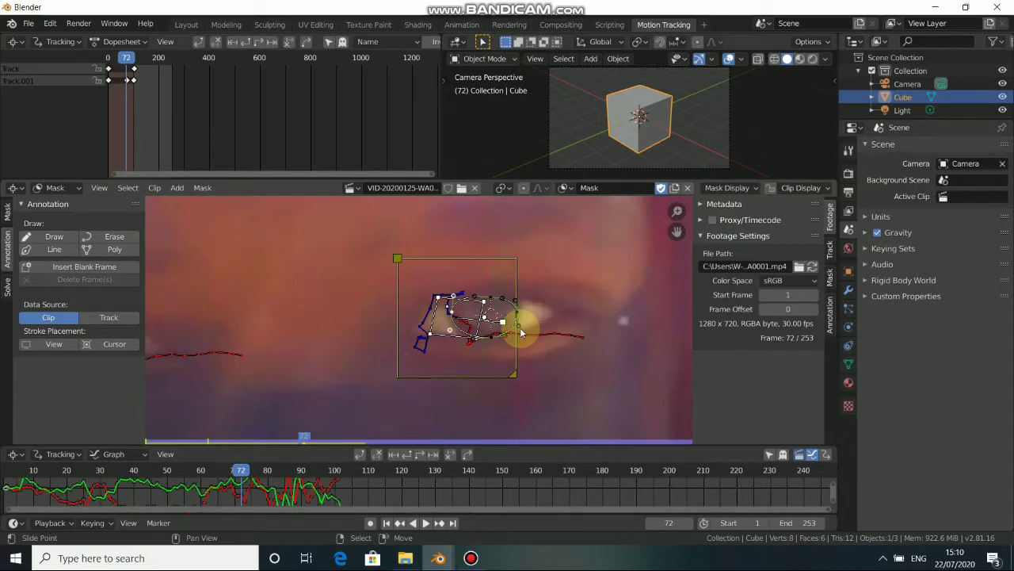
# Parent all points of the iris mask to the second eye's tracking marker
pyautogui.press('a')
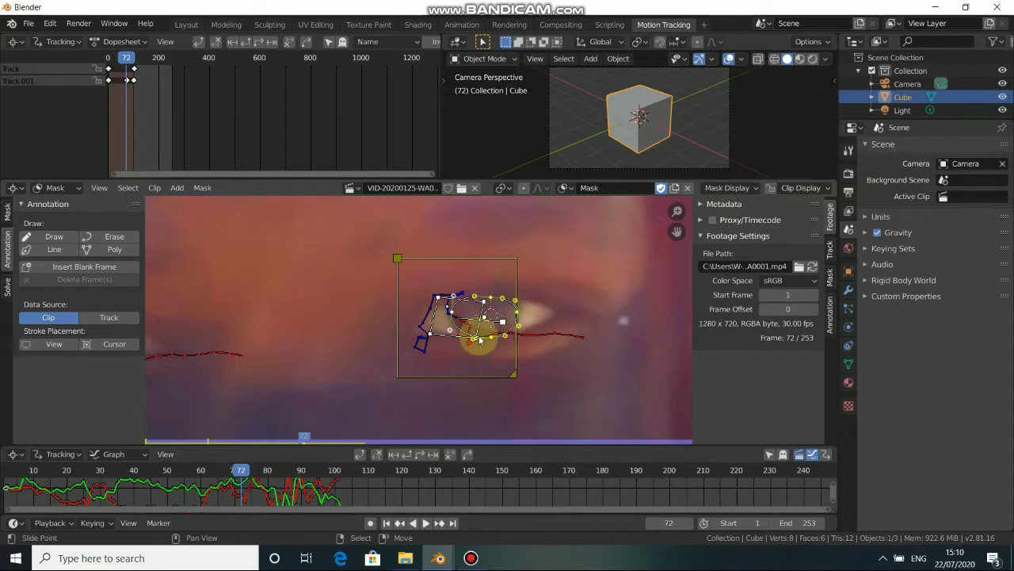
pyautogui.press('Tab')
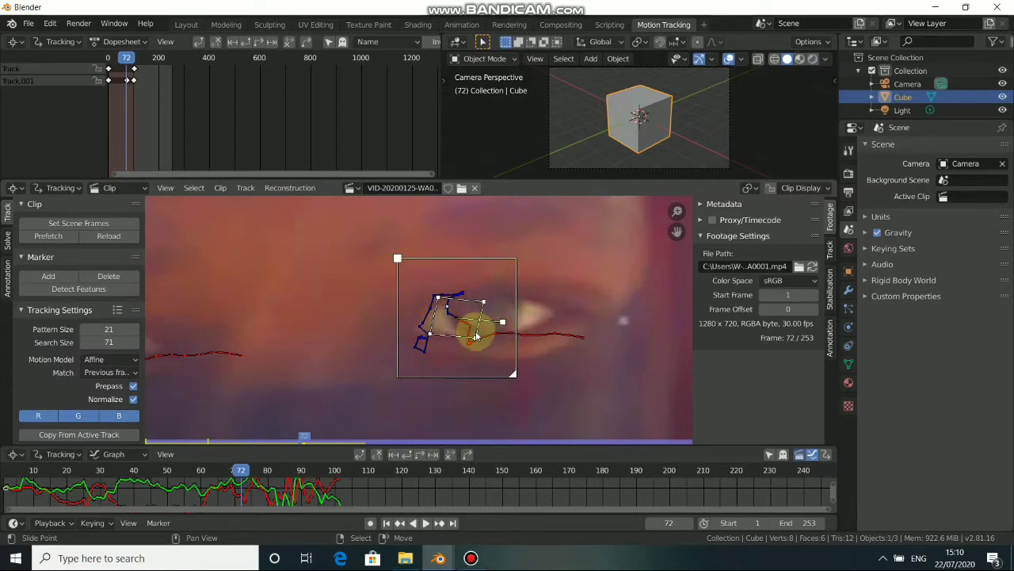
pyautogui.moveTo(474, 337)
pyautogui.mouseDown()
pyautogui.moveTo(469, 310)
pyautogui.moveTo(471, 323)
pyautogui.mouseUp()
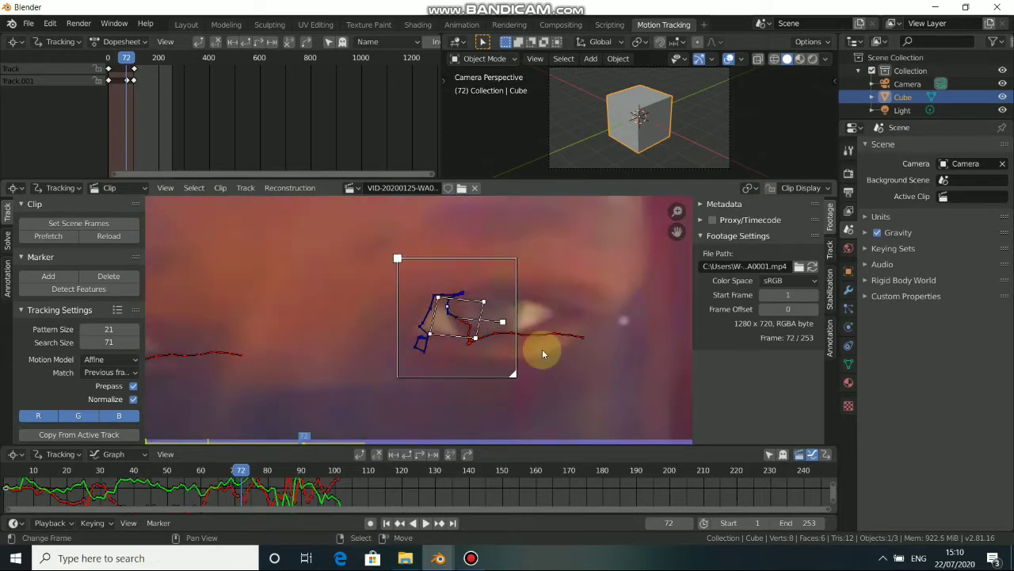
pyautogui.scroll(3, 546, 357)
pyautogui.scroll(-3, 546, 363)
pyautogui.press('Tab')
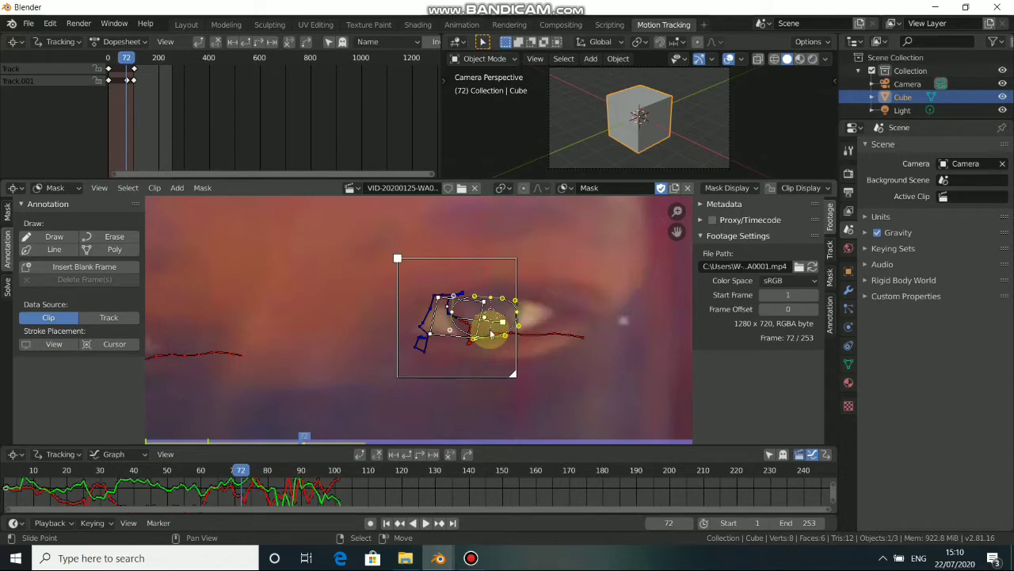
# Turn on automatic keyframing and adjust the mask's edge to the iris at frame 33
pyautogui.moveTo(242, 472); pyautogui.dragTo(111, 480)
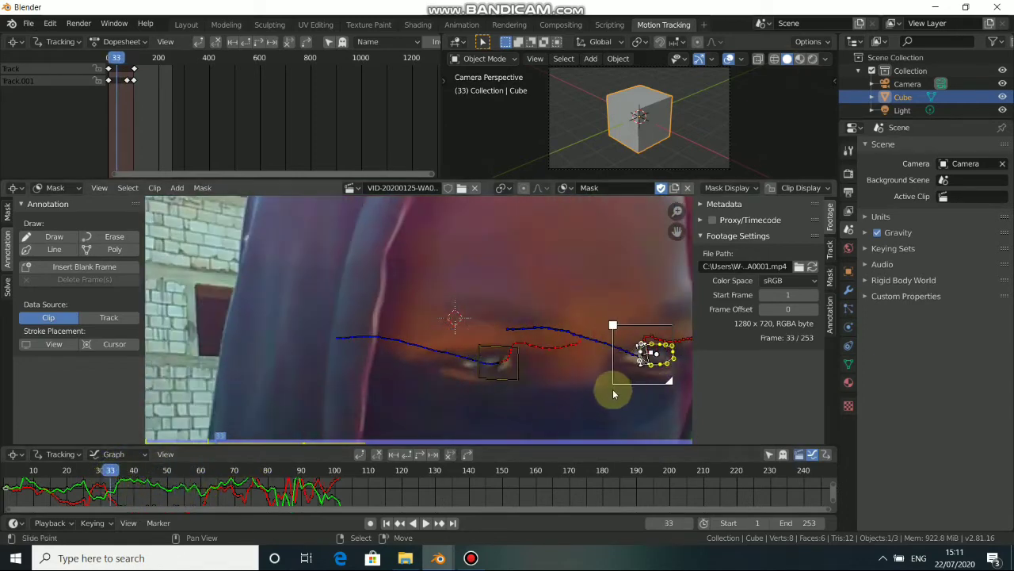
pyautogui.moveTo(614, 393); pyautogui.dragTo(449, 357, button='middle')
pyautogui.scroll(4, 480, 331)
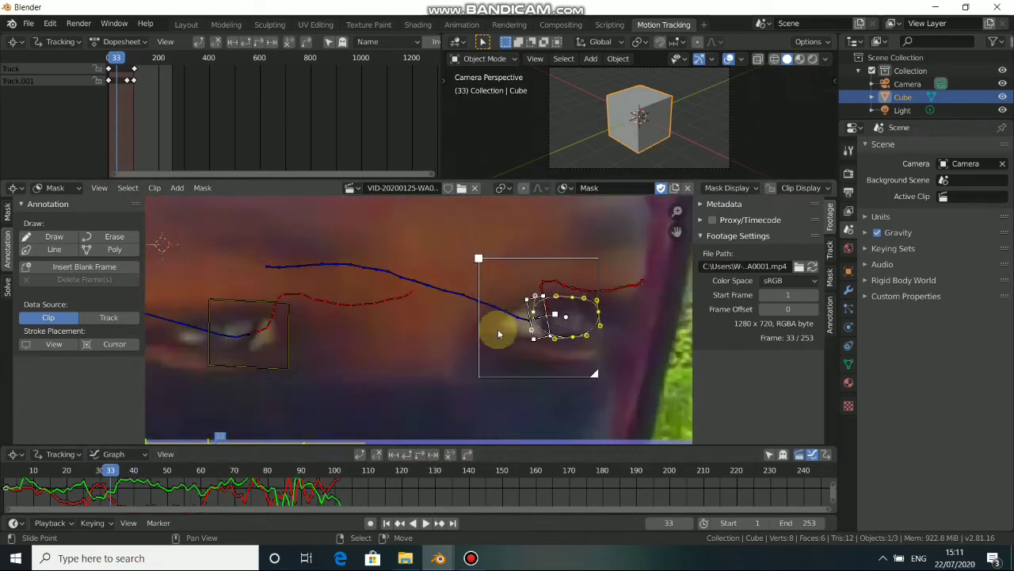
pyautogui.moveTo(522, 324); pyautogui.dragTo(475, 321, button='middle')
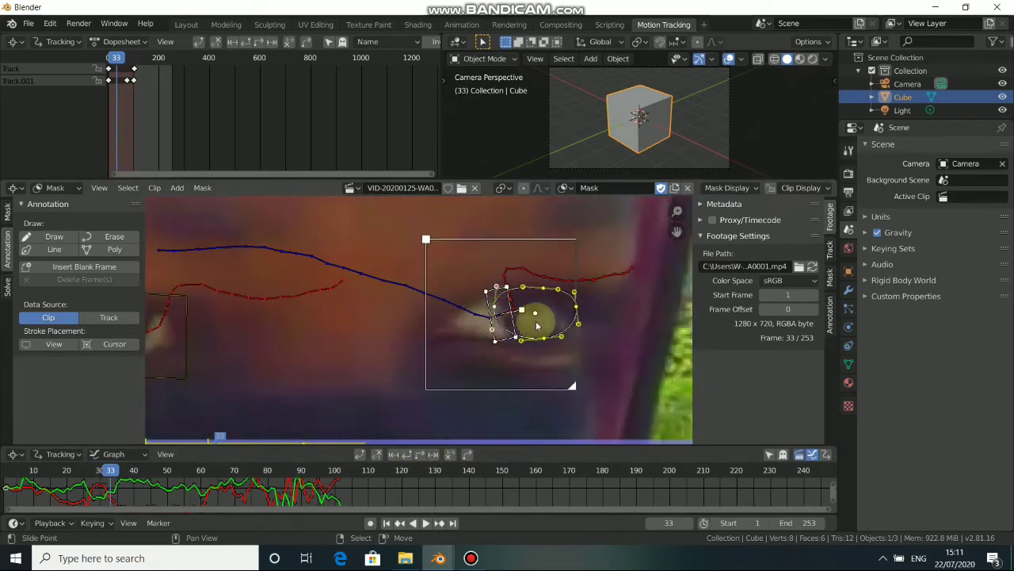
pyautogui.click(371, 523)
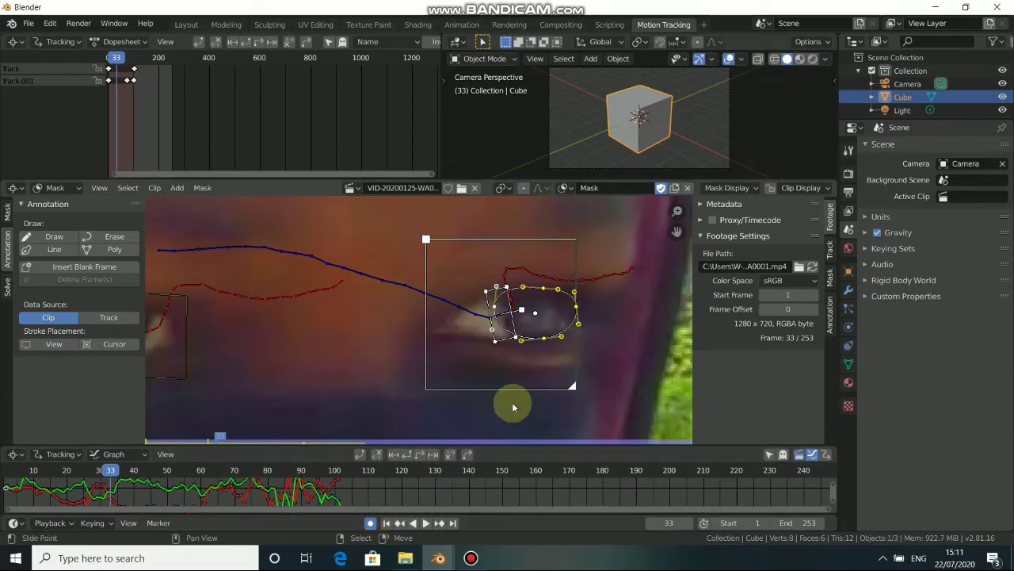
pyautogui.click(502, 312)
pyautogui.moveTo(501, 312); pyautogui.dragTo(514, 330)
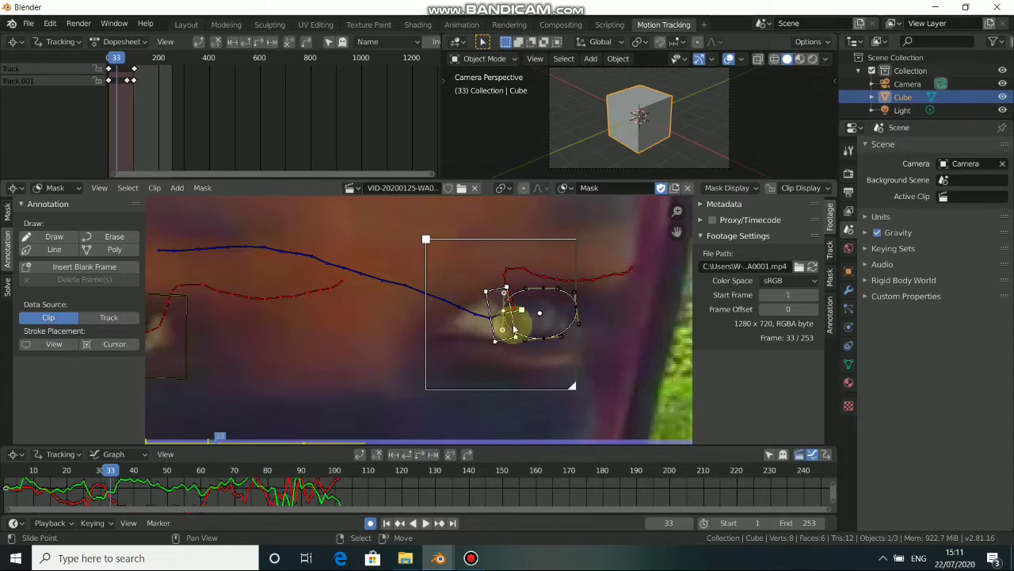
# Step back to frame 26 and pull the mask's outer and upper points in to fit the iris
pyautogui.press('Left')
pyautogui.press('Left')
pyautogui.press('Left')
pyautogui.press('Left')
pyautogui.press('Left')
pyautogui.press('Left')
pyautogui.press('Left')
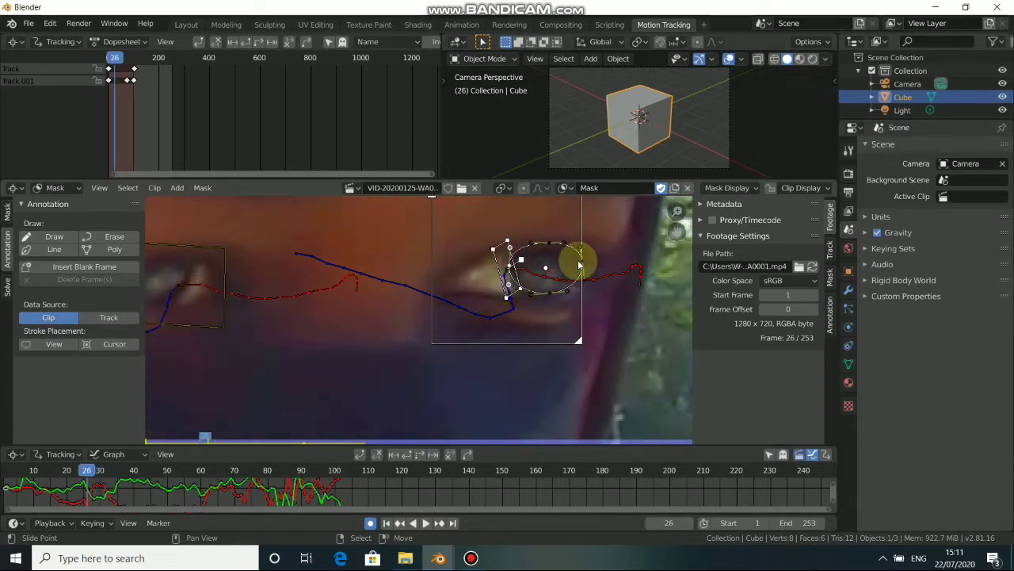
pyautogui.moveTo(583, 264); pyautogui.dragTo(566, 277)
pyautogui.moveTo(547, 243); pyautogui.dragTo(555, 293)
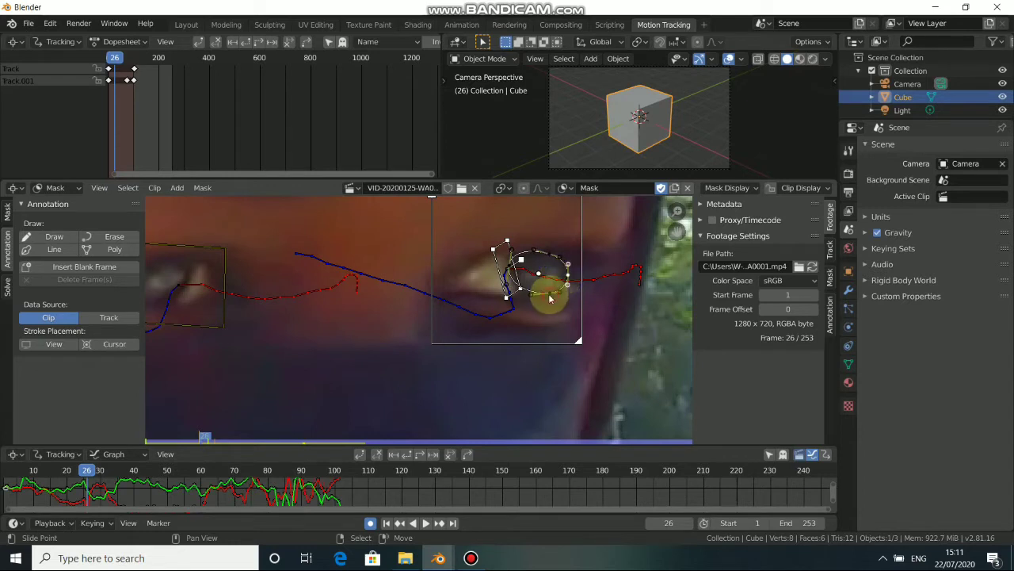
# Step back through the frames to frame 21, refitting the mask's points to the iris
pyautogui.press('Left')
pyautogui.press('Left')
pyautogui.press('Left')
pyautogui.press('Left')
pyautogui.press('Left')
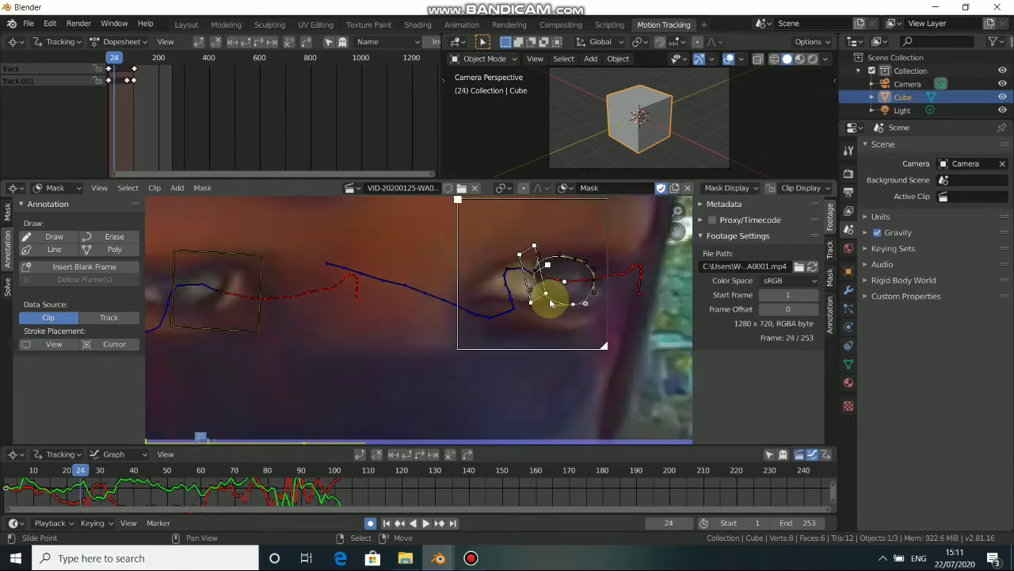
pyautogui.moveTo(605, 315); pyautogui.dragTo(575, 283)
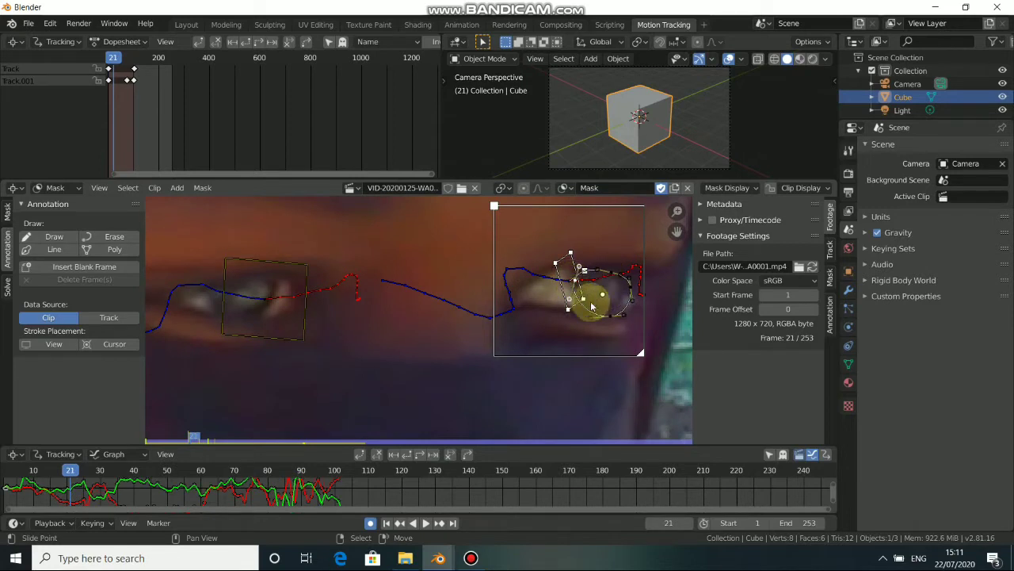
# Go to frame 12 and reshape the mask to match the iris outline
pyautogui.moveTo(62, 476); pyautogui.dragTo(40, 474)
pyautogui.moveTo(545, 300); pyautogui.dragTo(353, 308, button='middle')
pyautogui.scroll(3, 595, 301)
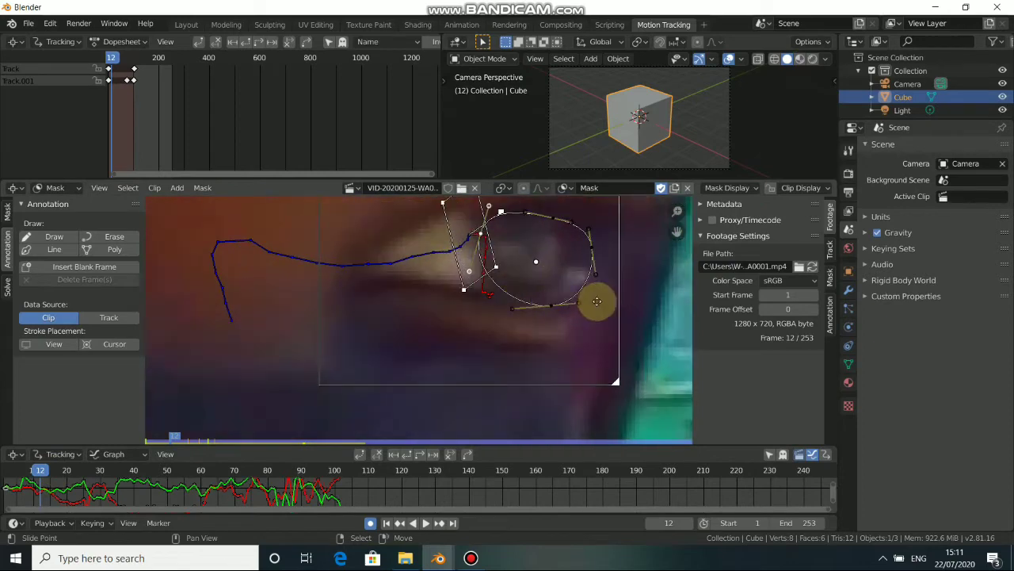
pyautogui.moveTo(595, 301); pyautogui.dragTo(510, 352, button='middle')
pyautogui.moveTo(503, 305); pyautogui.dragTo(458, 343)
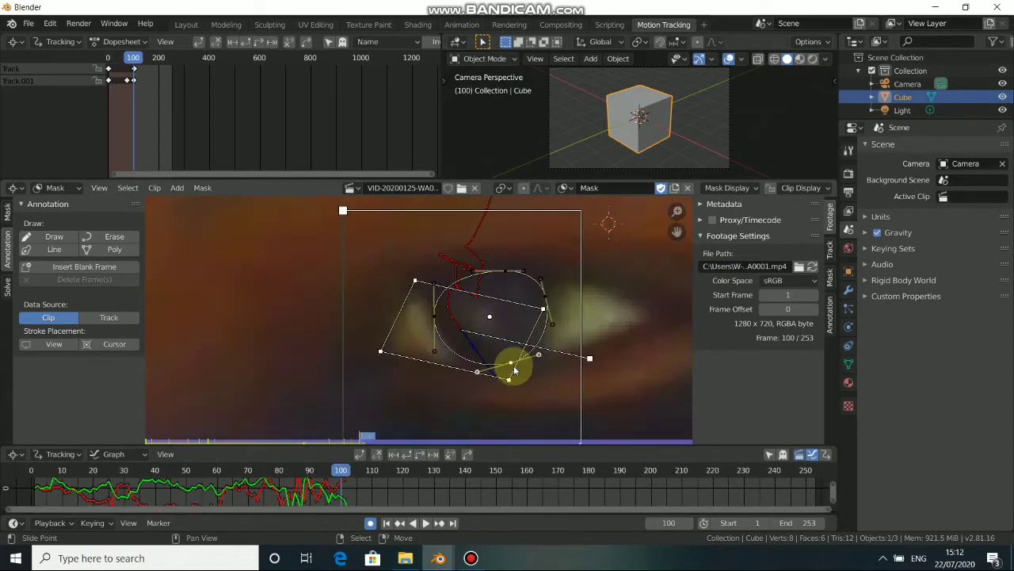
# At frame 103, select the whole mask and move it down and outward onto the closing eye
pyautogui.moveTo(516, 365); pyautogui.dragTo(551, 405)
pyautogui.press('Right')
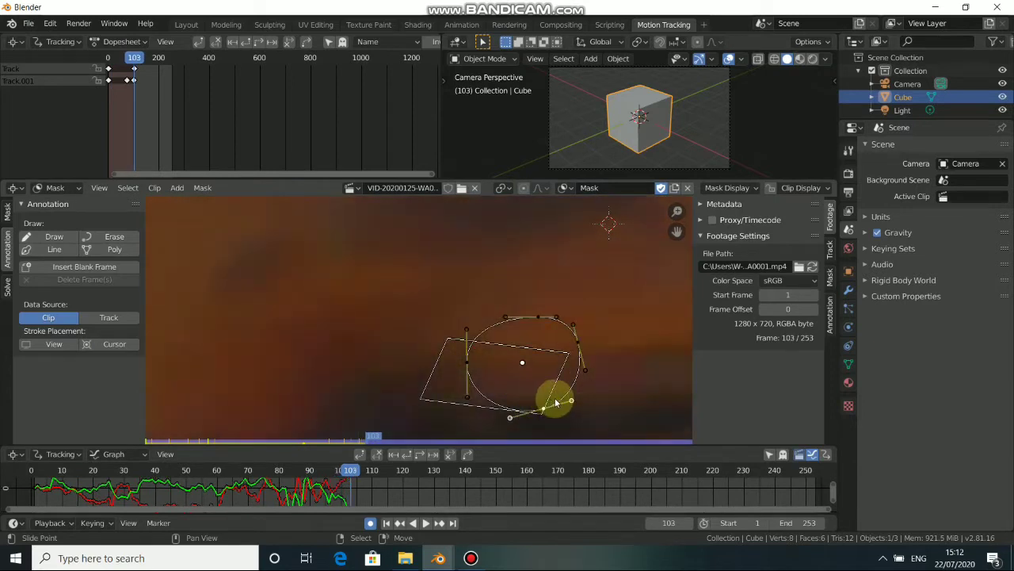
pyautogui.moveTo(555, 400); pyautogui.dragTo(520, 316, button='middle')
pyautogui.moveTo(574, 351); pyautogui.dragTo(512, 339, button='middle')
pyautogui.scroll(-3, 512, 344)
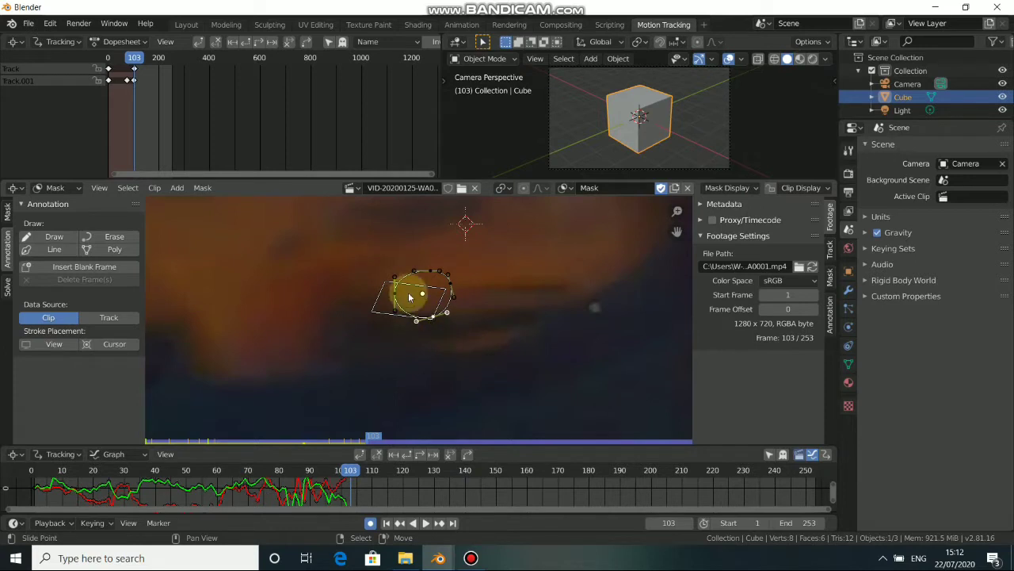
pyautogui.press('Left')
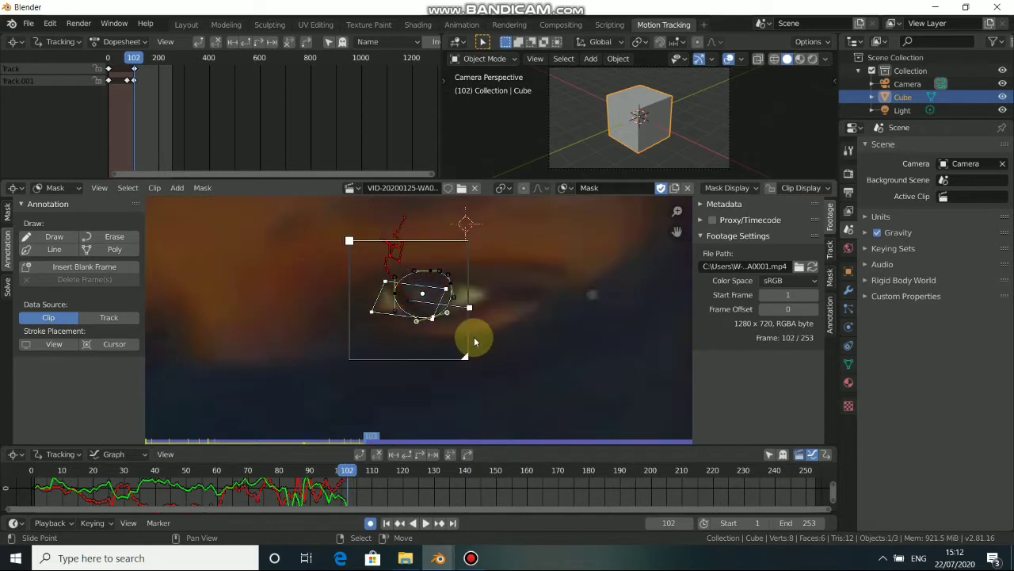
pyautogui.press('Right')
pyautogui.moveTo(458, 317); pyautogui.dragTo(467, 343, button='middle')
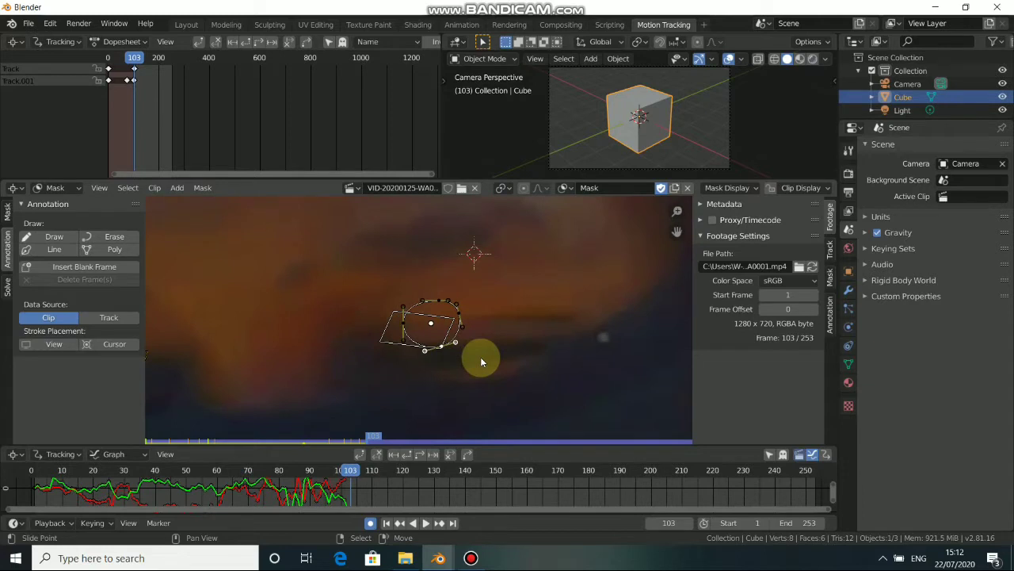
pyautogui.press('a')
pyautogui.press('g')
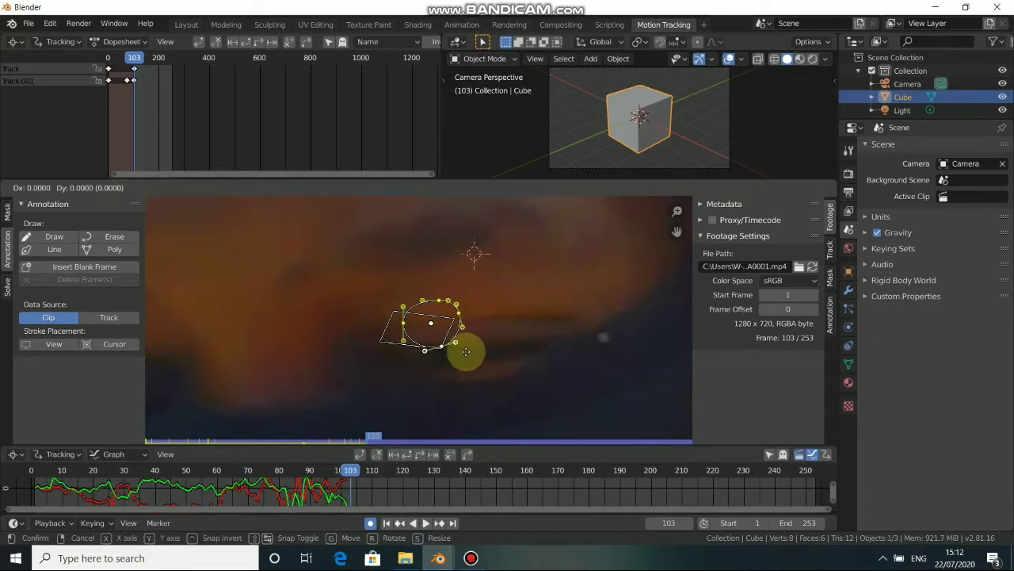
pyautogui.click(499, 374)
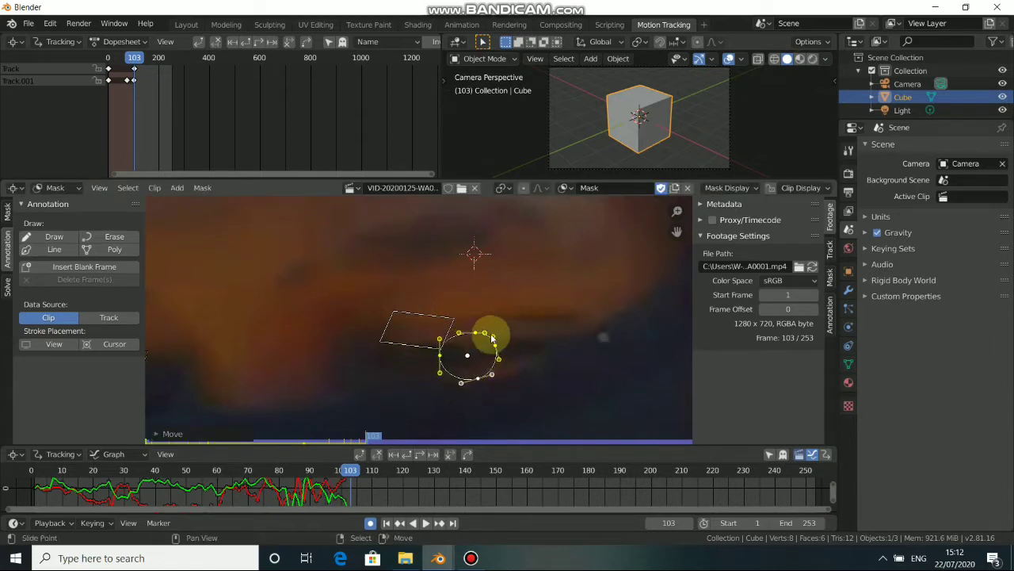
# Reshape the mask at frame 103 into a narrow, slightly tilted sliver by adjusting its points and handles to fit the closing eye
pyautogui.scroll(3, 502, 370)
pyautogui.moveTo(501, 370); pyautogui.dragTo(442, 294, button='middle')
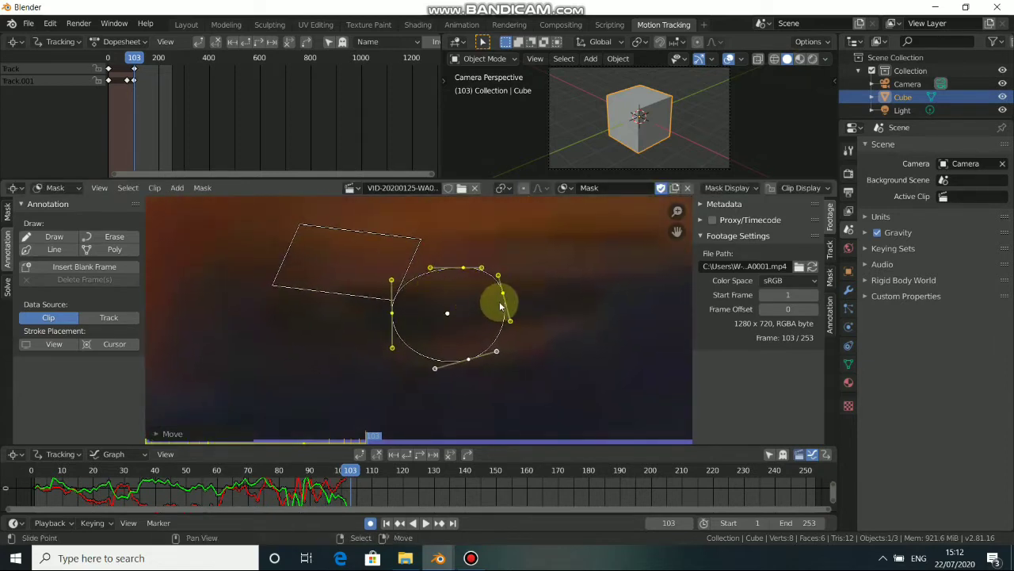
pyautogui.moveTo(513, 298); pyautogui.dragTo(527, 302)
pyautogui.moveTo(467, 273); pyautogui.dragTo(467, 300)
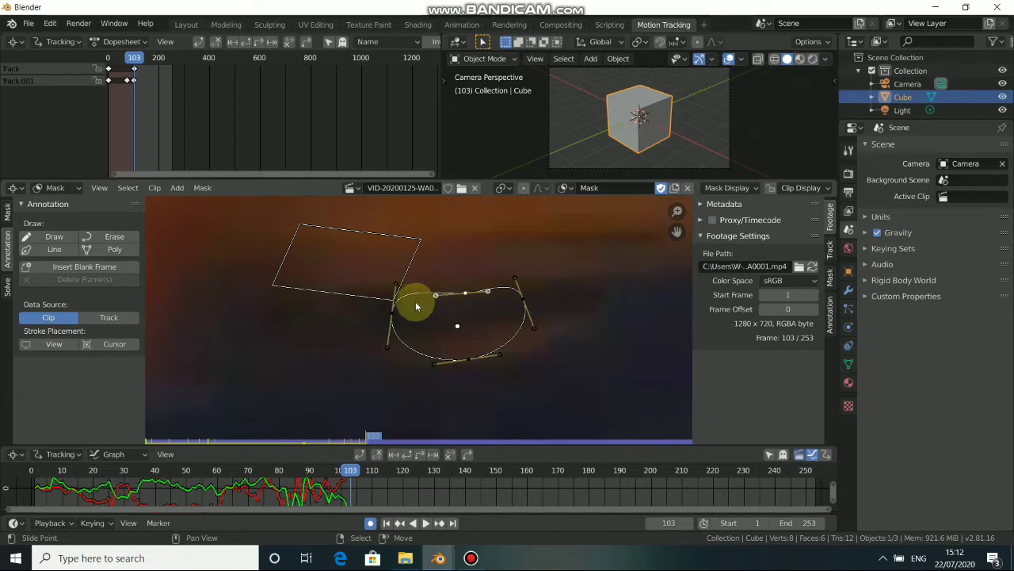
pyautogui.moveTo(463, 367); pyautogui.dragTo(461, 330)
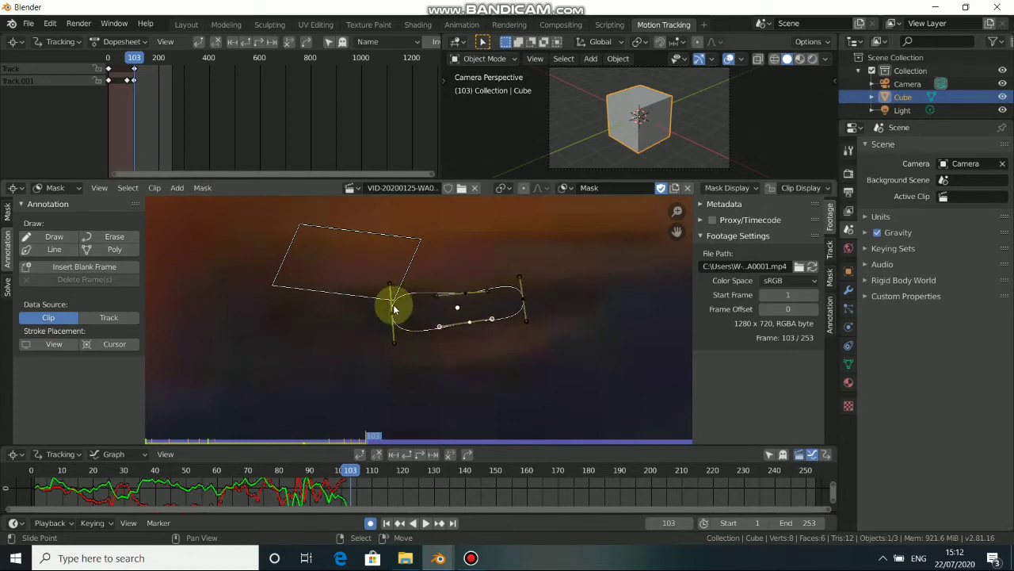
pyautogui.moveTo(390, 286); pyautogui.dragTo(406, 291)
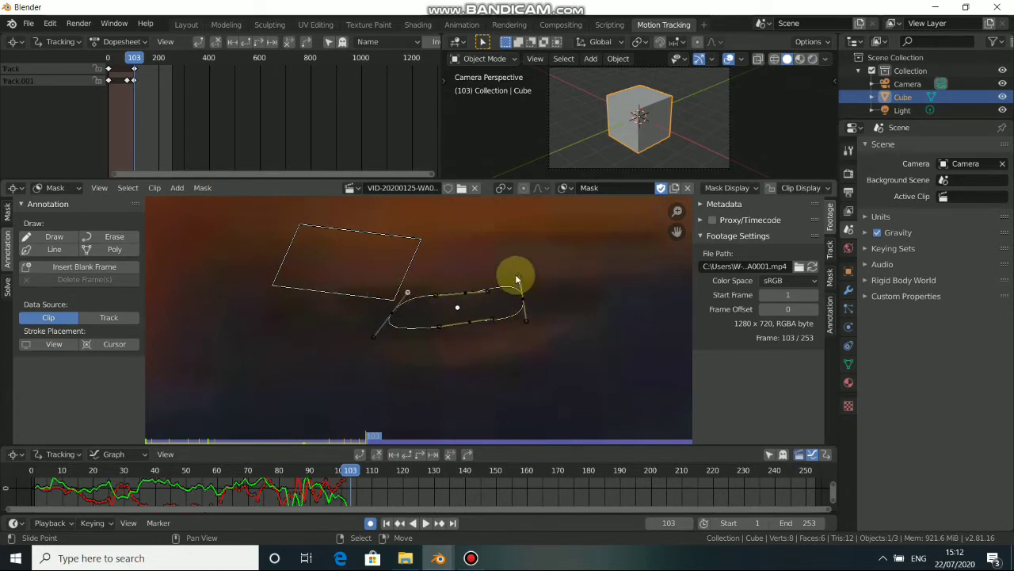
pyautogui.moveTo(503, 280); pyautogui.dragTo(480, 293)
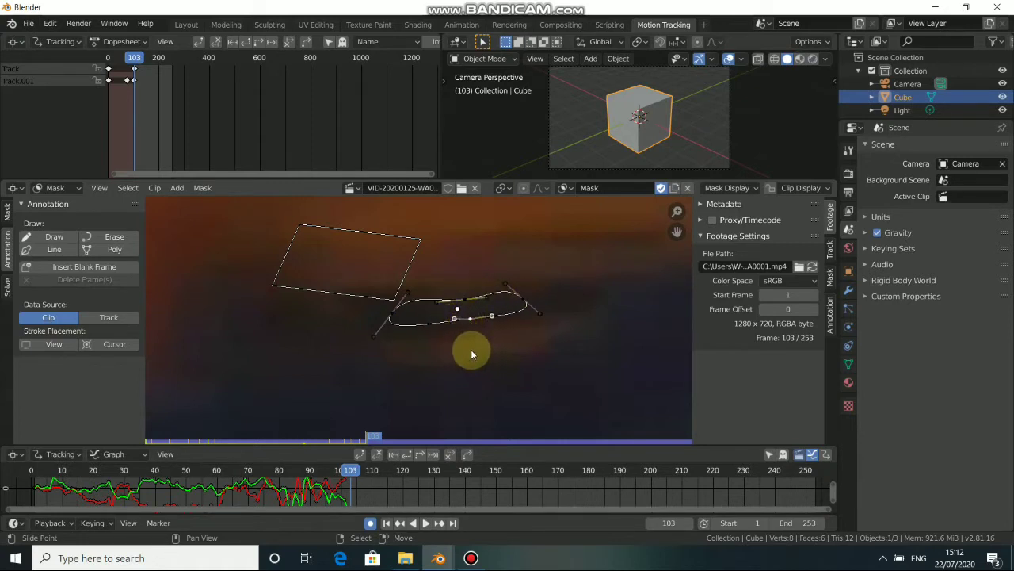
# Try to move the whole mask out of the picture, below its lower edge, at frame 104
pyautogui.press('Right')
pyautogui.scroll(-7, 464, 354)
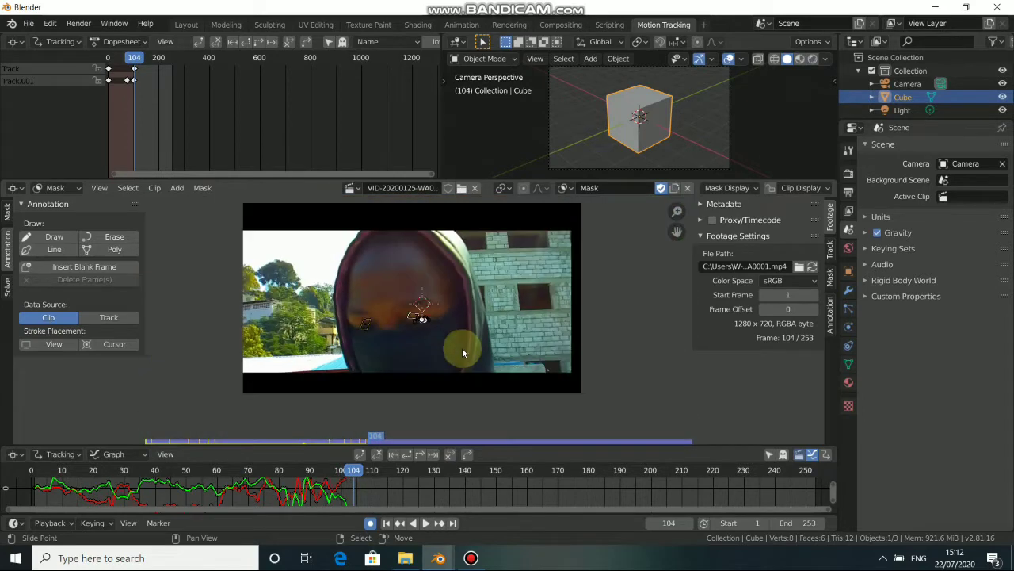
pyautogui.scroll(3, 462, 351)
pyautogui.press('a')
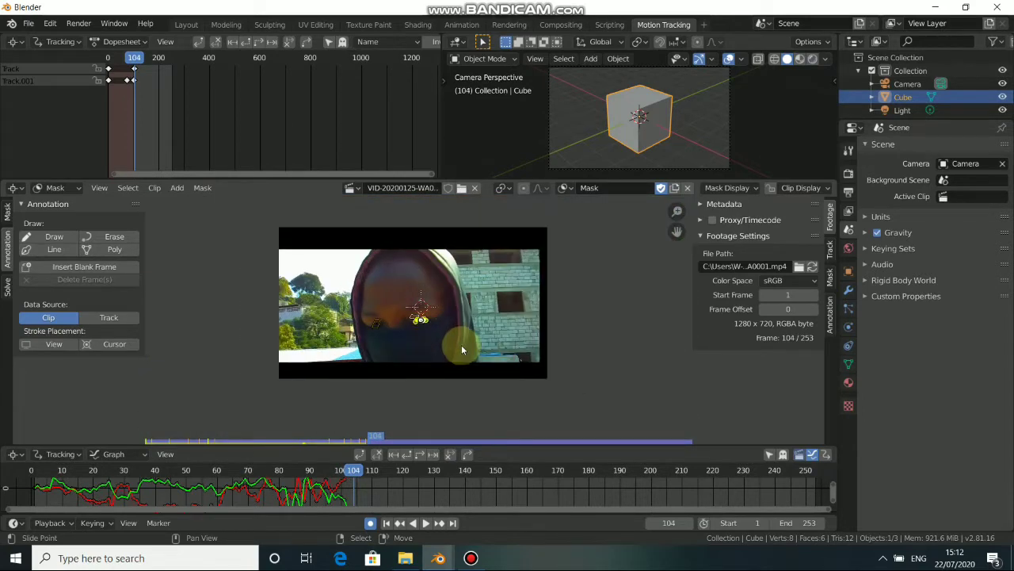
pyautogui.press('g')
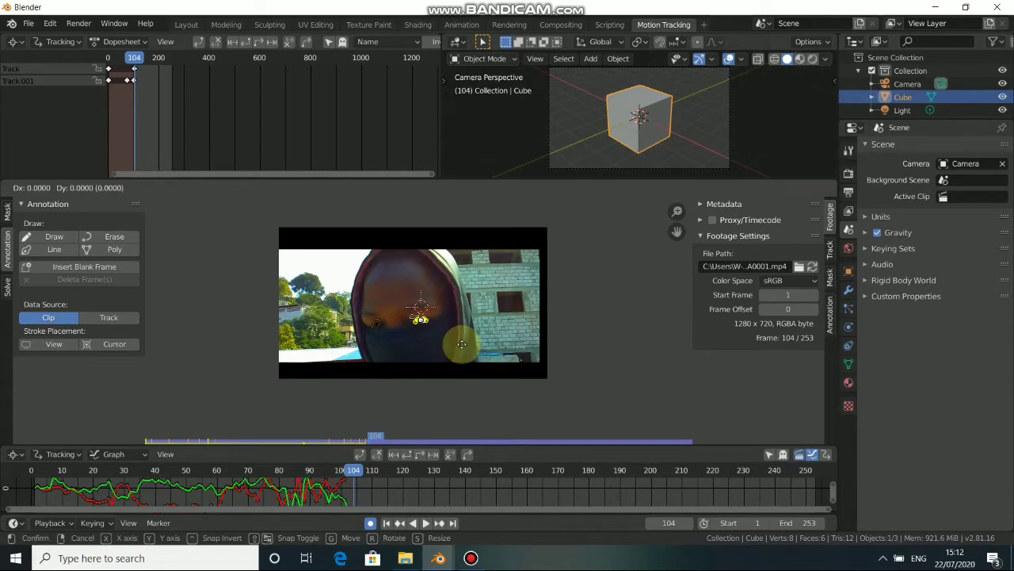
pyautogui.click(456, 426)
pyautogui.scroll(4, 444, 411)
pyautogui.scroll(-3, 439, 408)
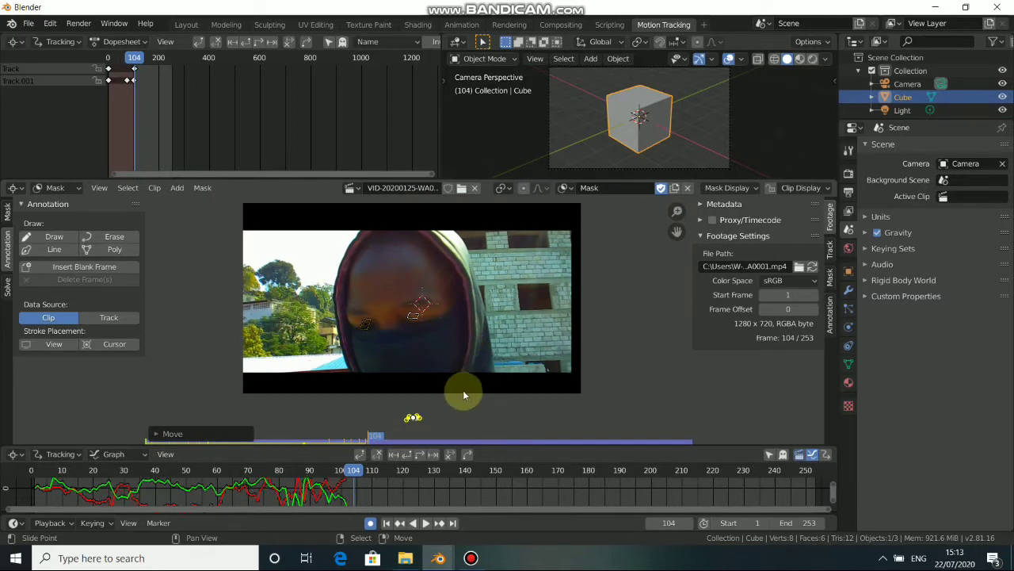
pyautogui.press('Left')
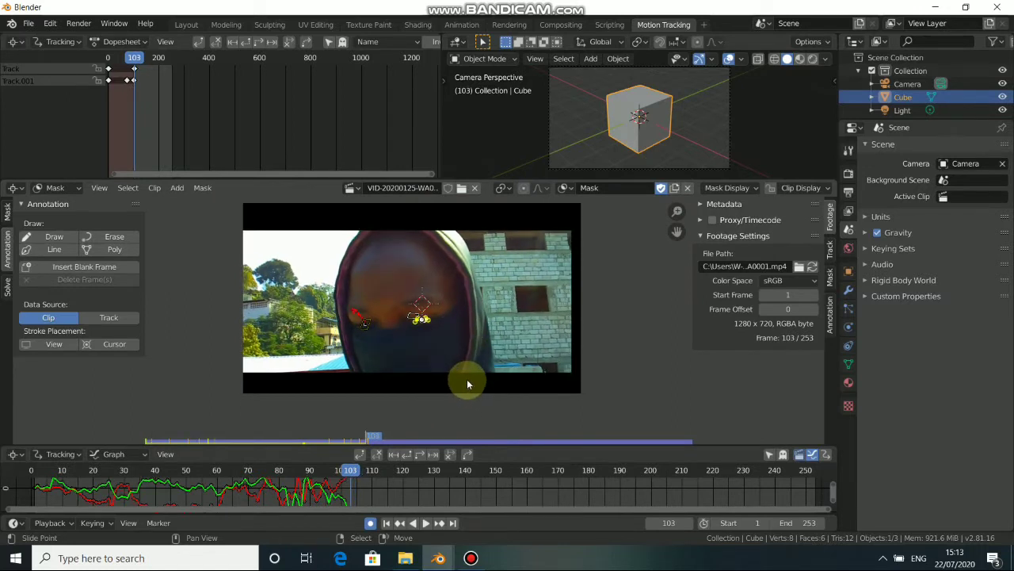
pyautogui.press('Right')
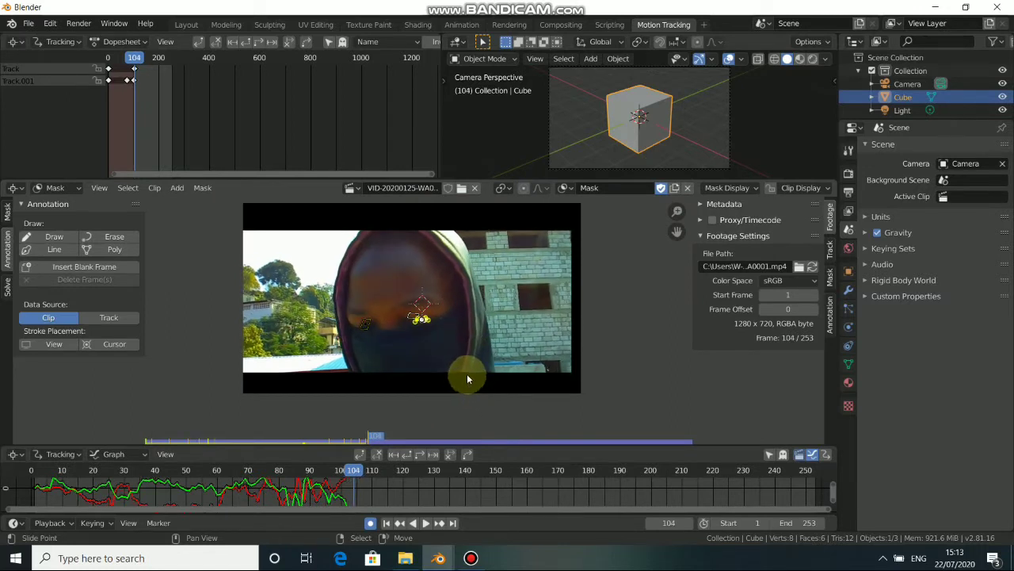
# Move all the mask's points below the picture at frame 104 so that the closed eye is no longer masked
pyautogui.press('Right')
pyautogui.press('Left')
pyautogui.press('Left')
pyautogui.scroll(5, 463, 373)
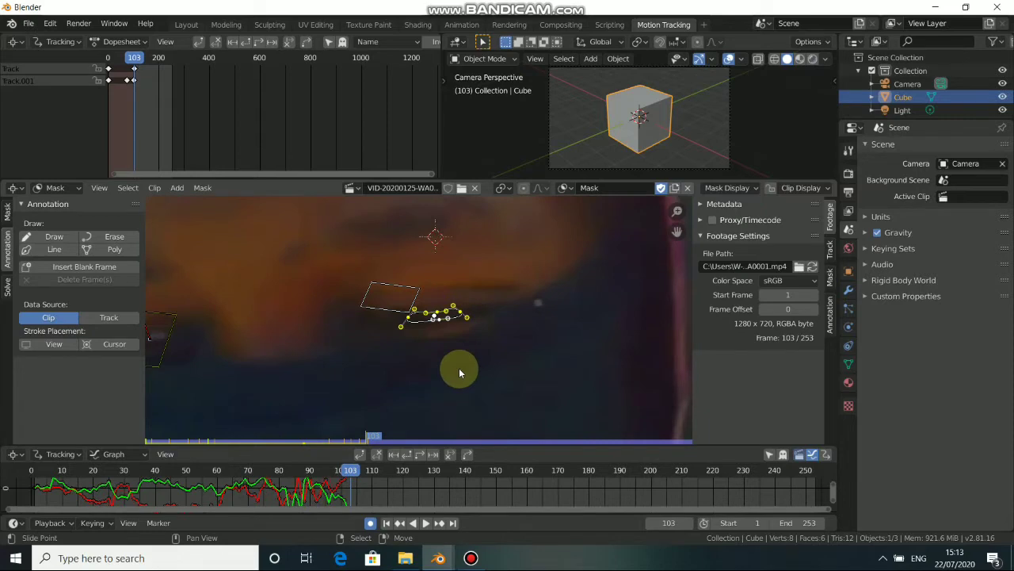
pyautogui.press('Right')
pyautogui.scroll(-5, 459, 367)
pyautogui.press('g')
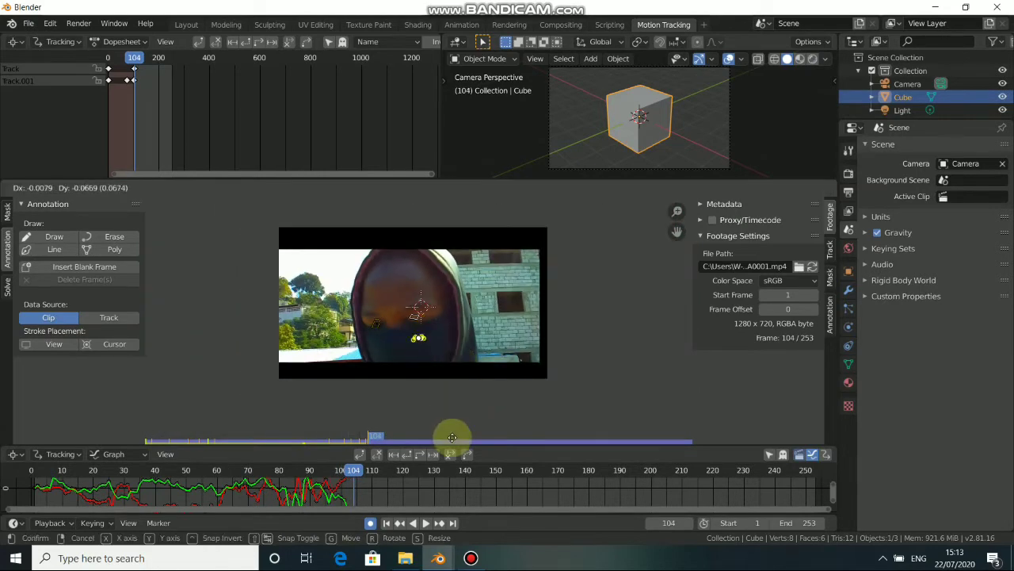
pyautogui.click(452, 437)
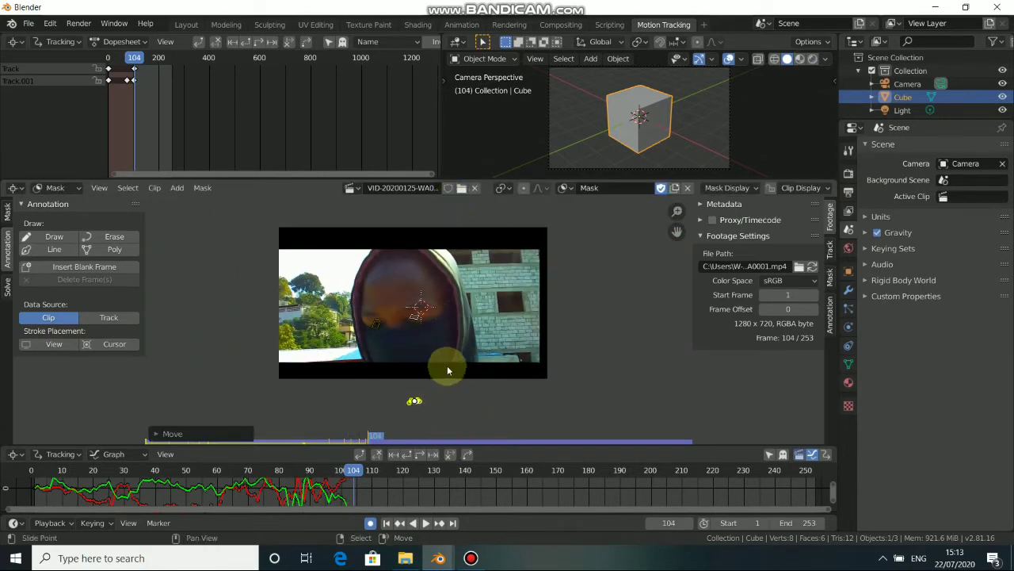
# Step back and forth between frames 102 and 105 to check the mask's position around the eye closing
pyautogui.press('Left')
pyautogui.press('Right')
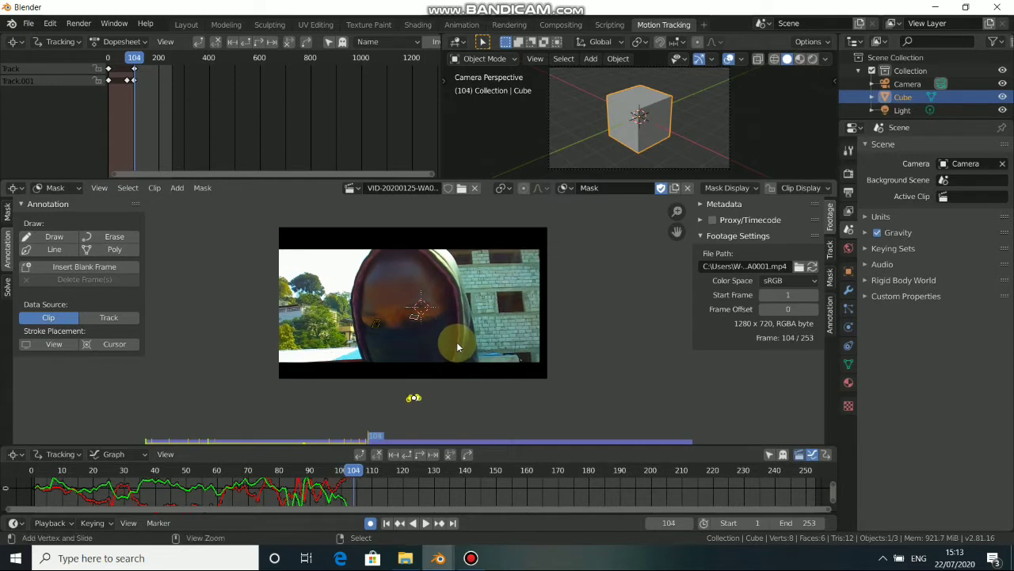
pyautogui.press('Right')
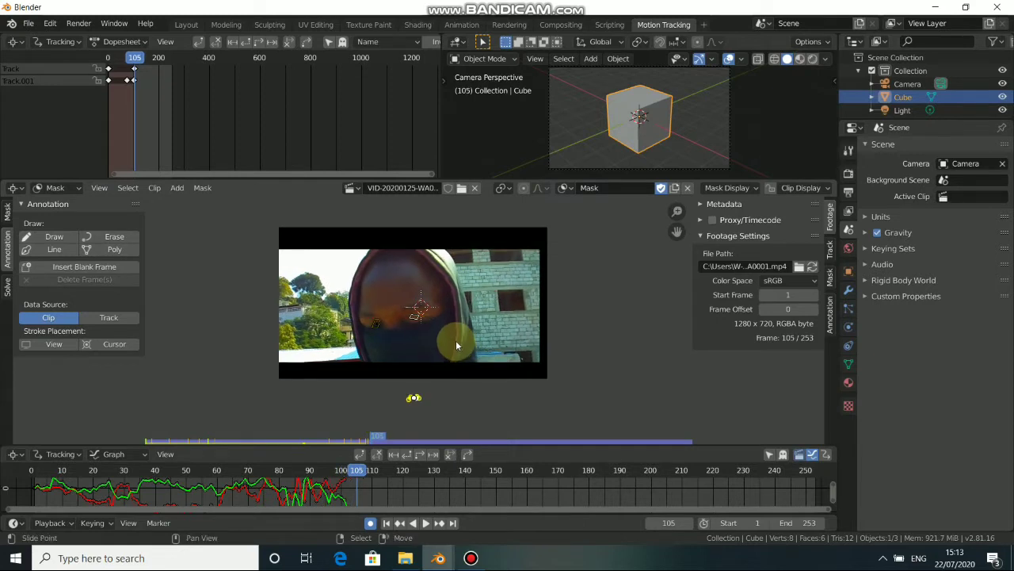
pyautogui.press('Left')
pyautogui.press('Left')
pyautogui.press('Right')
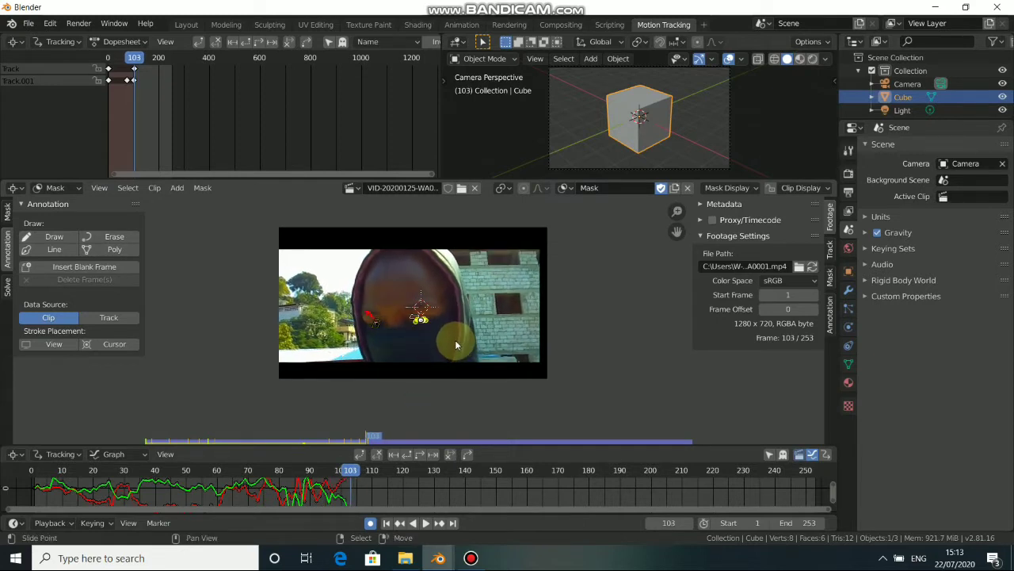
pyautogui.press('Left')
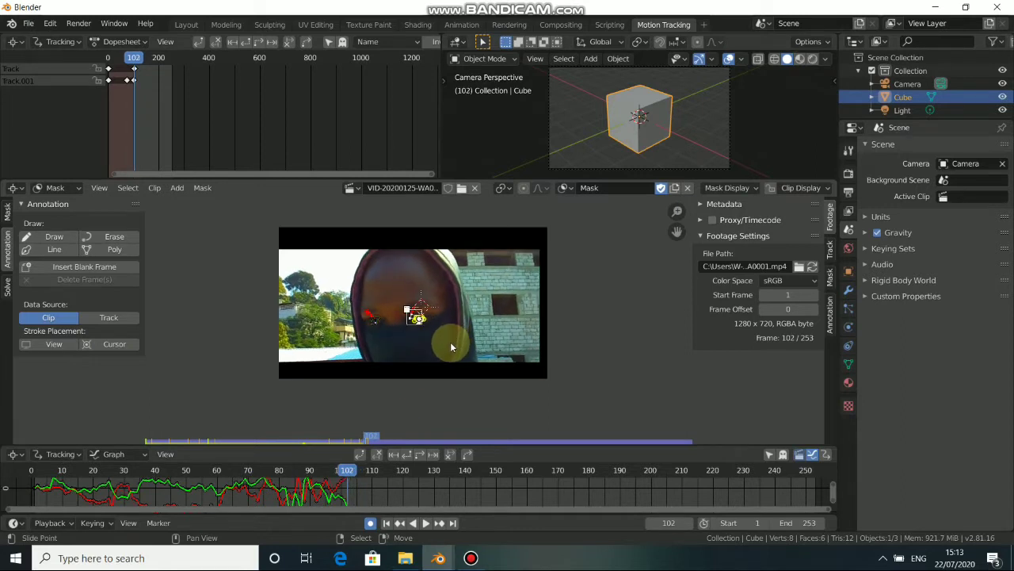
pyautogui.press('Right')
pyautogui.press('Right')
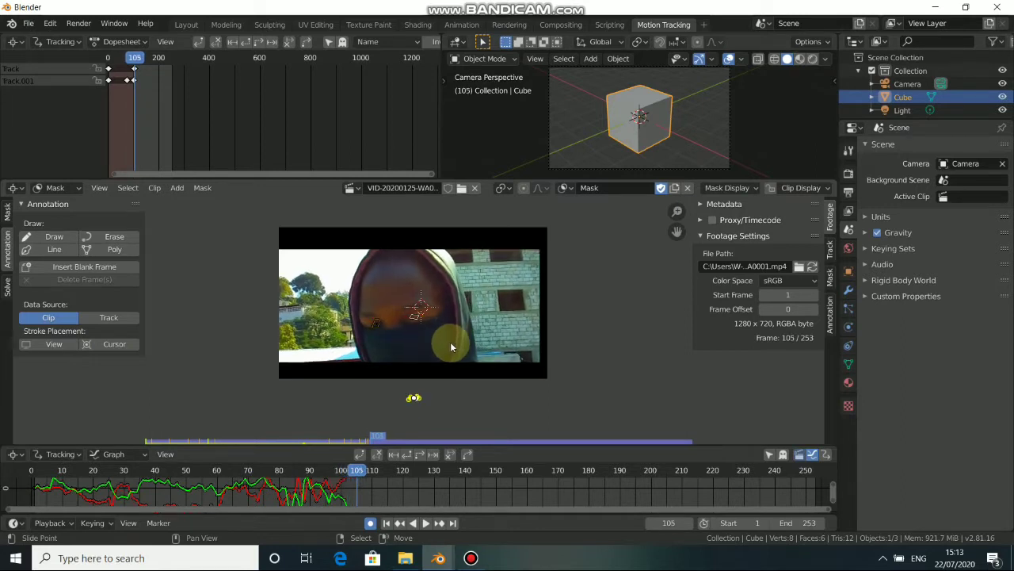
# Return to frame 1 and create a new mask for the other eye
pyautogui.scroll(-2, 416, 406)
pyautogui.click(387, 523)
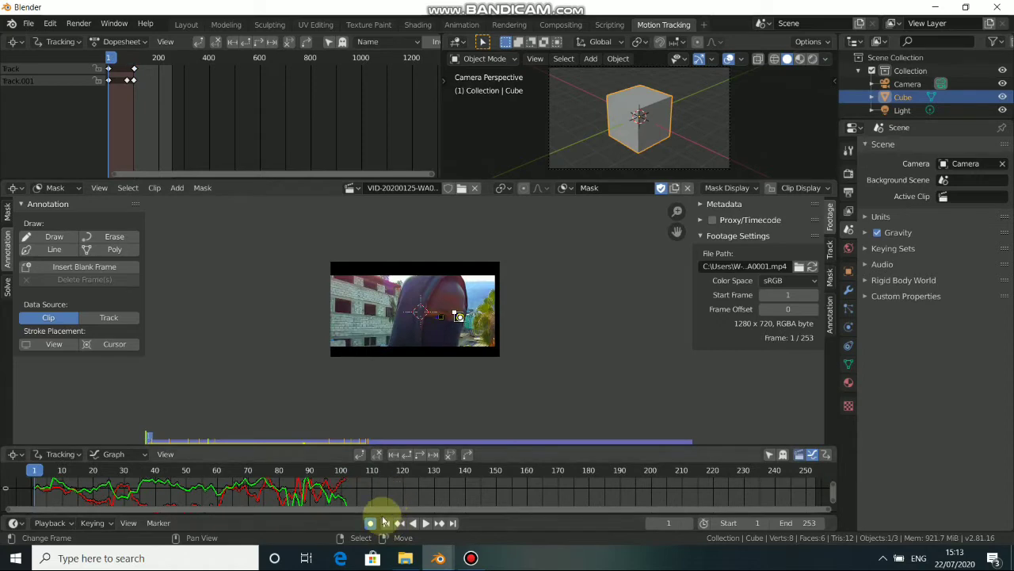
pyautogui.scroll(6, 484, 286)
pyautogui.scroll(2, 531, 303)
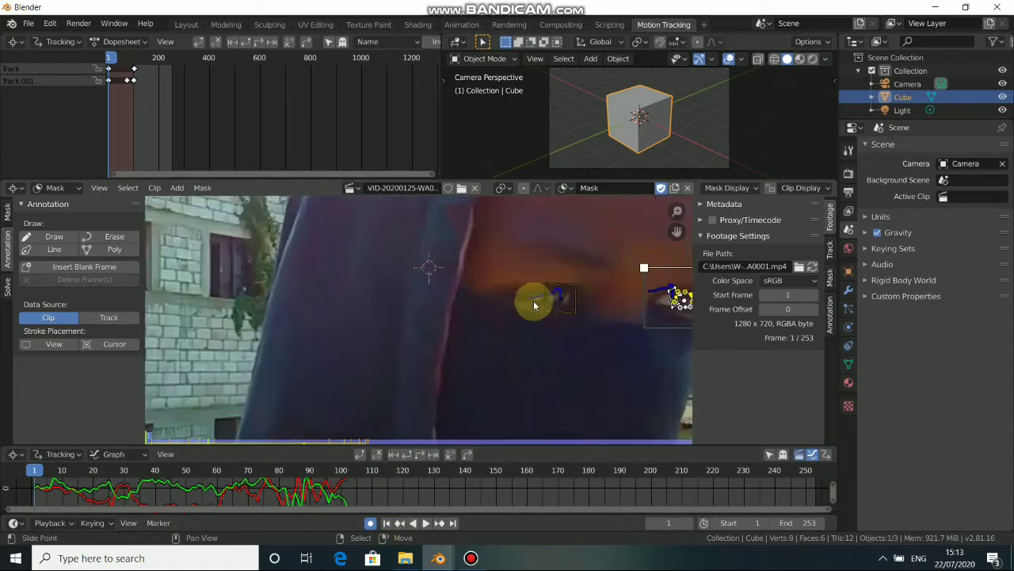
pyautogui.moveTo(565, 302); pyautogui.dragTo(447, 311, button='middle')
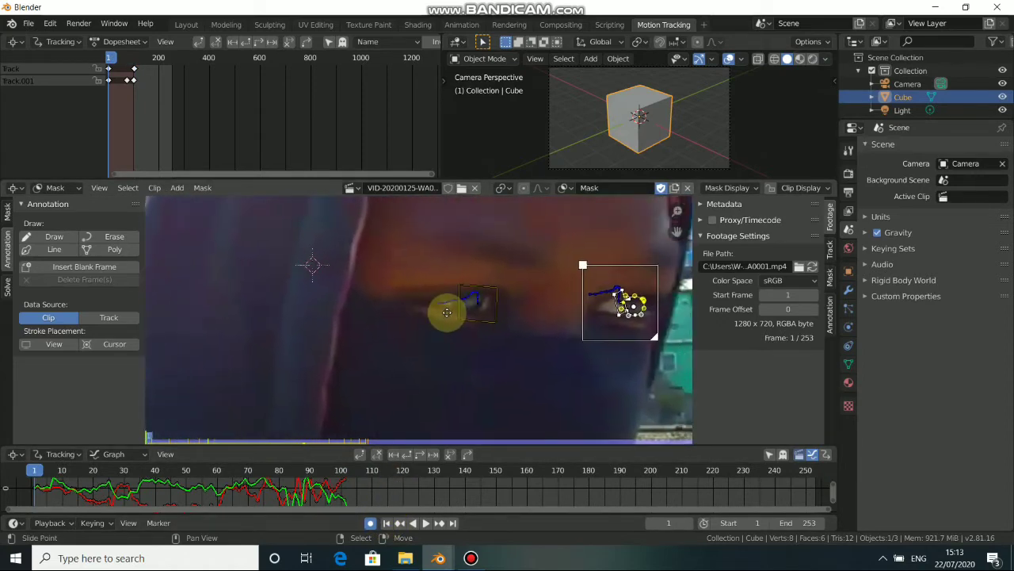
pyautogui.click(674, 191)
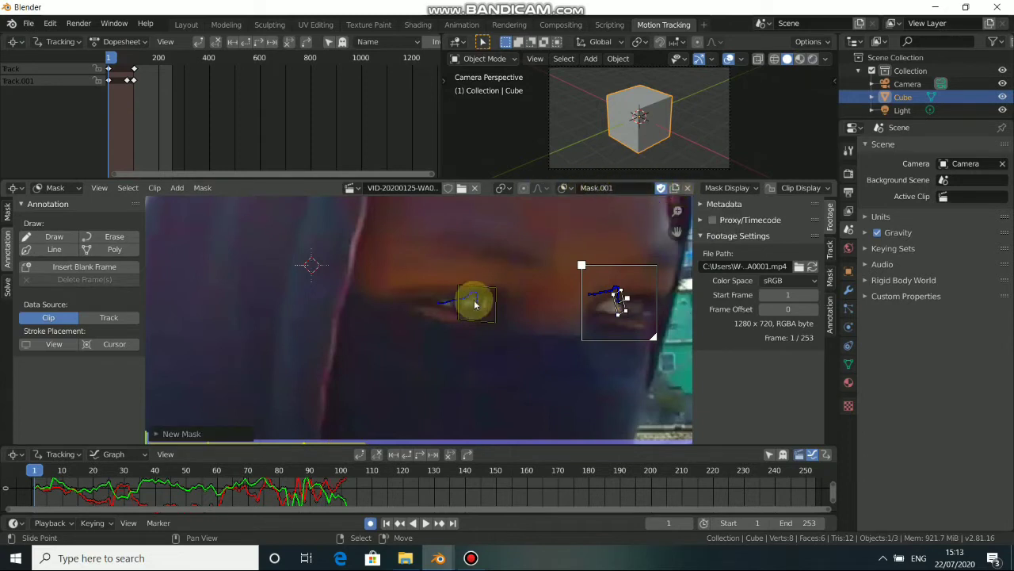
# Place the 2D cursor on the other eye's iris and add a circle mask there
pyautogui.scroll(2, 475, 299)
pyautogui.moveTo(493, 324); pyautogui.dragTo(496, 326, button='middle')
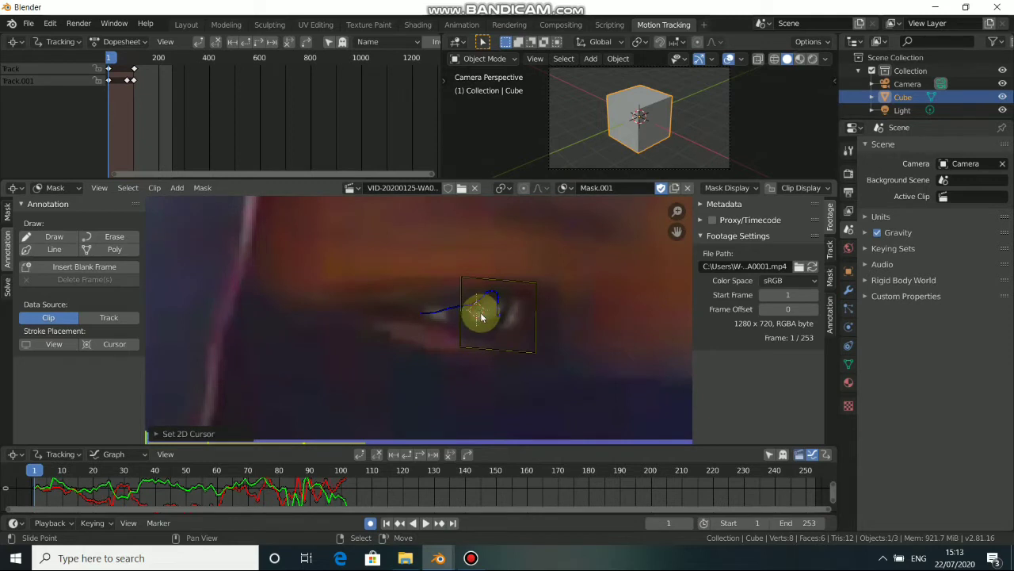
pyautogui.hotkey('shift', 'a')
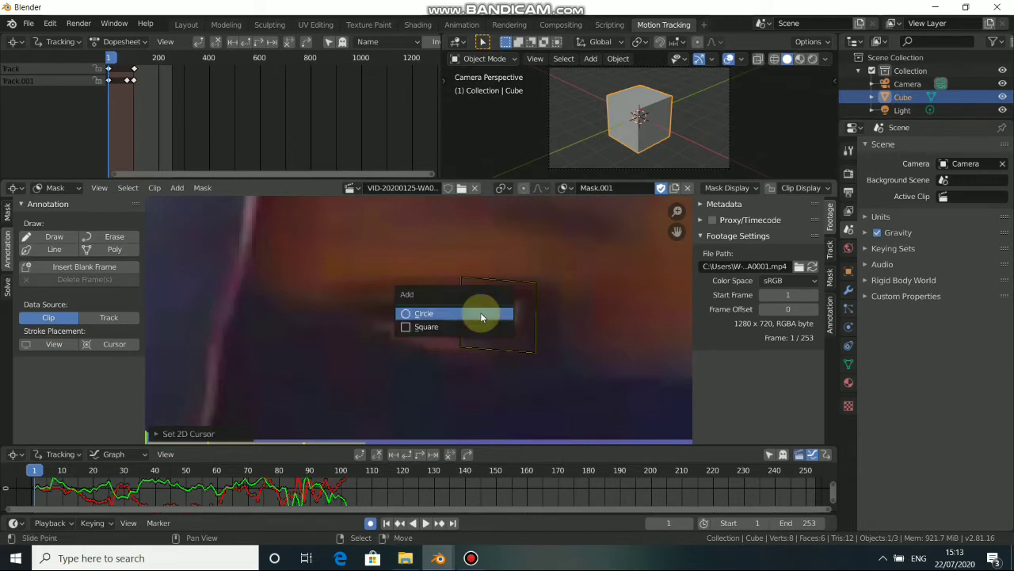
pyautogui.click(483, 313)
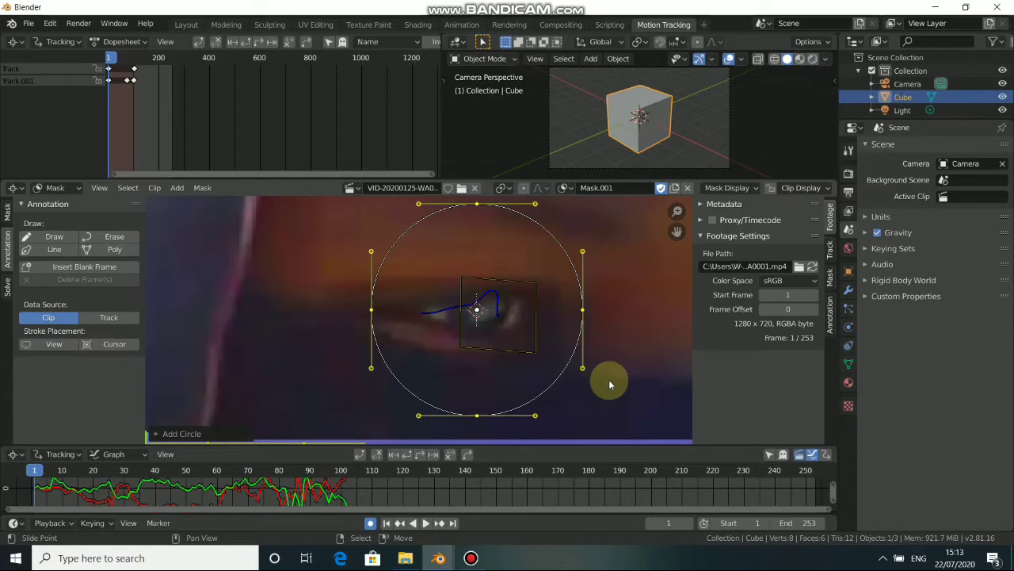
# Scale the circle down to the iris size and pull its right point slightly outward
pyautogui.press('s')
pyautogui.click(493, 316)
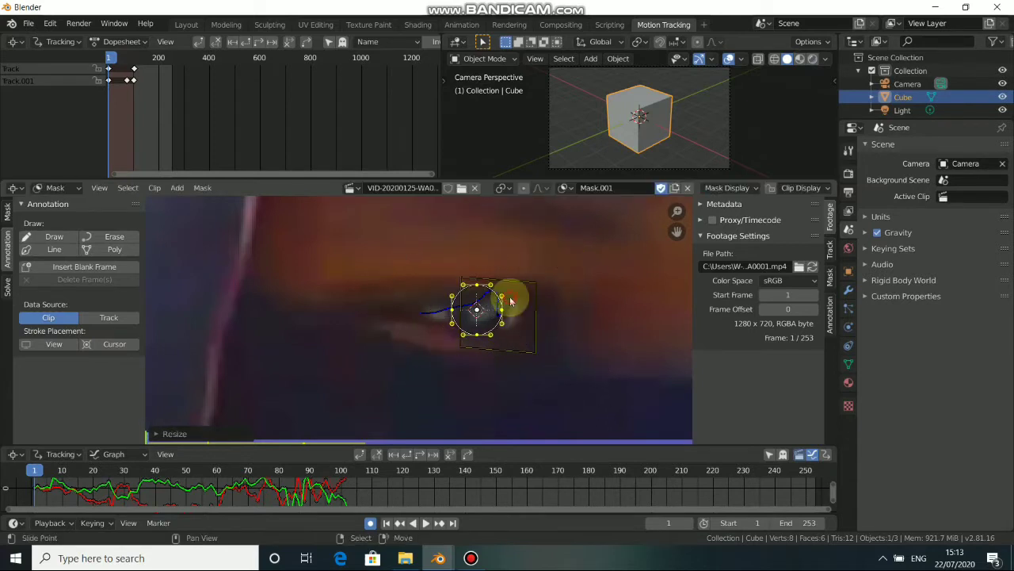
pyautogui.moveTo(501, 309); pyautogui.dragTo(504, 309)
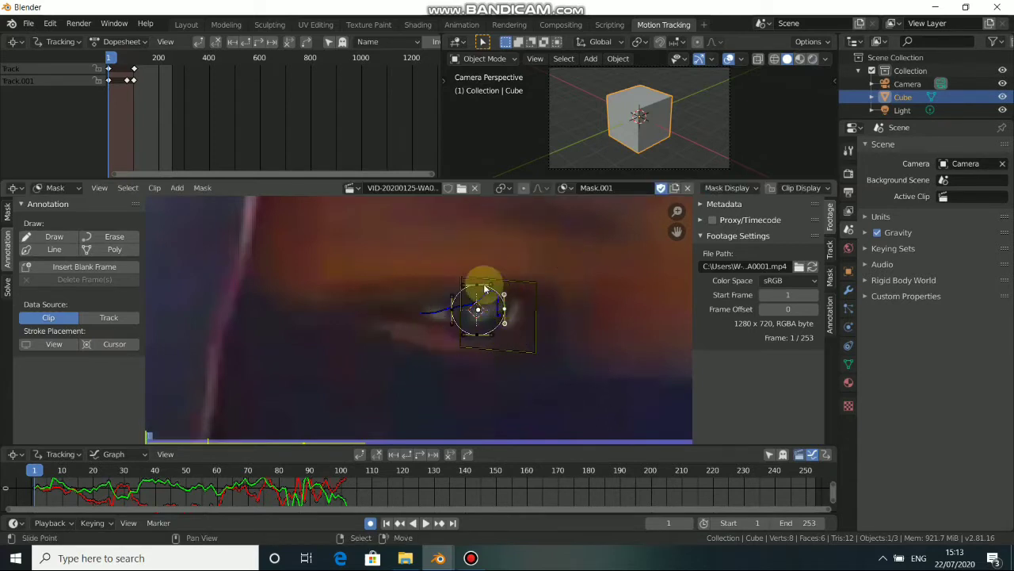
# Select the other eye's tracking marker together with all points of its circle mask
pyautogui.hotkey('ctrl', 'Tab')
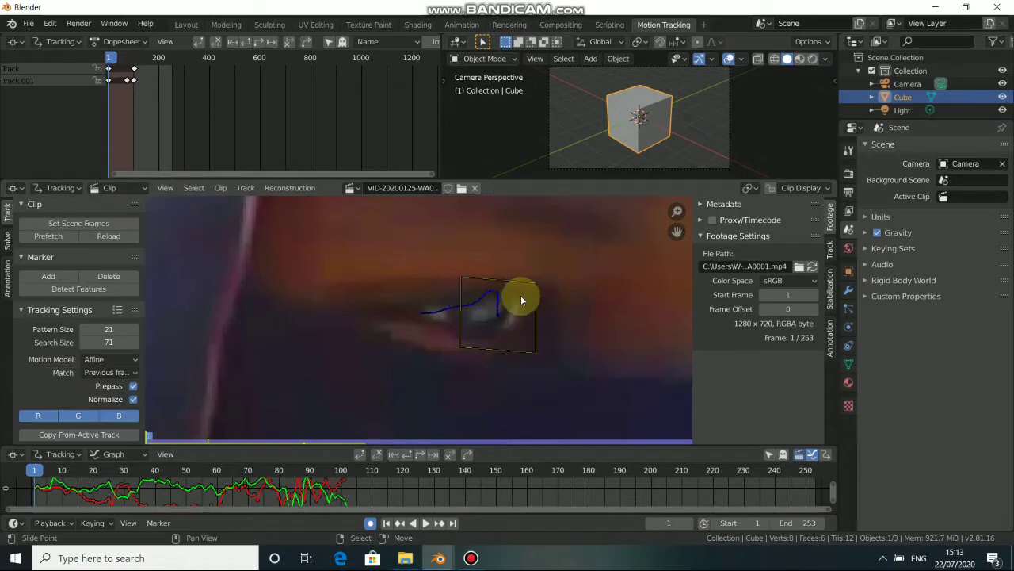
pyautogui.click(531, 302)
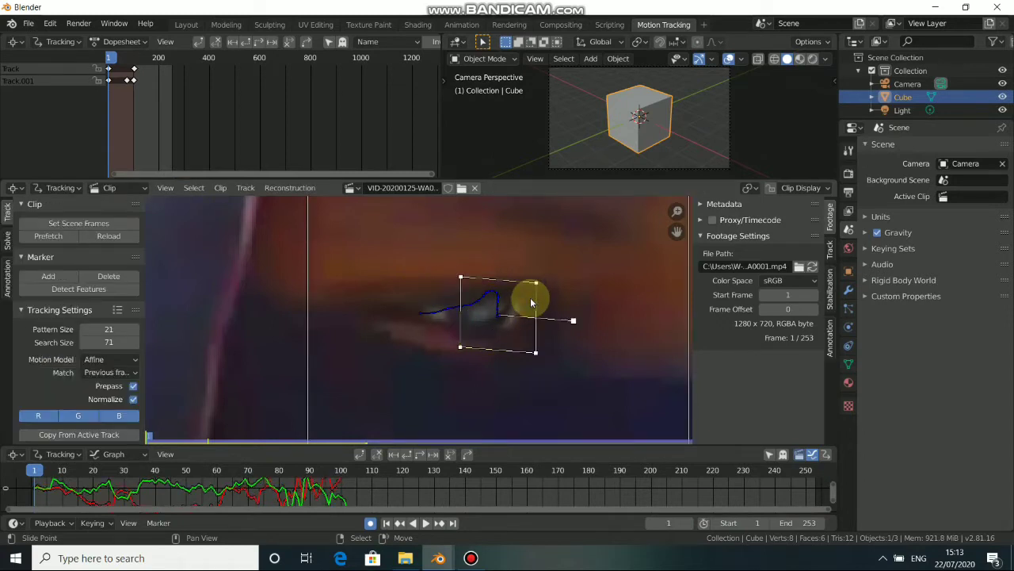
pyautogui.hotkey('ctrl', 'Tab')
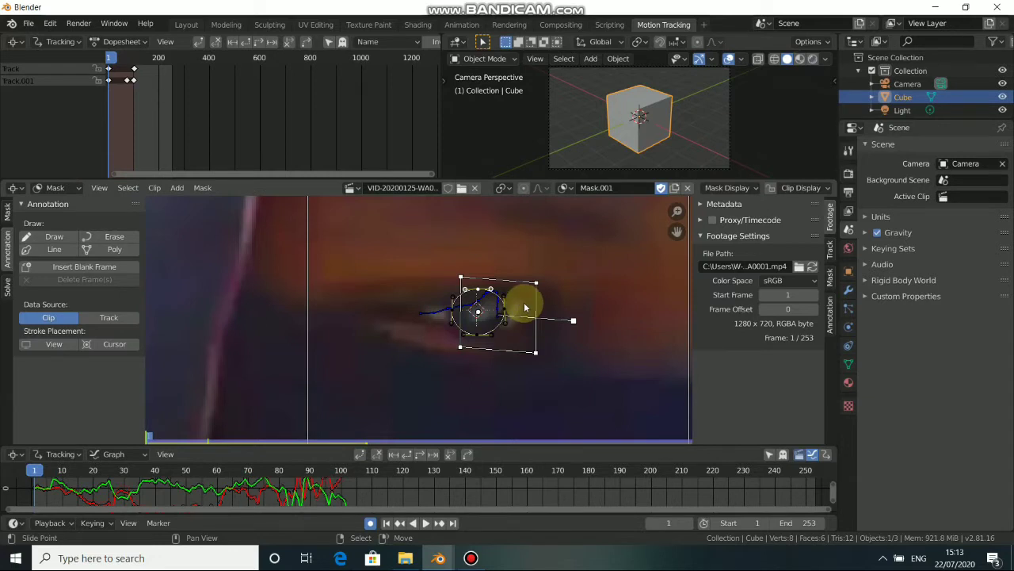
pyautogui.press('a')
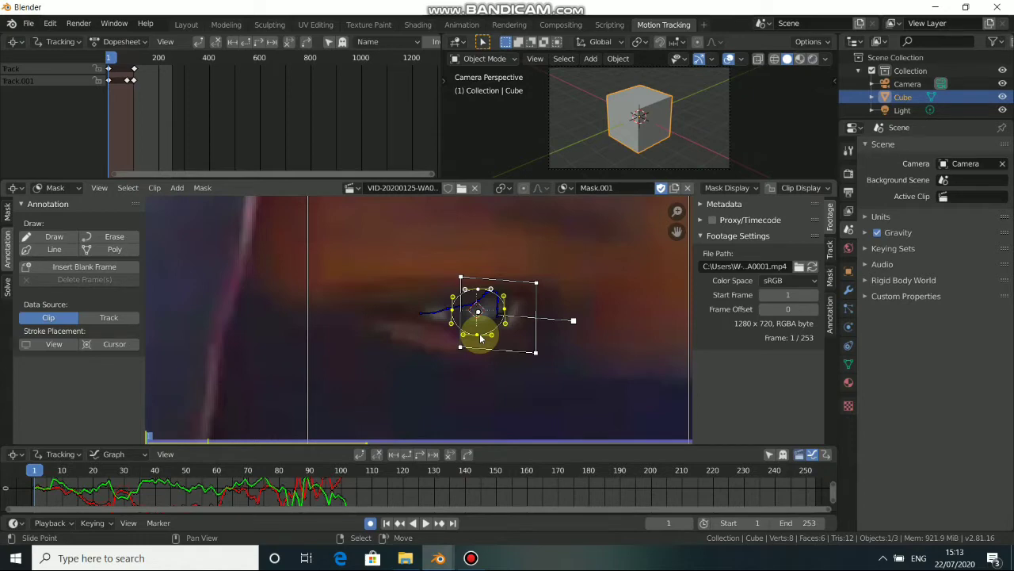
# Play back the clip and scrub back to frame 98 to check how the new mask follows the other eye
pyautogui.click(429, 526)
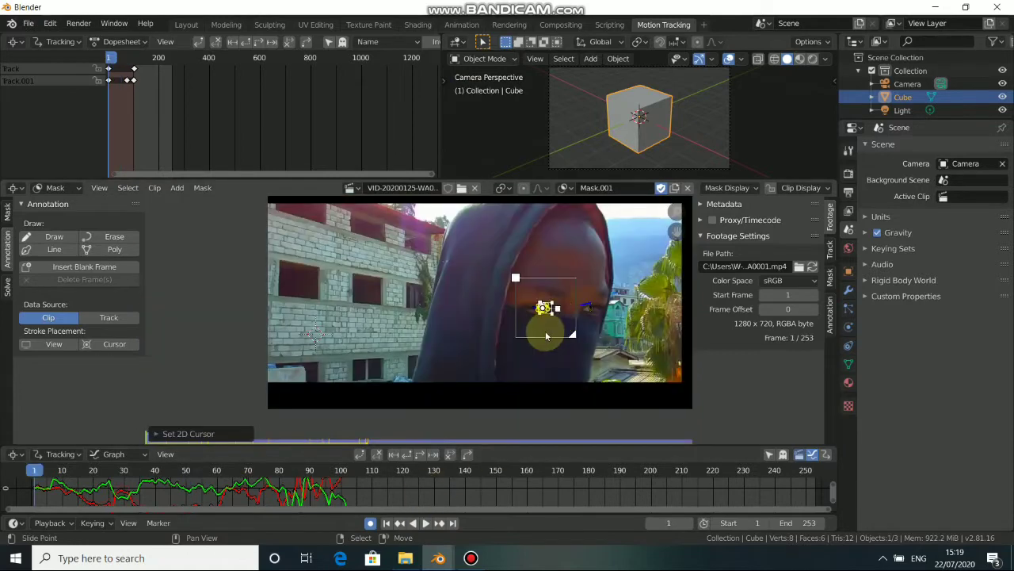
pyautogui.scroll(4, 541, 345)
pyautogui.moveTo(674, 316); pyautogui.dragTo(396, 324, button='middle')
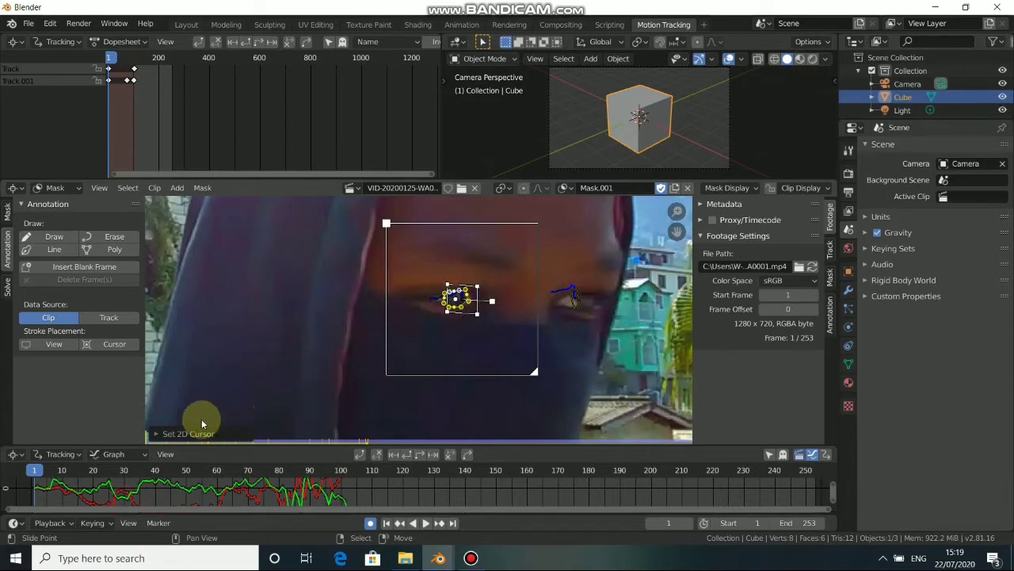
pyautogui.click(425, 523)
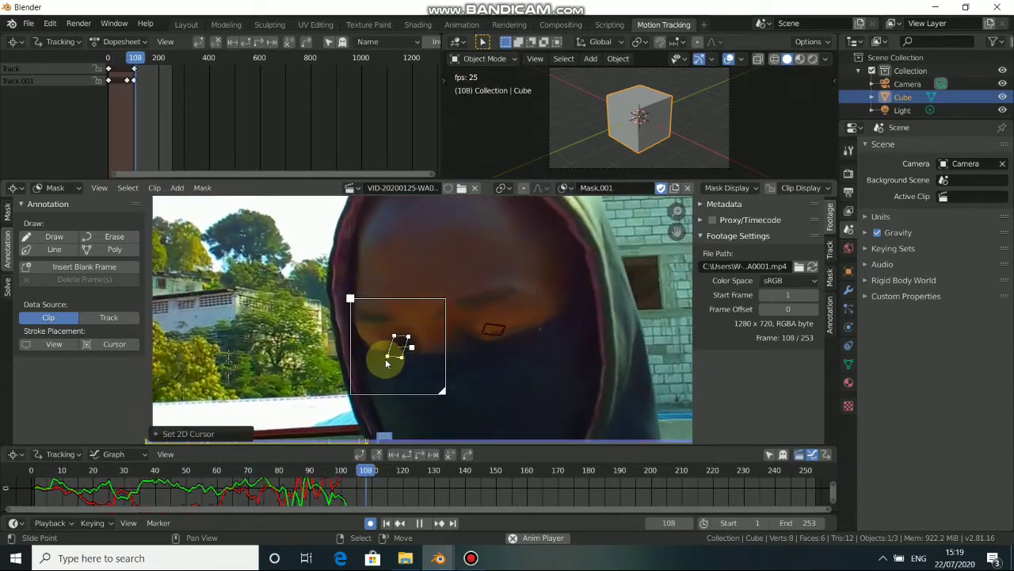
pyautogui.click(419, 523)
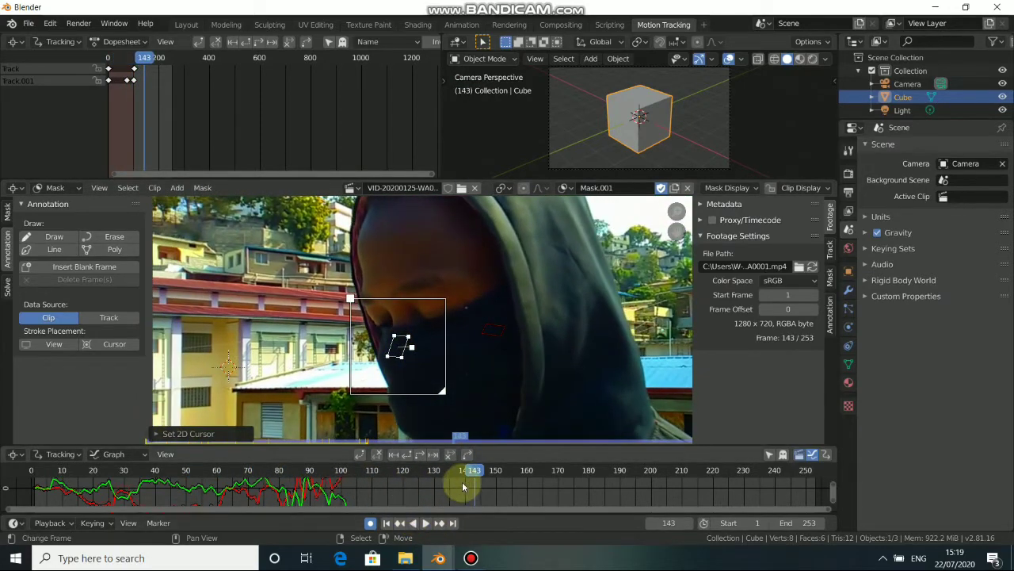
pyautogui.moveTo(471, 476); pyautogui.dragTo(335, 470)
pyautogui.scroll(-5, 495, 325)
pyautogui.scroll(6, 419, 351)
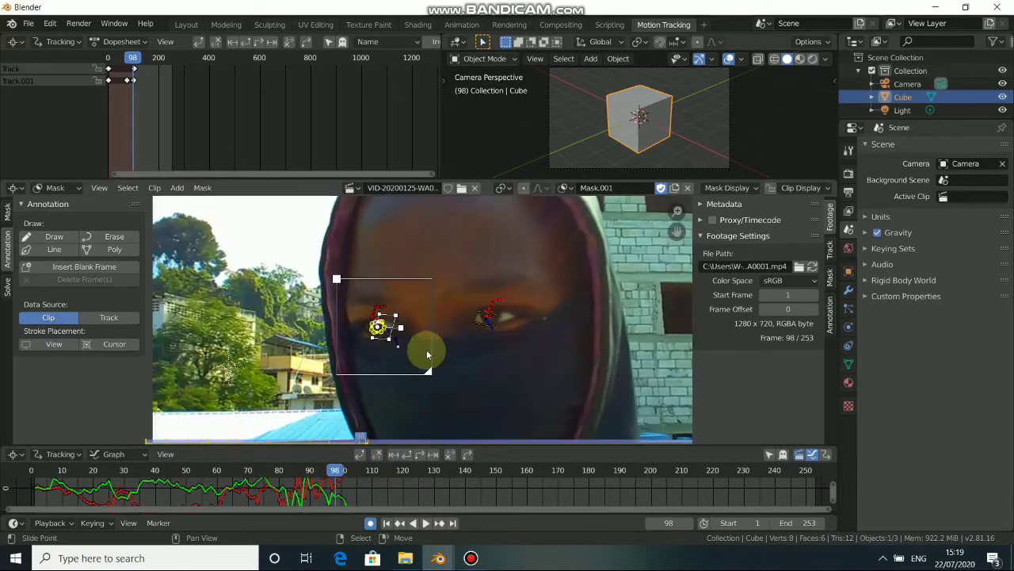
# Display the first eye's mask and scrub to frame 106 to check its position once the eyes close
pyautogui.click(562, 190)
pyautogui.click(579, 204)
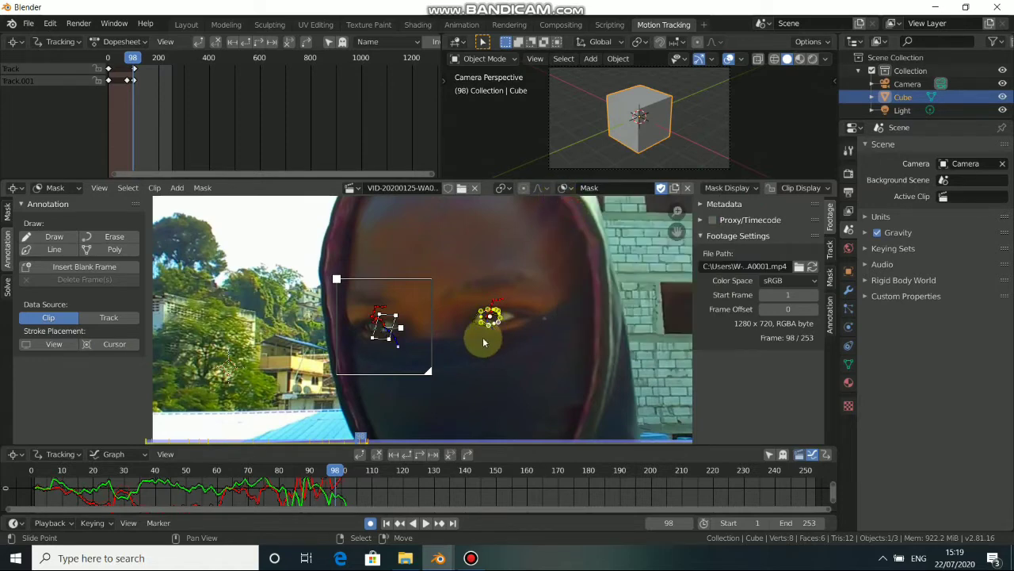
pyautogui.moveTo(335, 470); pyautogui.dragTo(360, 469)
pyautogui.scroll(-4, 471, 373)
pyautogui.scroll(2, 457, 324)
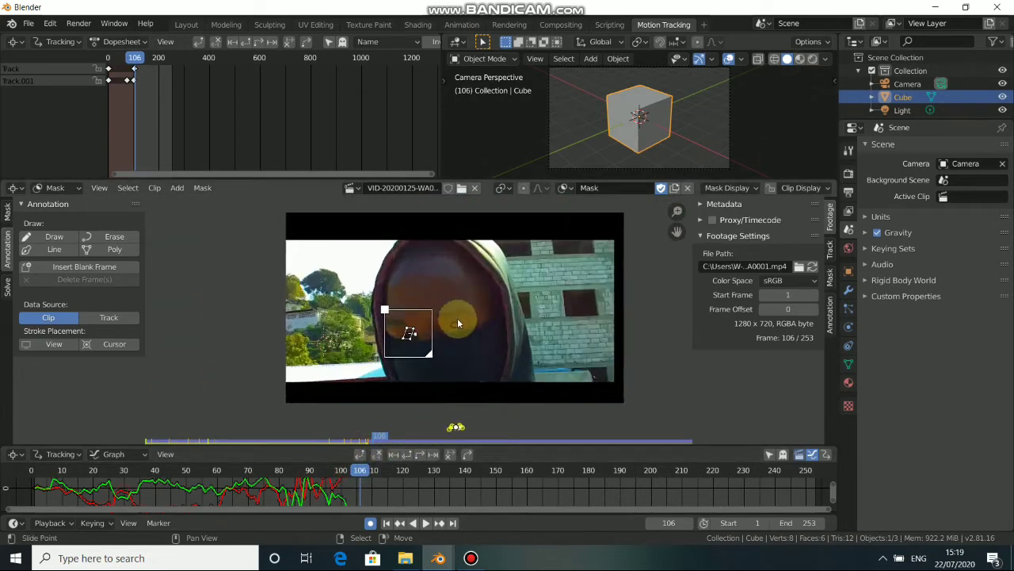
pyautogui.scroll(4, 458, 323)
pyautogui.scroll(-4, 467, 365)
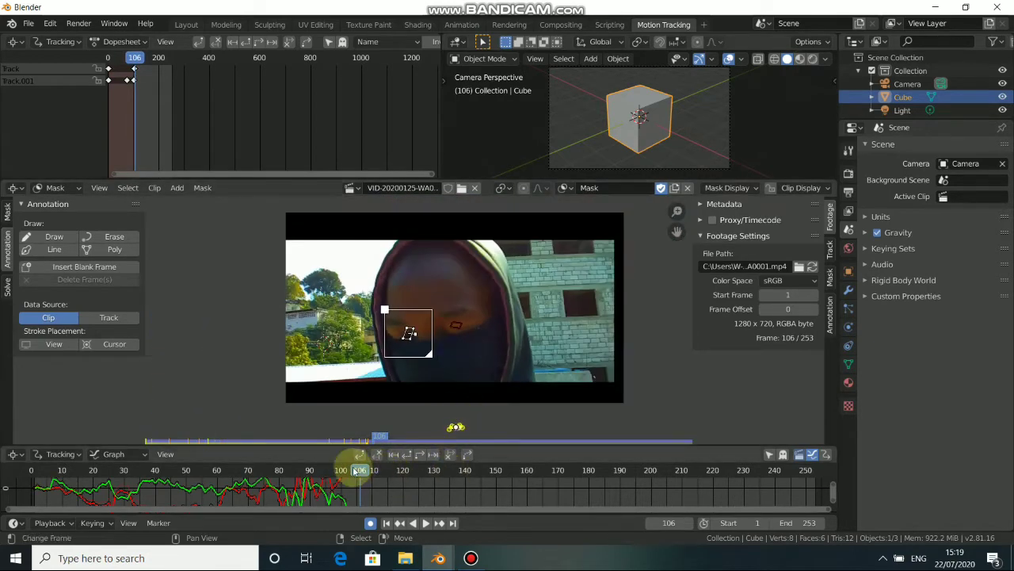
# Go back to frame 91 and turn off automatic keyframing
pyautogui.moveTo(356, 467); pyautogui.dragTo(314, 470)
pyautogui.click(370, 523)
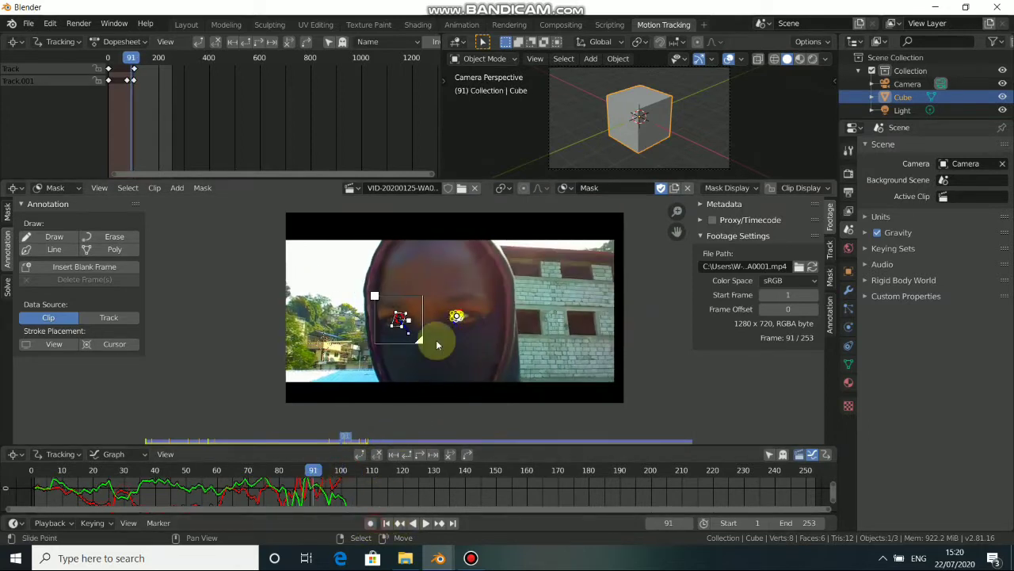
pyautogui.moveTo(440, 342); pyautogui.dragTo(492, 367, button='middle')
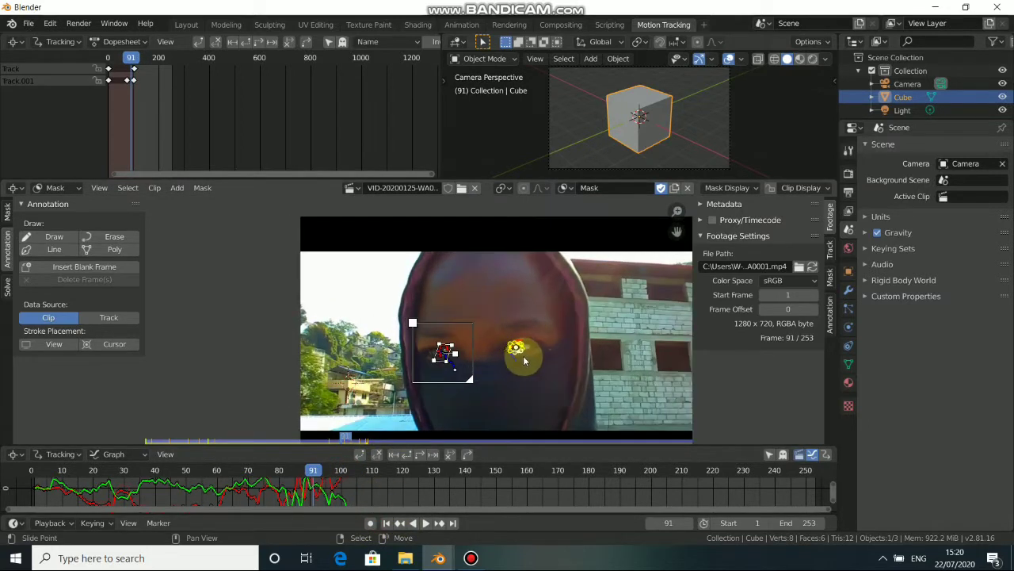
pyautogui.scroll(1, 499, 342)
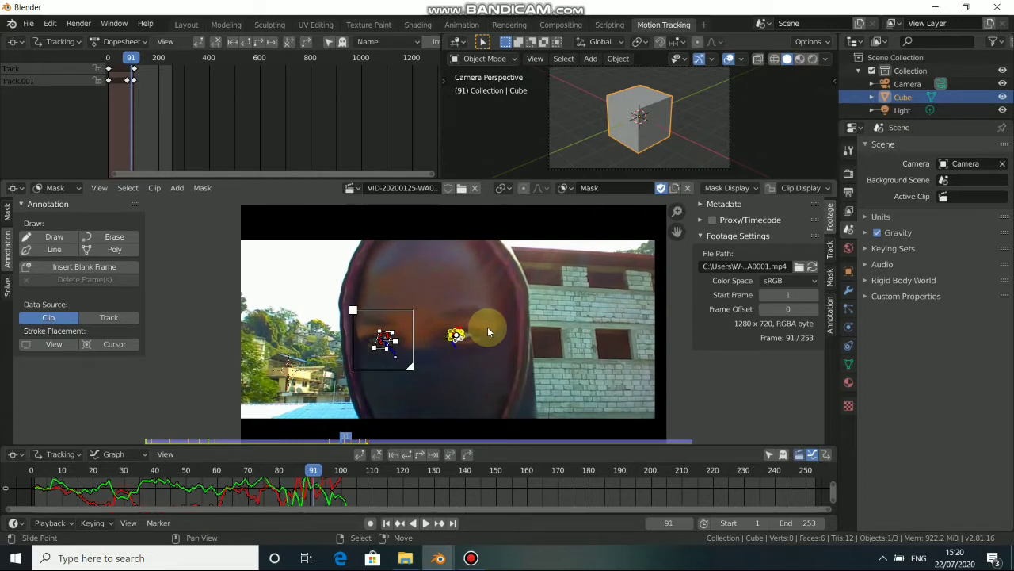
# Switch to the Compositing workspace, hide the sidebar and enable the use of nodes
pyautogui.click(572, 24)
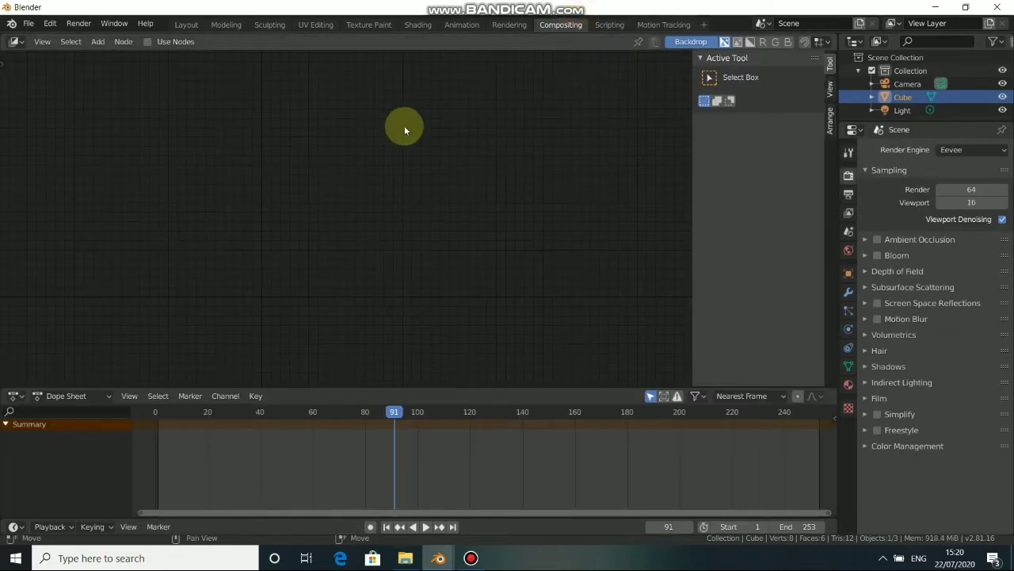
pyautogui.press('n')
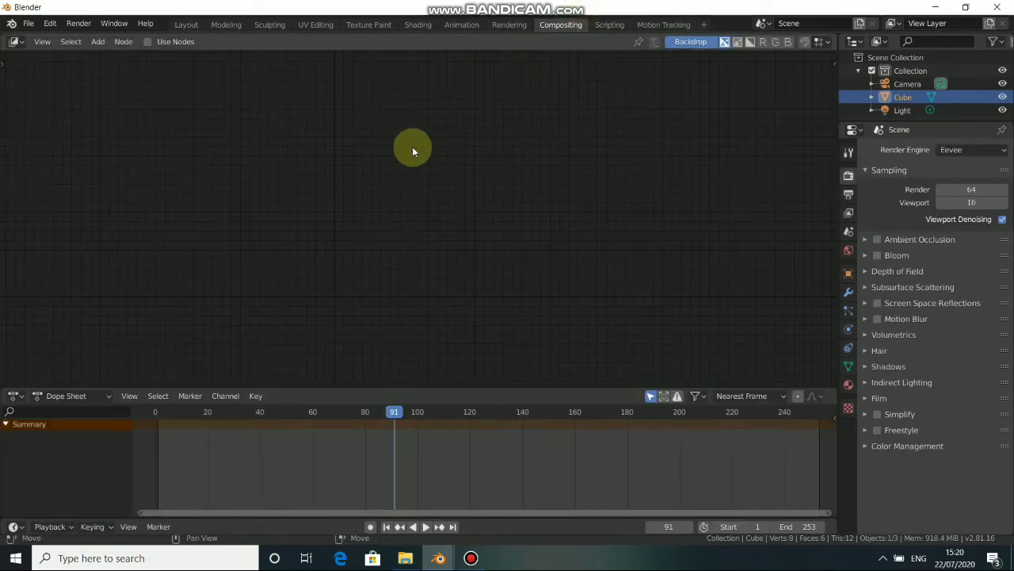
pyautogui.click(151, 42)
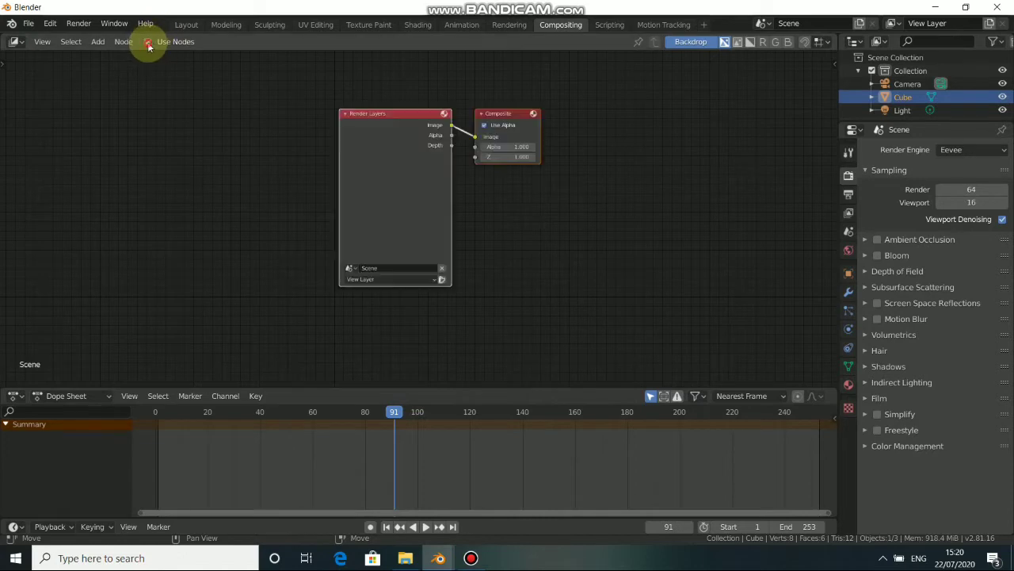
# Delete the Render Layers node and move the Composite node farther right to make room
pyautogui.moveTo(353, 124); pyautogui.dragTo(279, 172)
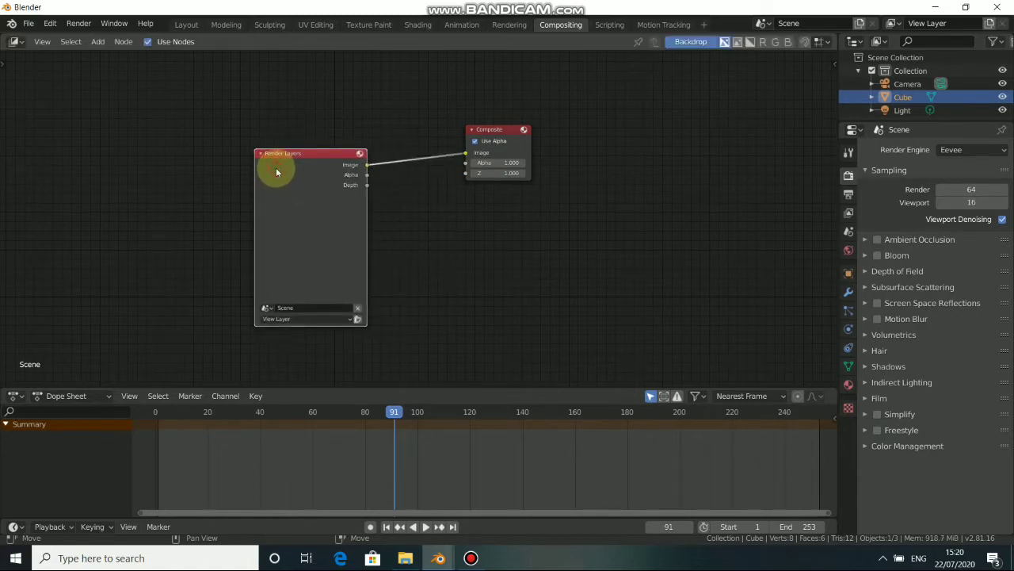
pyautogui.press('x')
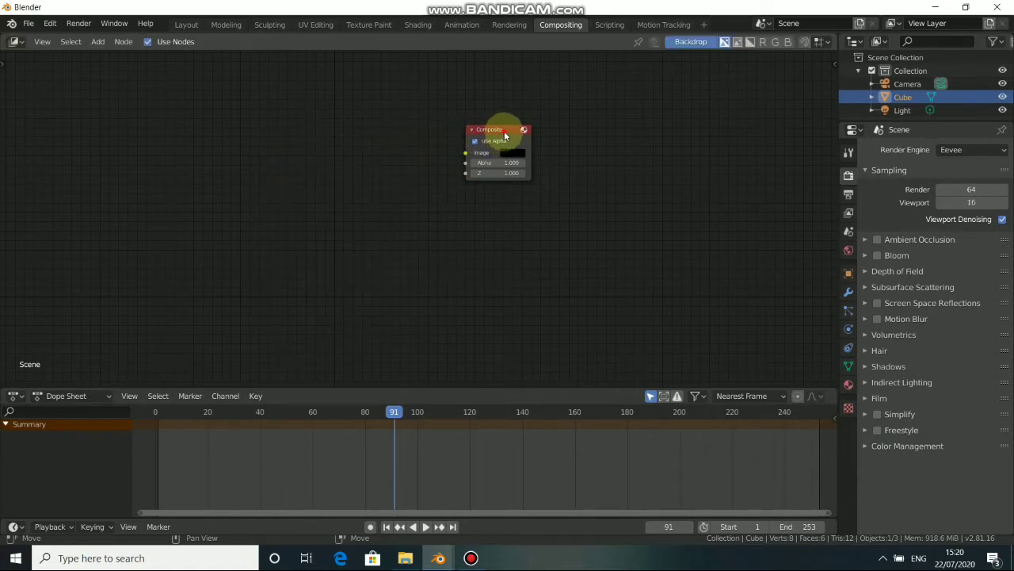
pyautogui.moveTo(504, 136); pyautogui.dragTo(553, 146)
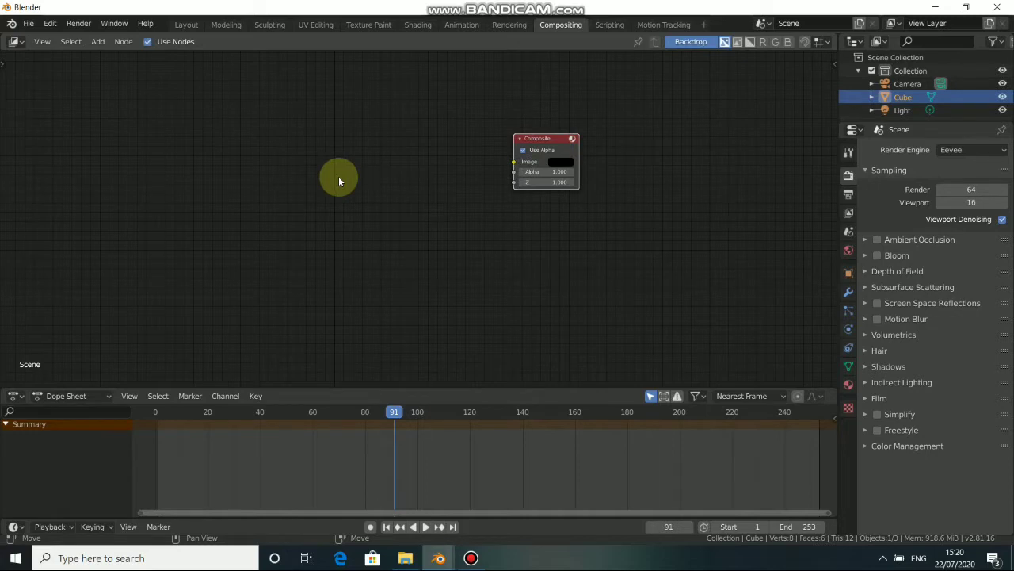
# Add a Movie Clip input node to the left of the Composite node
pyautogui.hotkey('shift', 'a')
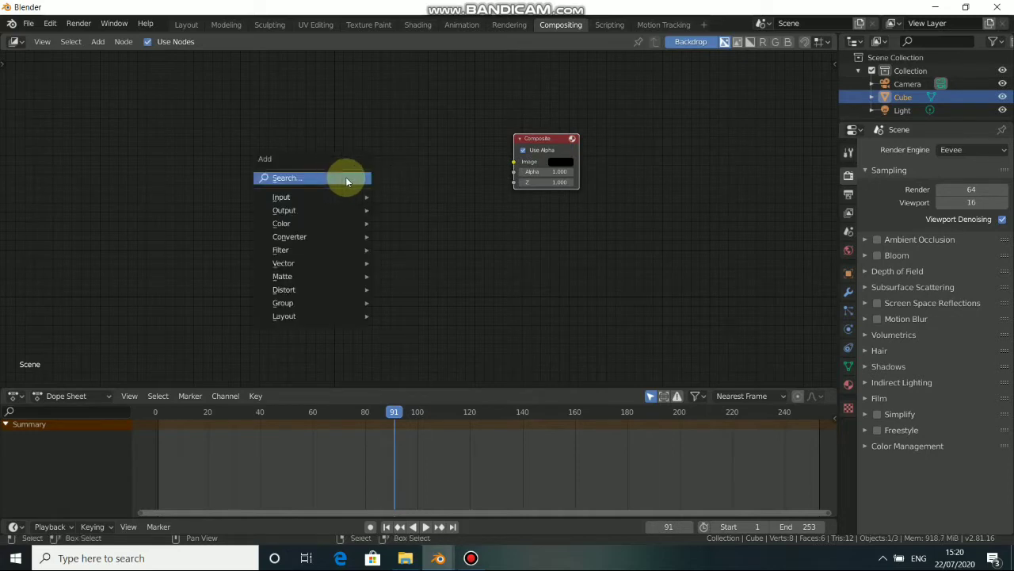
pyautogui.moveTo(296, 200)
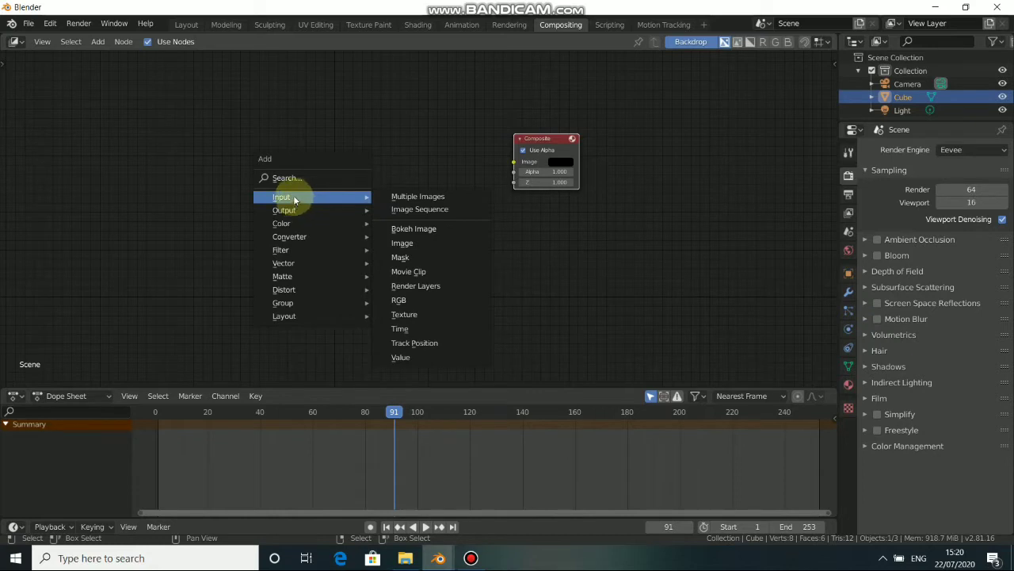
pyautogui.click(397, 271)
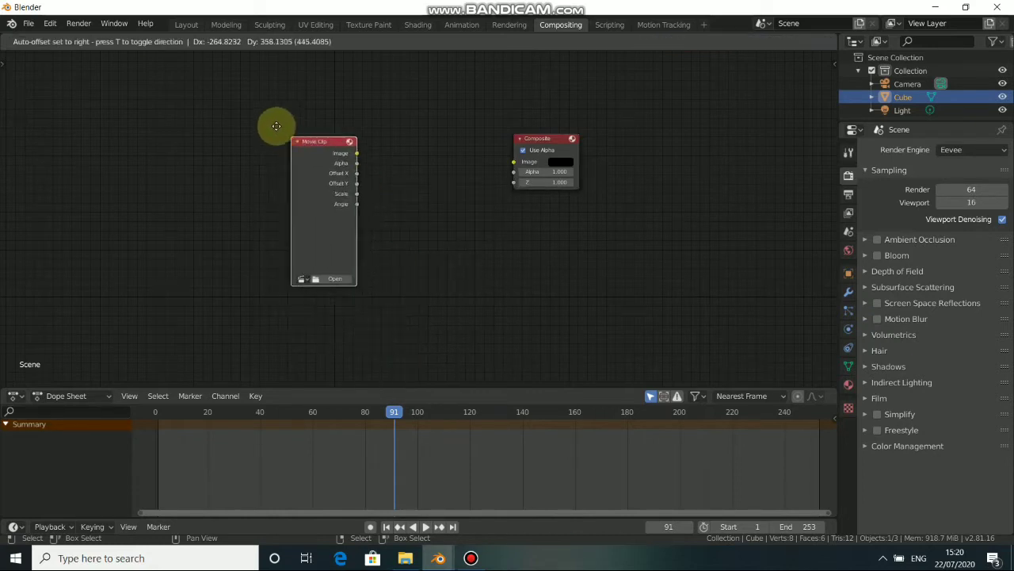
pyautogui.click(242, 145)
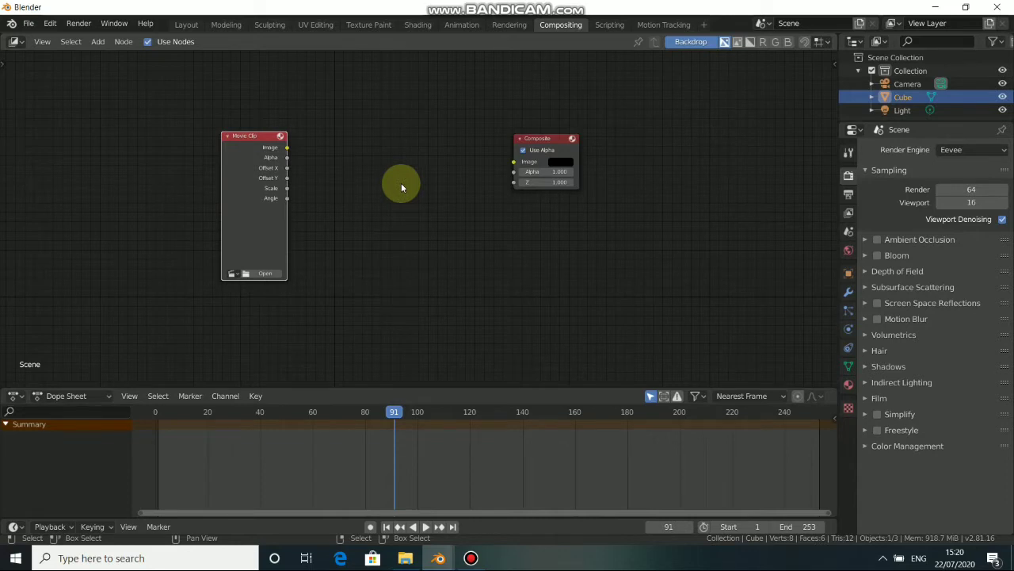
# Add a Reroute between the two nodes and connect it to the Composite node's Image input
pyautogui.hotkey('shift', 'a')
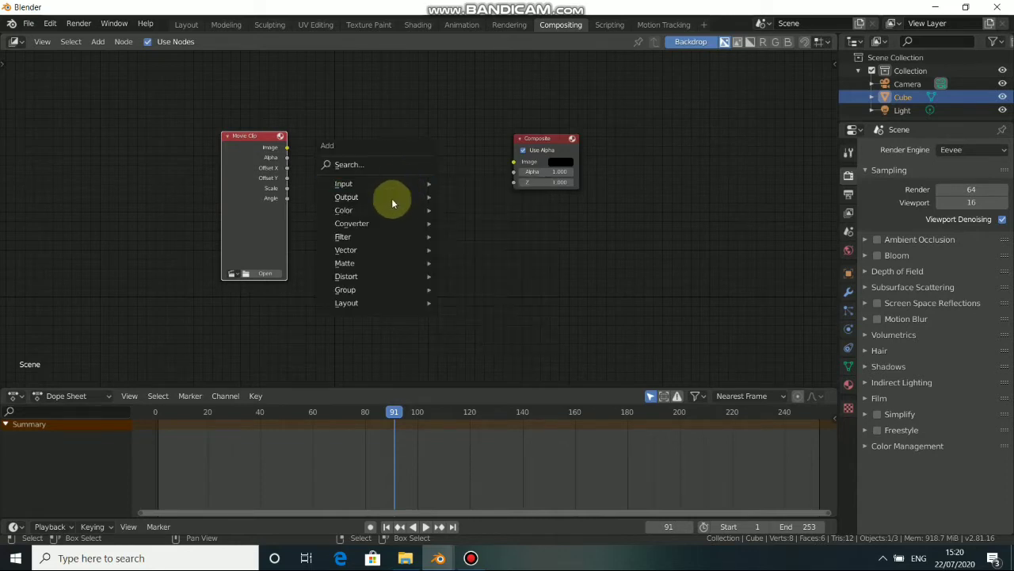
pyautogui.moveTo(362, 302)
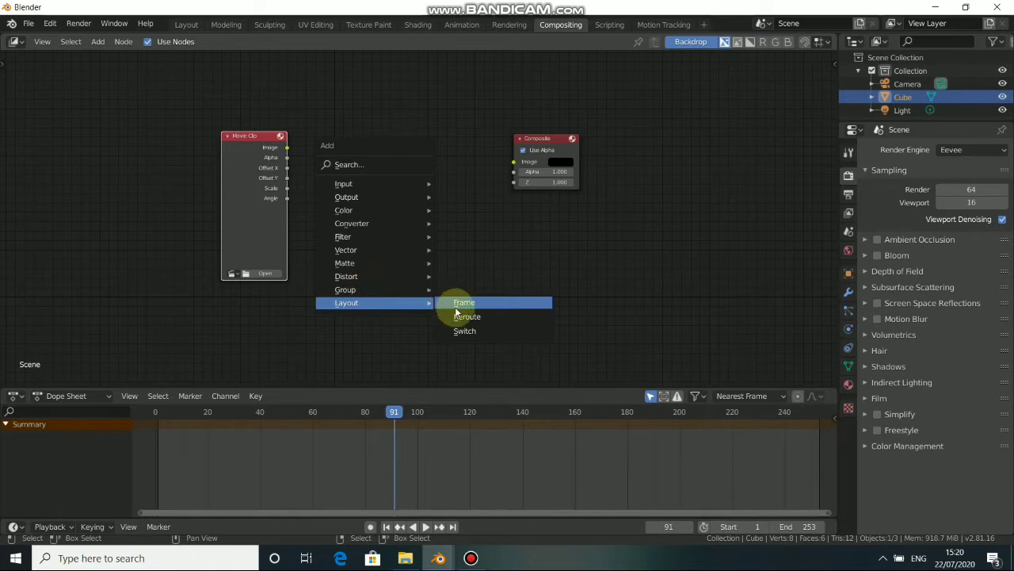
pyautogui.click(468, 316)
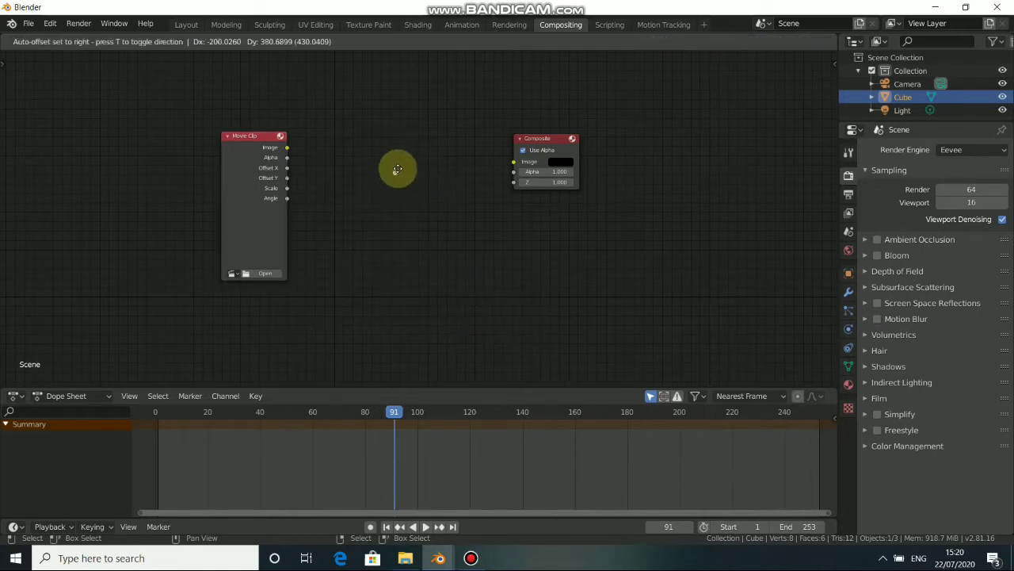
pyautogui.click(401, 171)
pyautogui.moveTo(402, 166); pyautogui.dragTo(513, 161)
pyautogui.click(401, 170)
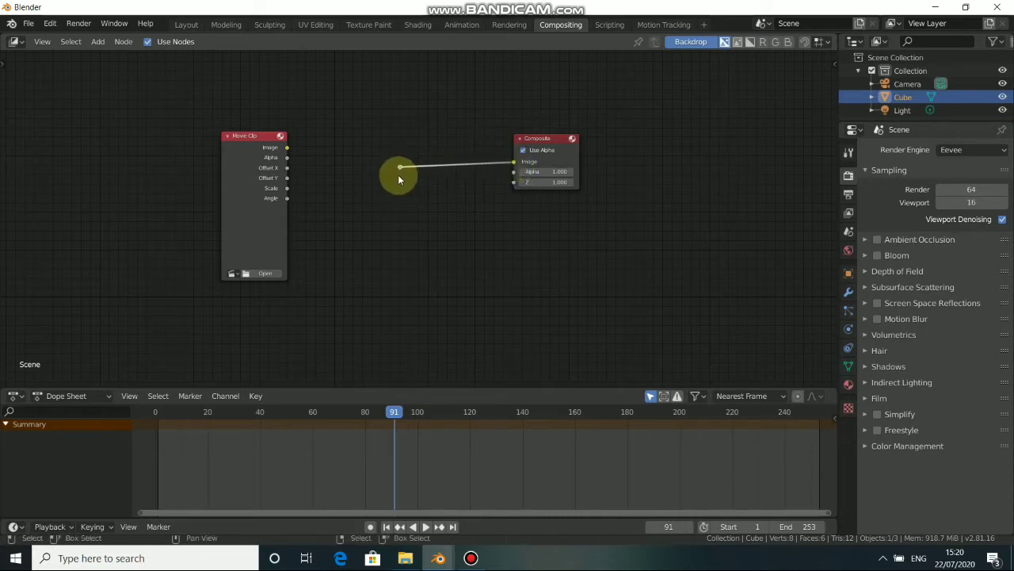
# Add a Viewer node below the Composite node and connect the reroute to its Image input
pyautogui.hotkey('shift', 'a')
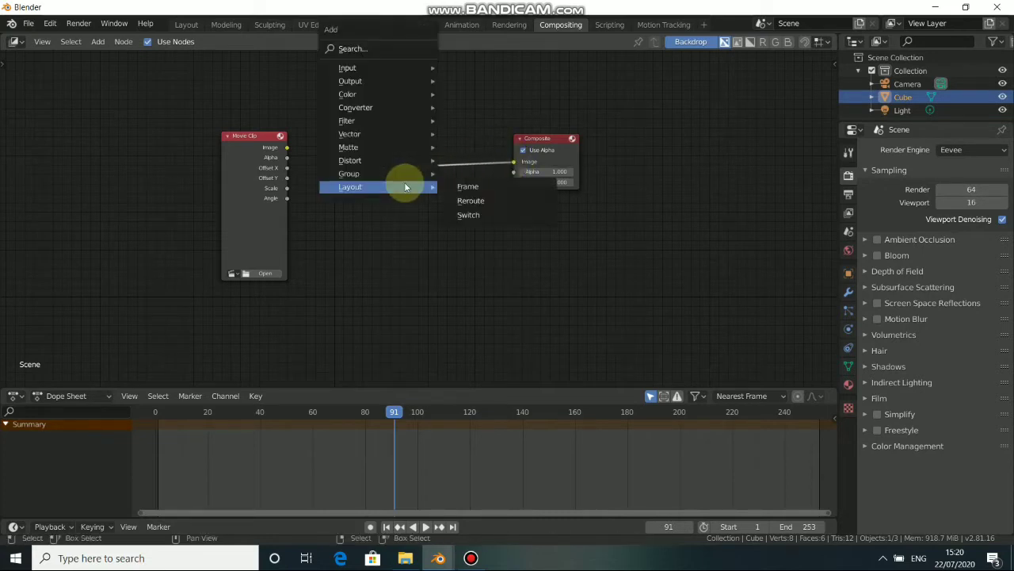
pyautogui.moveTo(388, 84)
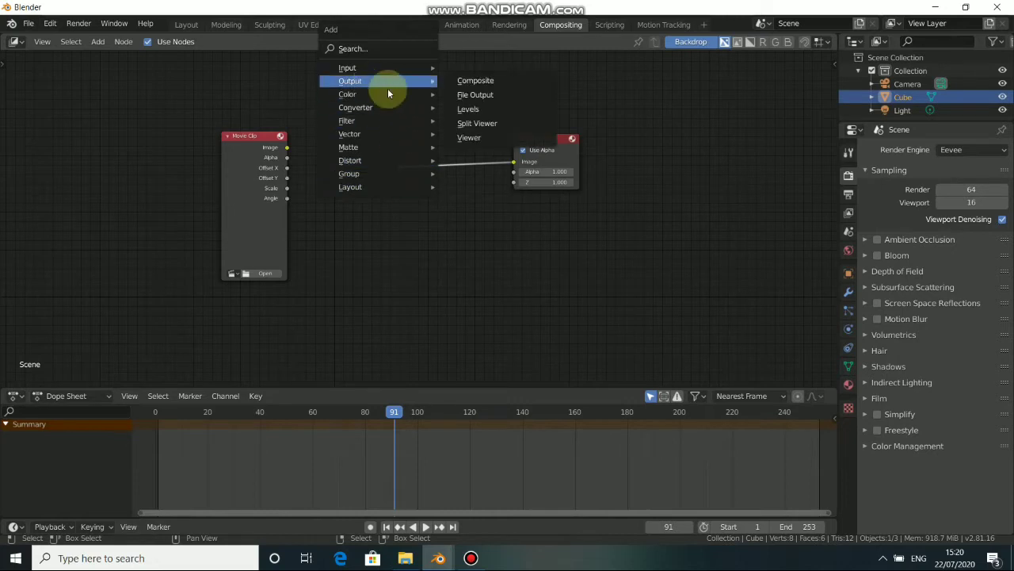
pyautogui.click(463, 139)
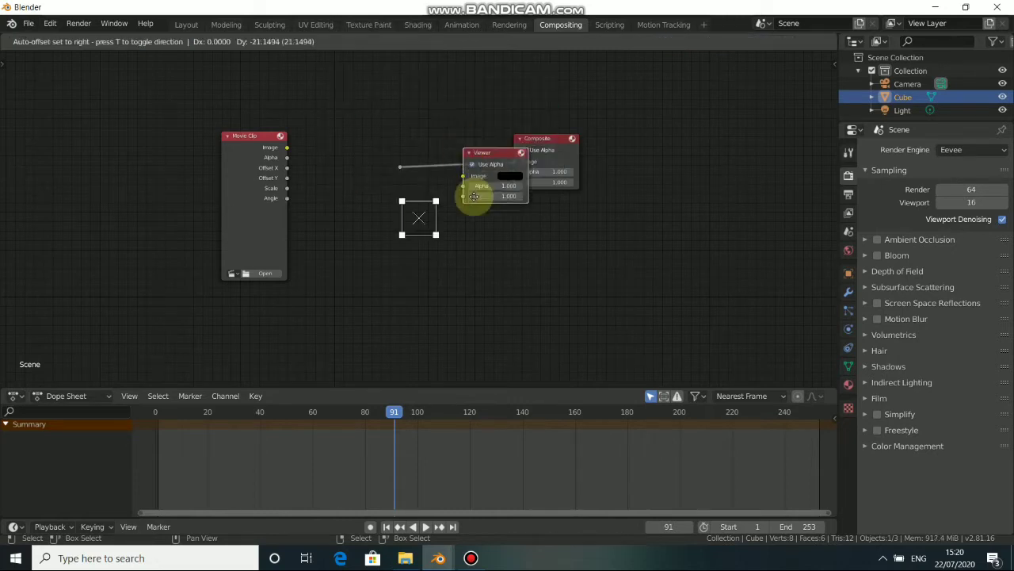
pyautogui.click(524, 222)
pyautogui.moveTo(401, 169); pyautogui.dragTo(523, 230)
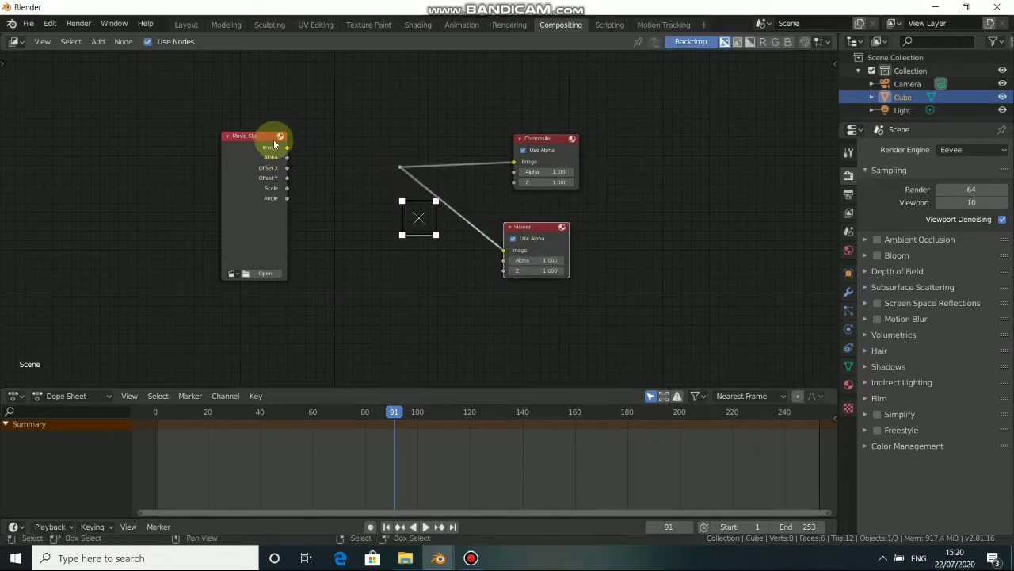
# Connect the Movie Clip node's Image output to the reroute and load the existing video clip into the node
pyautogui.moveTo(286, 148); pyautogui.dragTo(415, 204)
pyautogui.moveTo(250, 191); pyautogui.dragTo(252, 220)
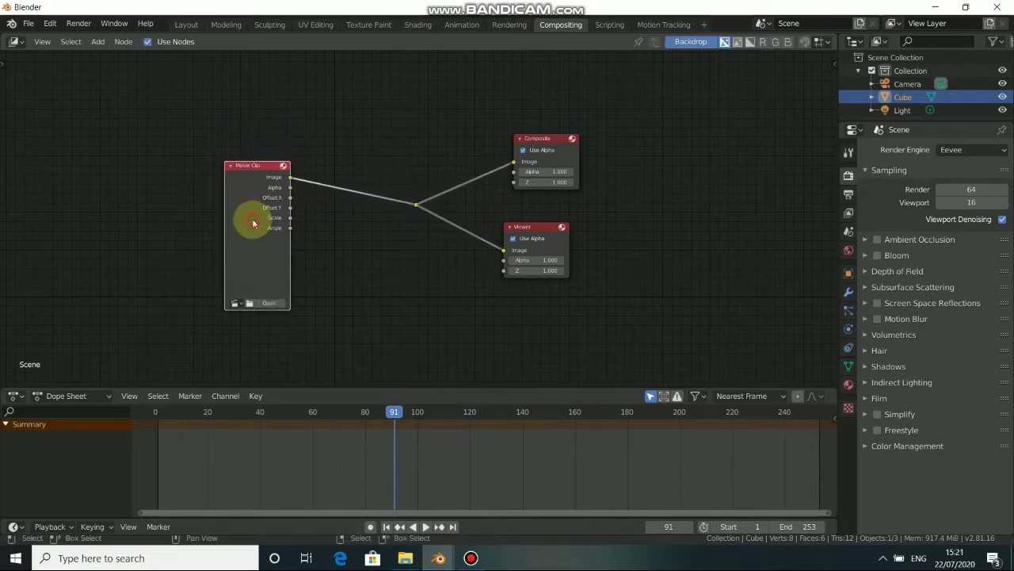
pyautogui.click(234, 303)
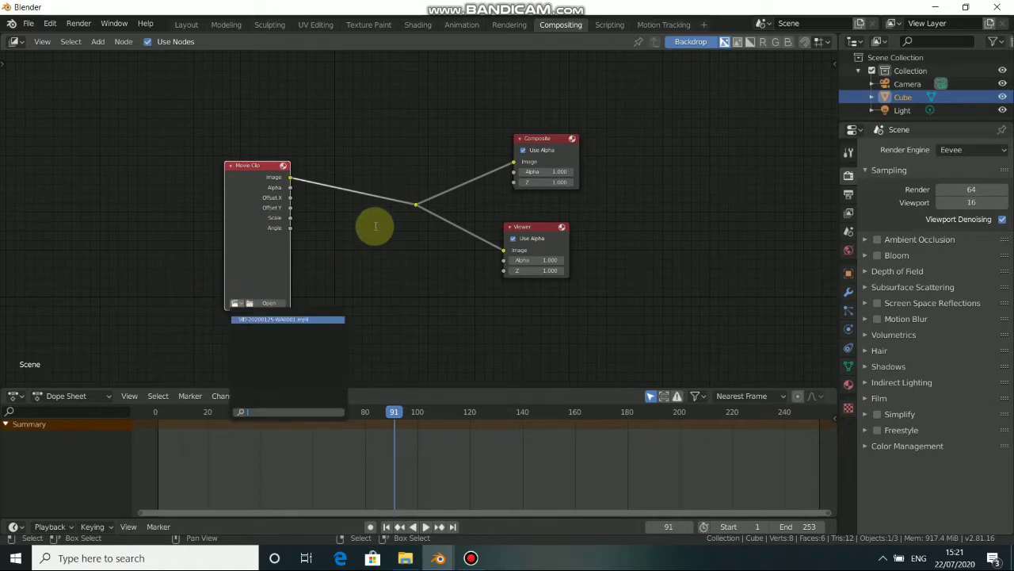
pyautogui.click(304, 320)
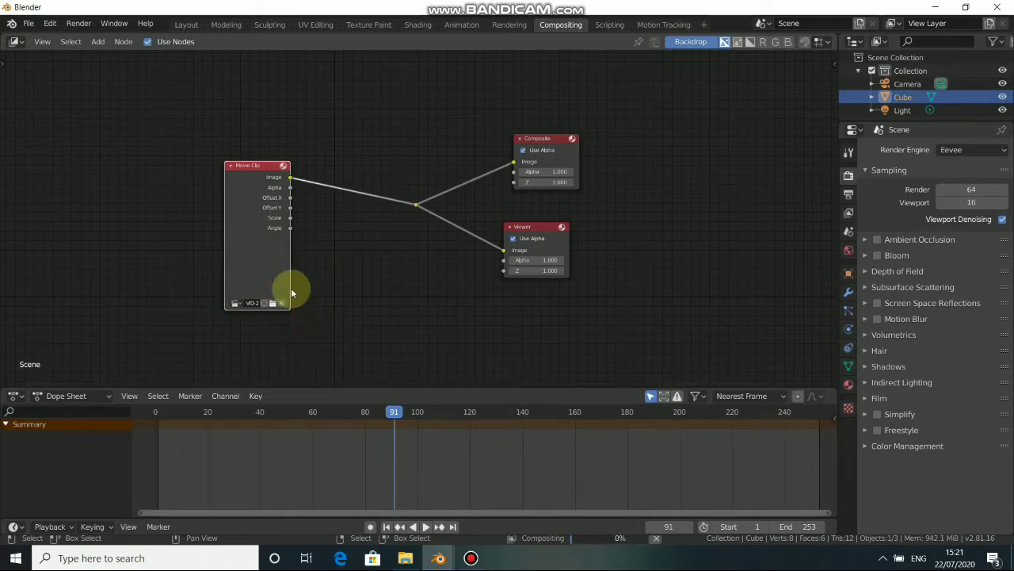
pyautogui.moveTo(252, 262); pyautogui.dragTo(241, 282)
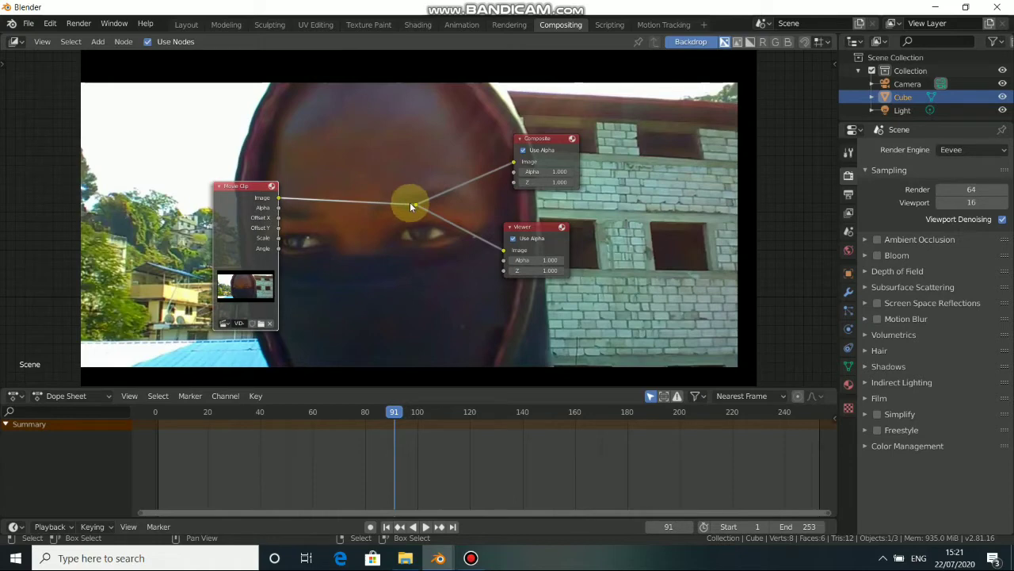
# Shrink the backdrop image and move the Movie Clip node farther left of the reroute
pyautogui.scroll(-1, 352, 268)
pyautogui.moveTo(352, 268); pyautogui.dragTo(417, 296, button='middle')
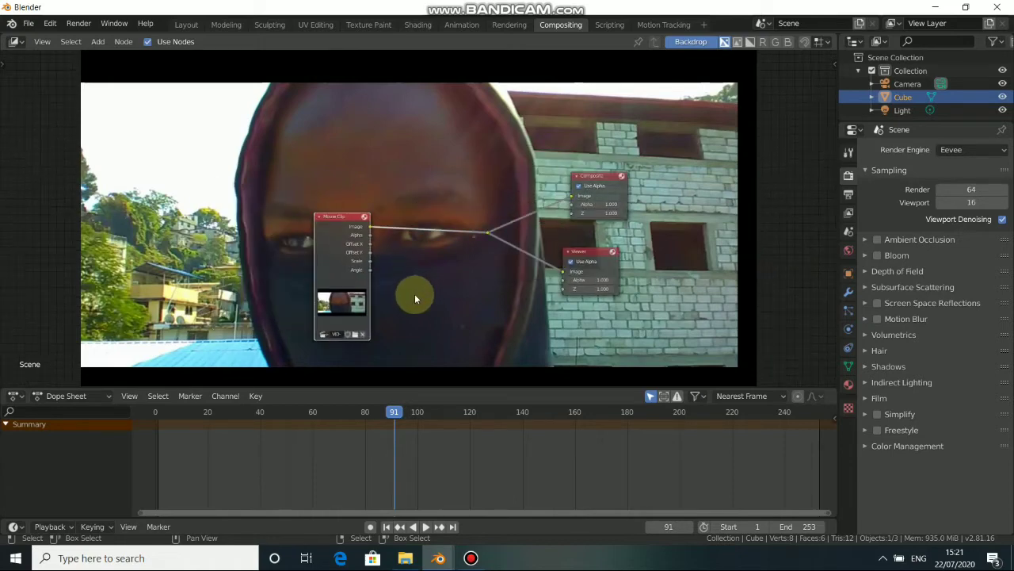
pyautogui.press('v')
pyautogui.press('v')
pyautogui.moveTo(331, 237); pyautogui.dragTo(248, 242)
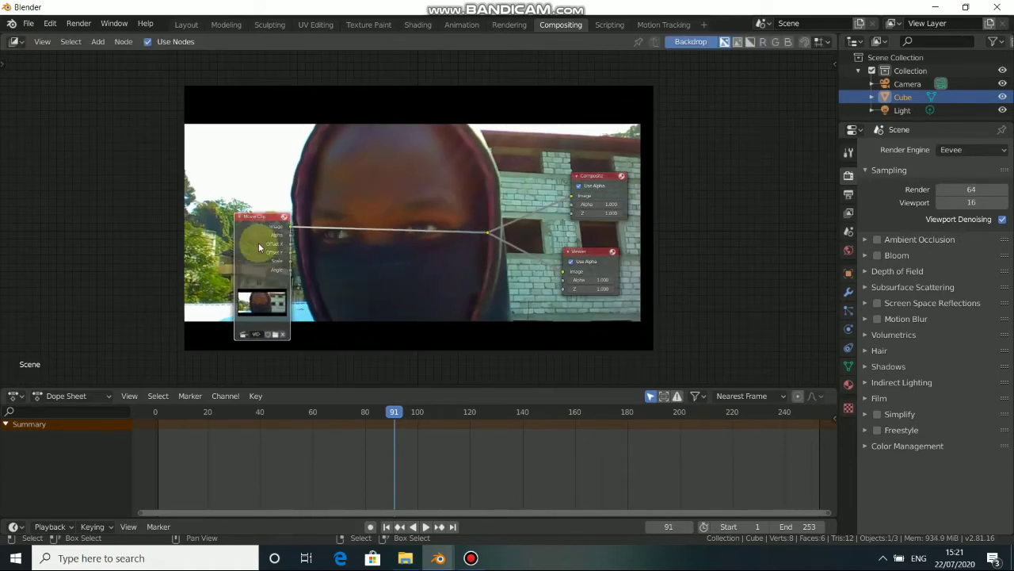
# Add a Scale distort node onto the link between the Movie Clip node and the reroute
pyautogui.click(374, 271)
pyautogui.hotkey('shift', 'a')
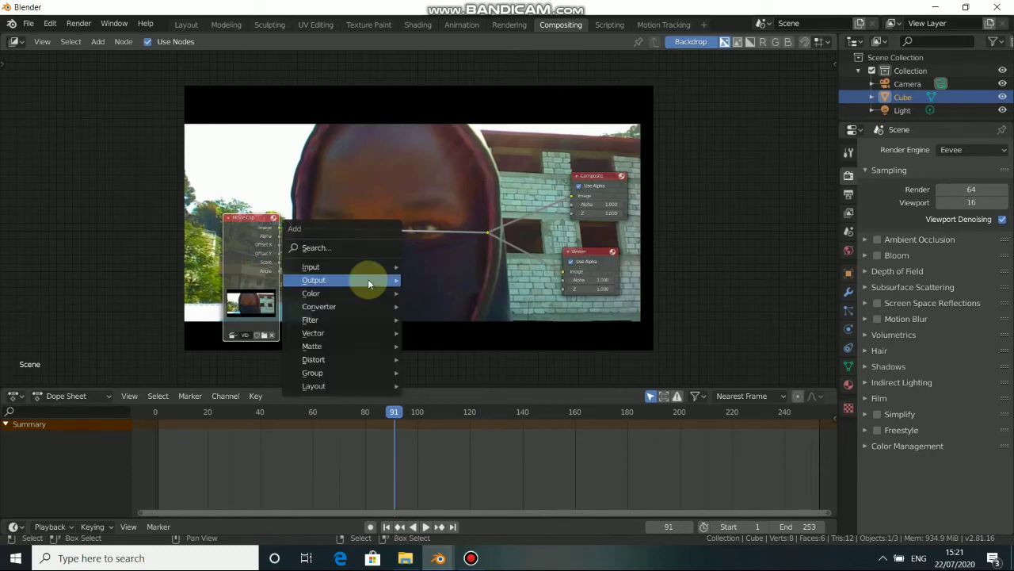
pyautogui.moveTo(334, 350)
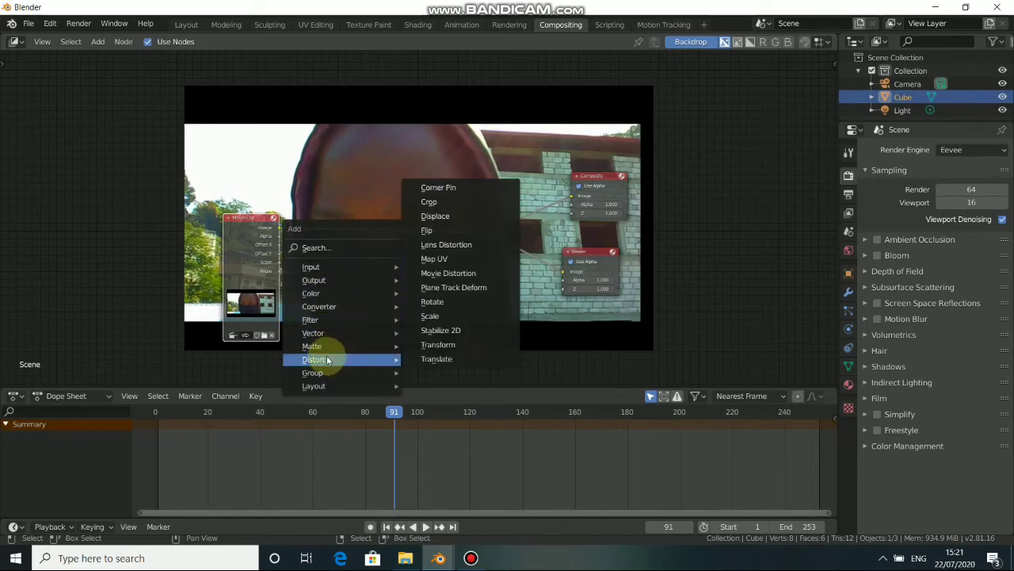
pyautogui.click(430, 315)
pyautogui.click(371, 255)
# Set the Scale node's space to Render Size and shift the node slightly down and left
pyautogui.scroll(2, 380, 263)
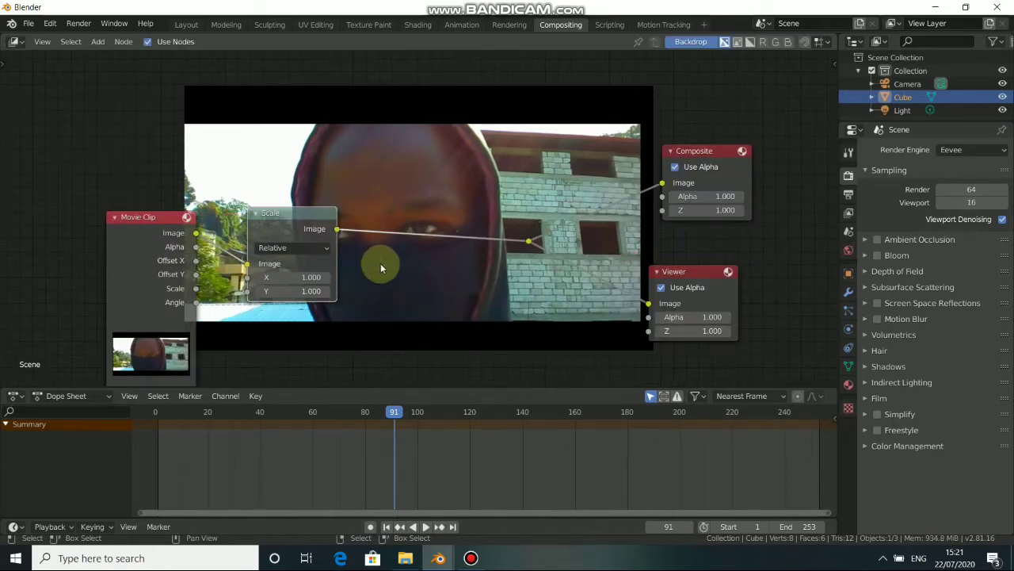
pyautogui.click(344, 233)
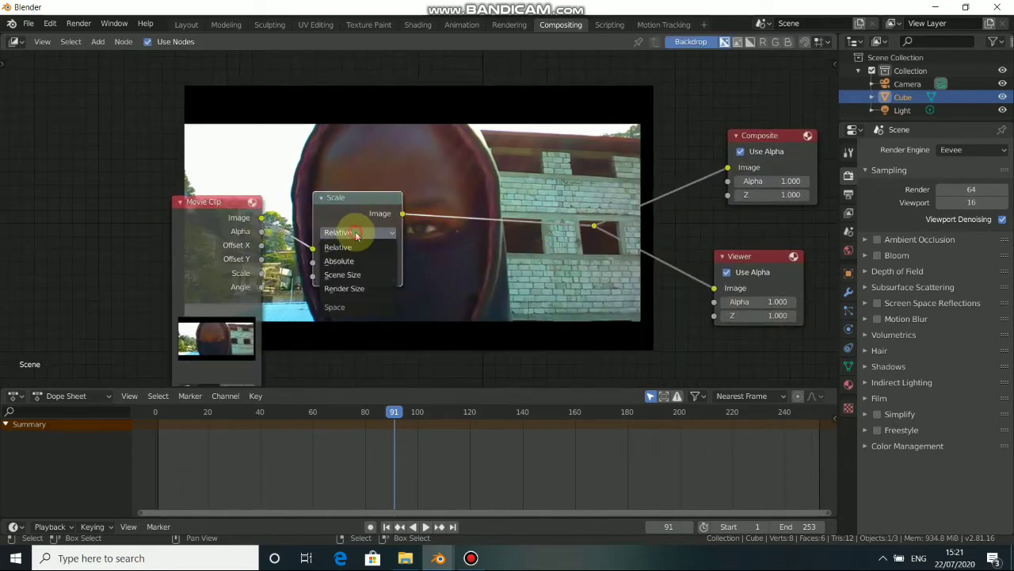
pyautogui.click(365, 289)
pyautogui.moveTo(360, 213); pyautogui.dragTo(345, 231)
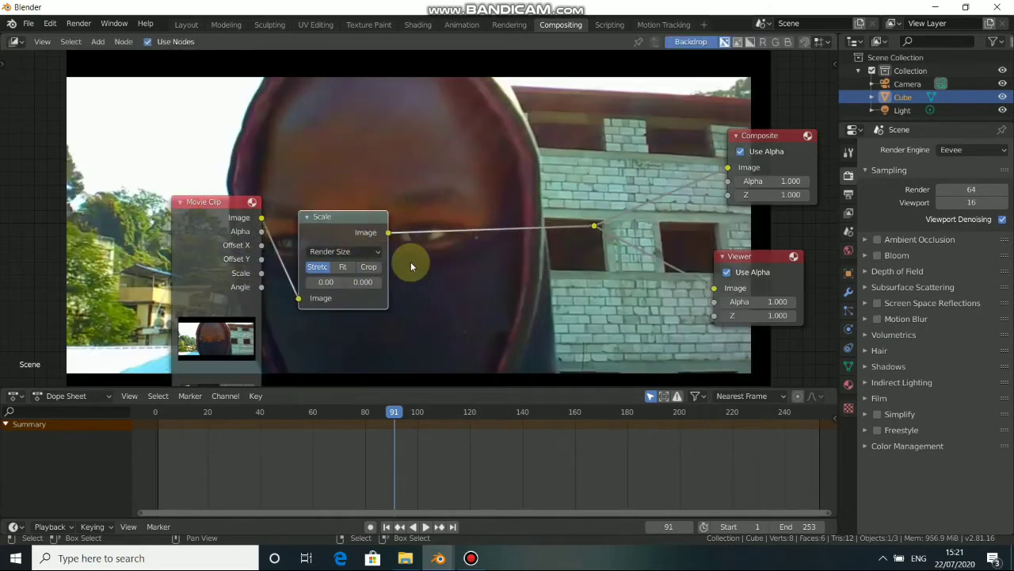
# Shrink the backdrop and spread the nodes out, with Movie Clip and Scale farther left and the reroute closer to the outputs
pyautogui.press('v')
pyautogui.press('v')
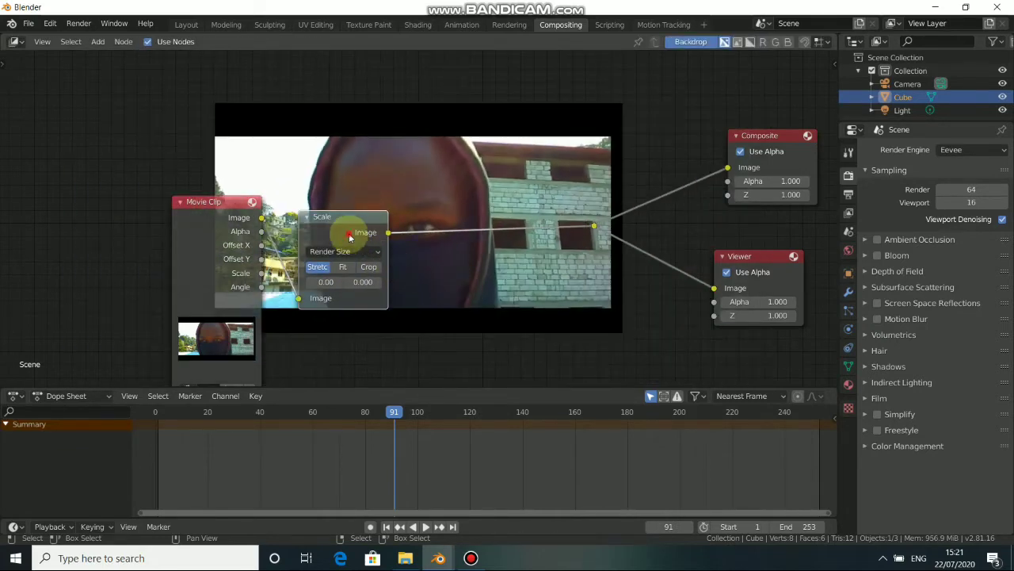
pyautogui.moveTo(211, 230); pyautogui.dragTo(111, 170)
pyautogui.moveTo(351, 212); pyautogui.dragTo(323, 243)
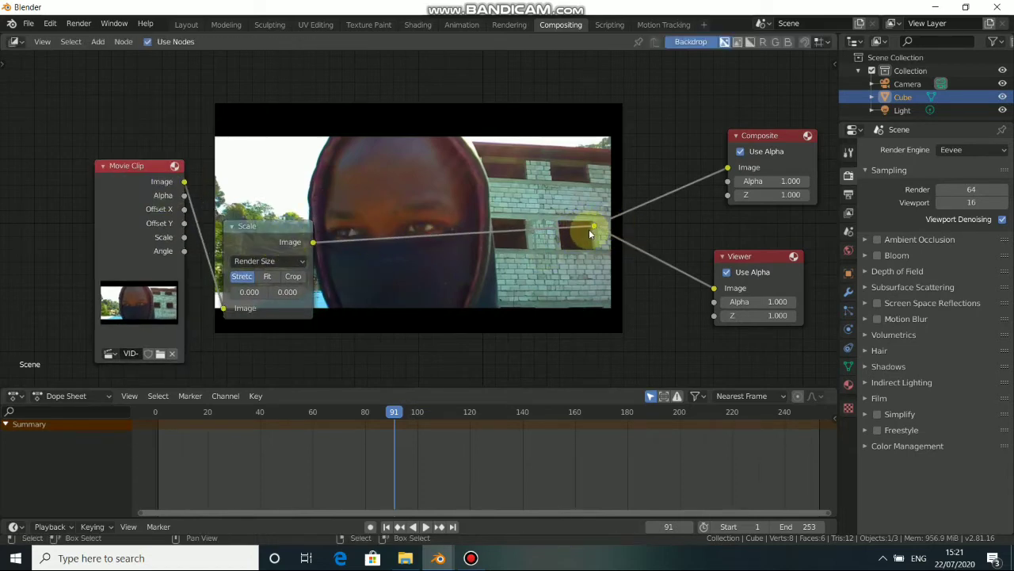
pyautogui.moveTo(594, 226); pyautogui.dragTo(650, 254)
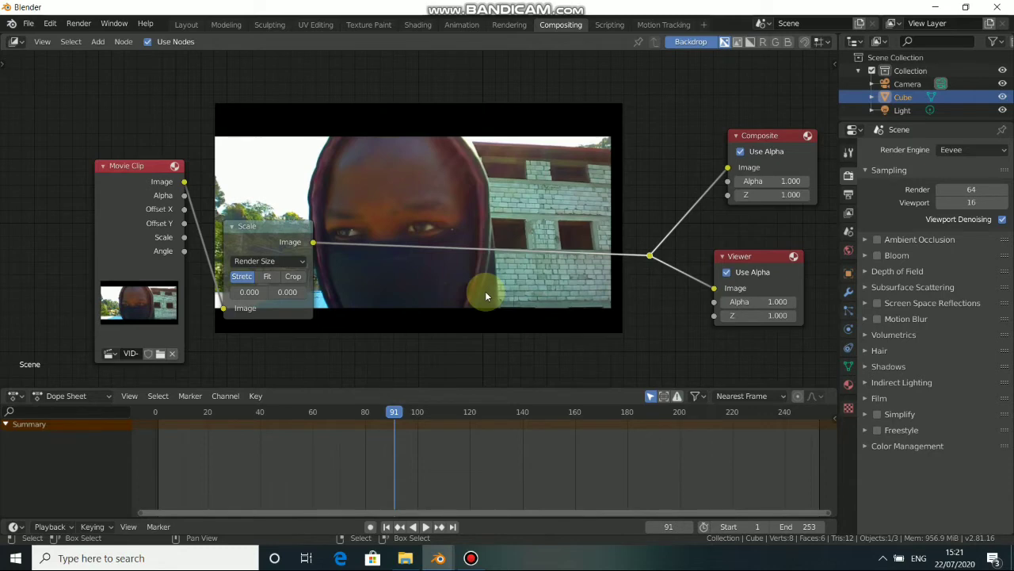
# Insert a Mix color node between the Scale node and the reroute, feeding the scaled image into both of its Image inputs
pyautogui.click(271, 242)
pyautogui.moveTo(271, 242)
pyautogui.mouseDown()
pyautogui.moveTo(262, 238)
pyautogui.moveTo(263, 248)
pyautogui.mouseUp()
pyautogui.hotkey('shift', 'a')
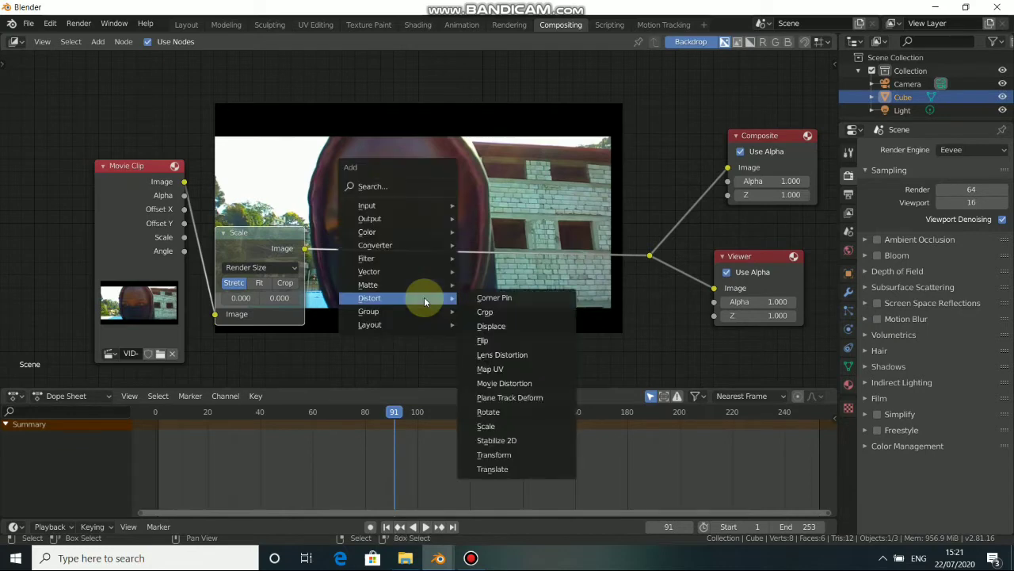
pyautogui.moveTo(378, 245)
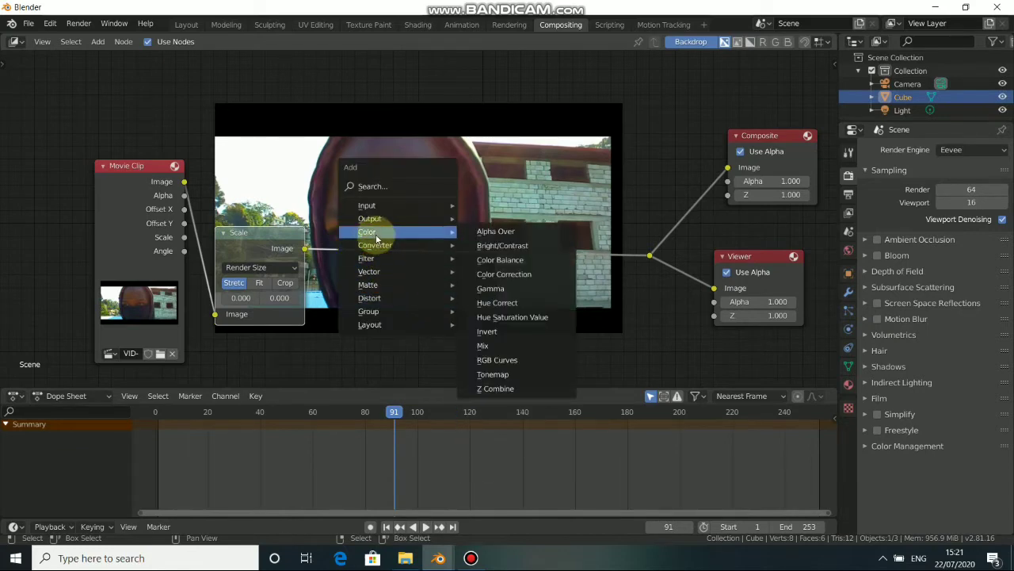
pyautogui.click(517, 354)
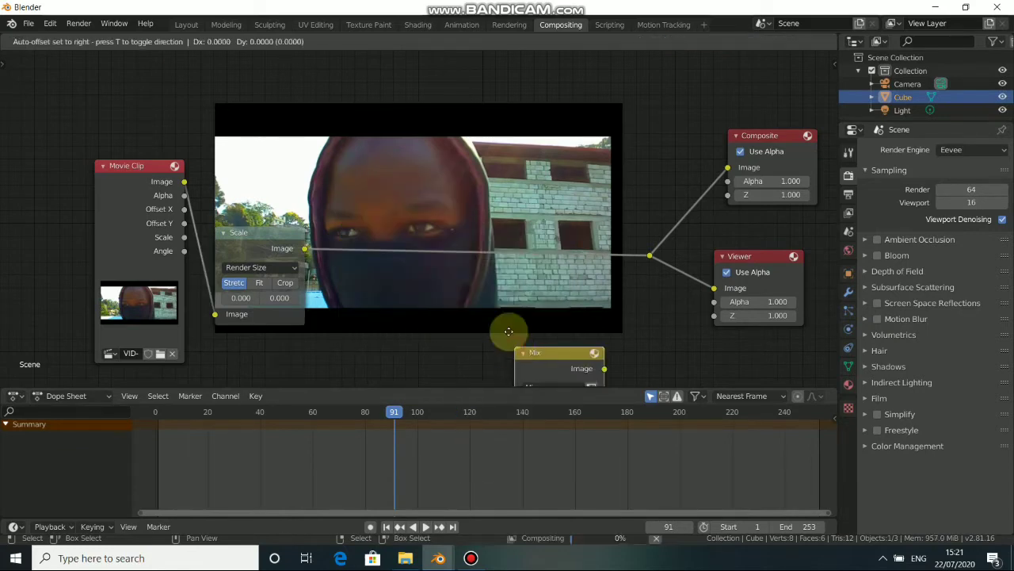
pyautogui.click(524, 260)
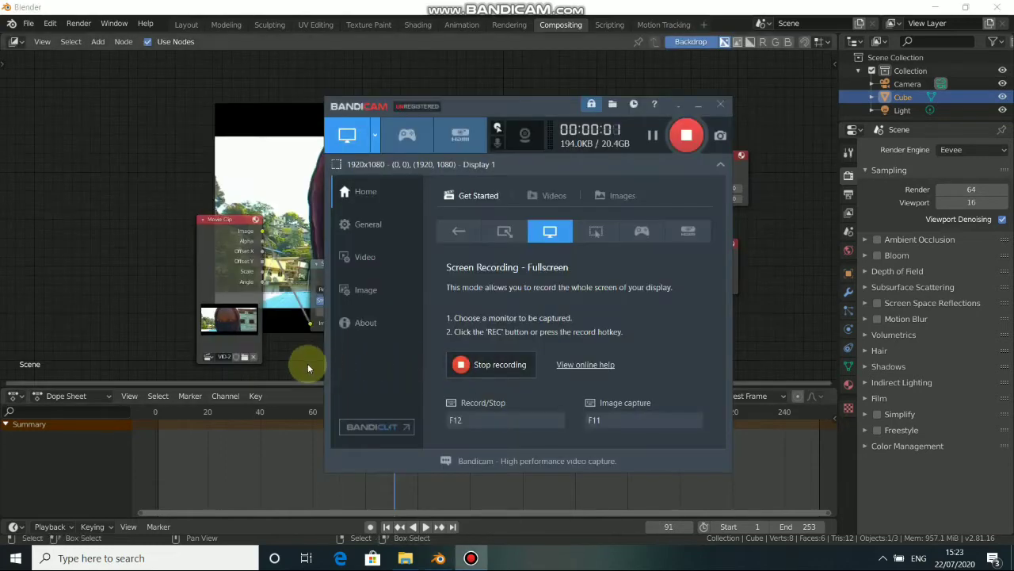
pyautogui.click(307, 363)
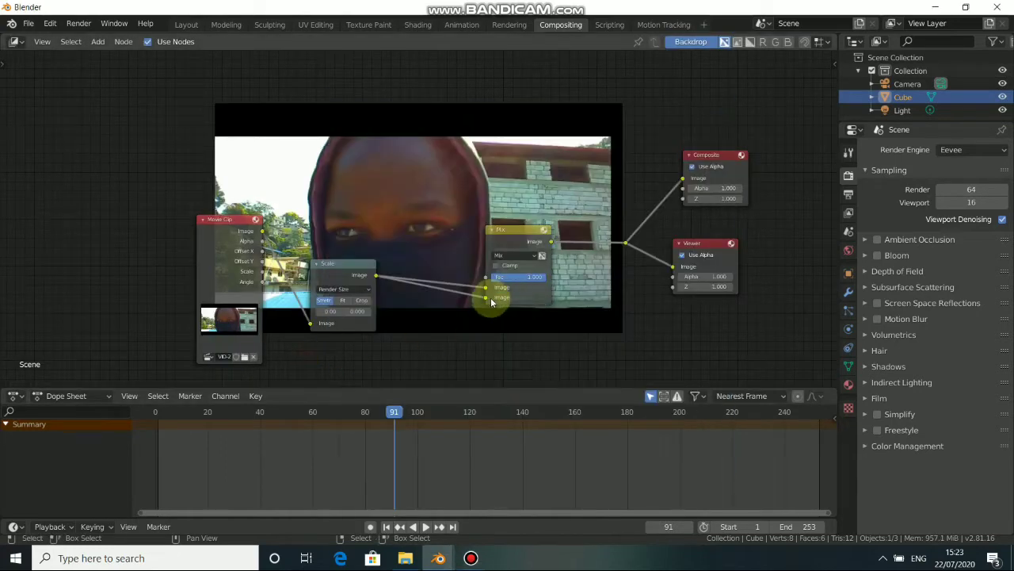
pyautogui.moveTo(488, 297)
pyautogui.mouseDown()
pyautogui.moveTo(406, 302)
pyautogui.moveTo(359, 277)
pyautogui.moveTo(485, 297)
pyautogui.mouseUp()
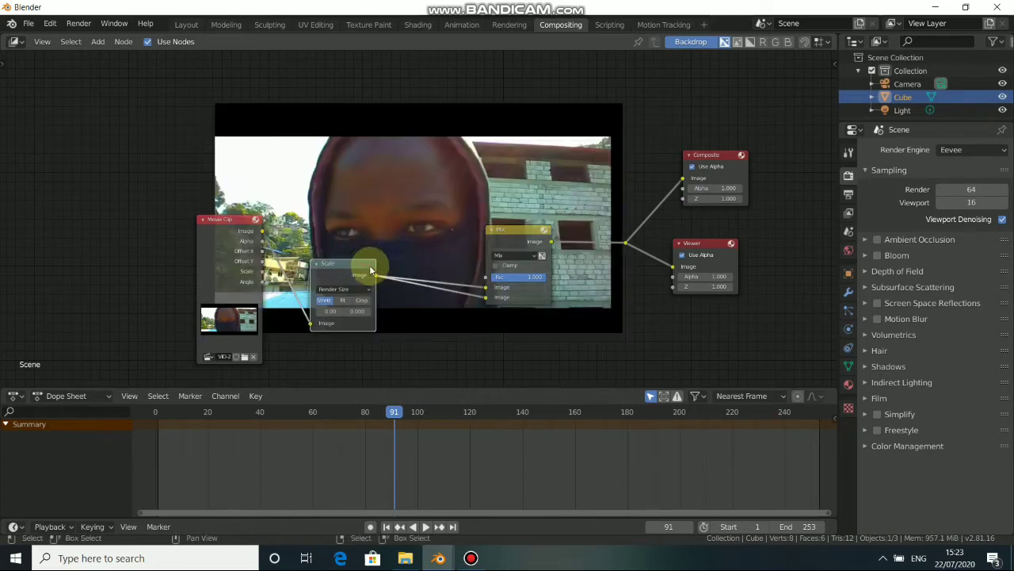
# Move the Scale and Movie Clip nodes farther left and down to free space above them
pyautogui.moveTo(362, 264); pyautogui.dragTo(351, 274)
pyautogui.moveTo(203, 241); pyautogui.dragTo(141, 264)
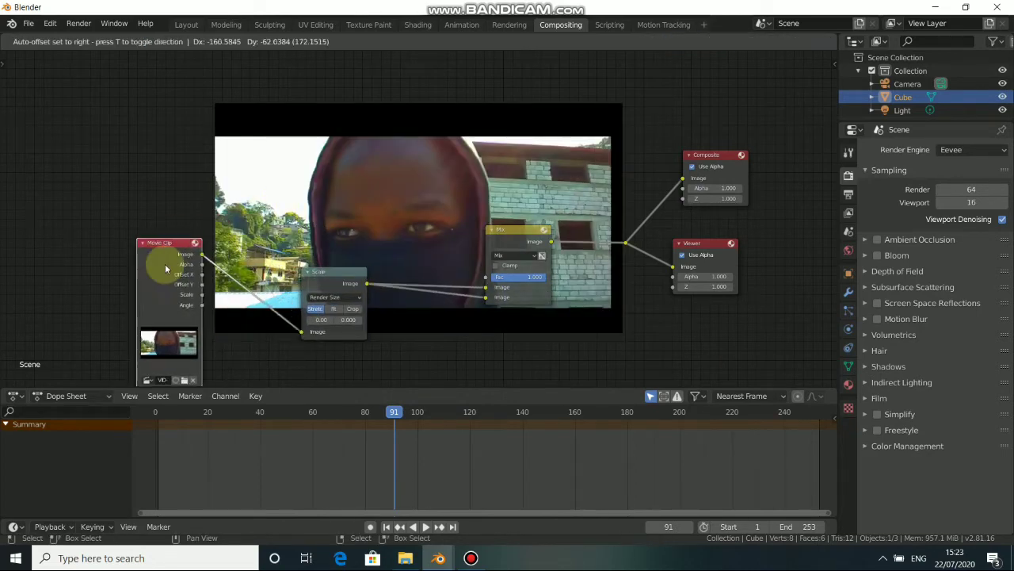
pyautogui.moveTo(389, 245); pyautogui.dragTo(449, 247, button='middle')
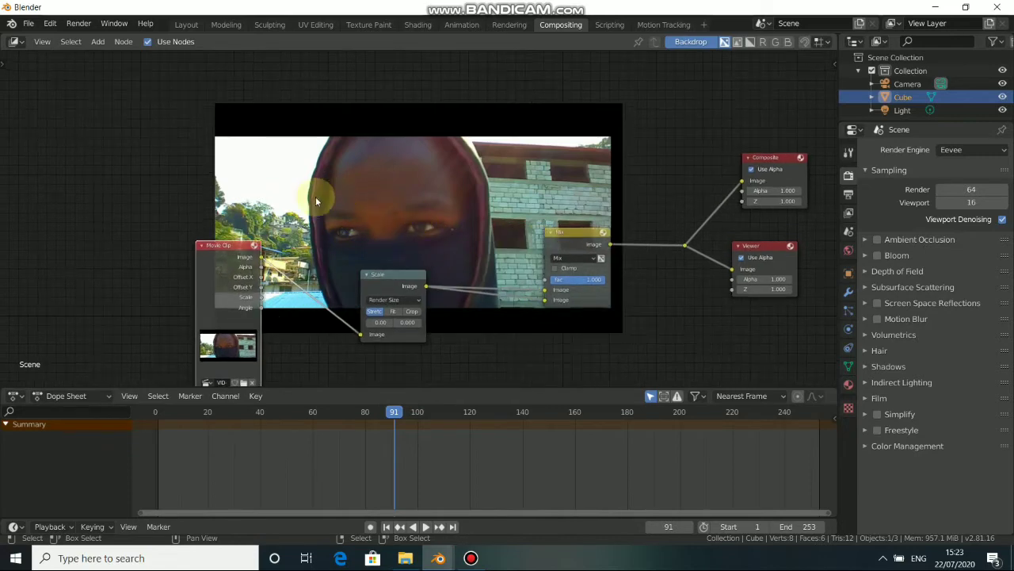
# Add a Mask input node above the Movie Clip node and place a duplicate of it directly underneath
pyautogui.hotkey('shift', 'a')
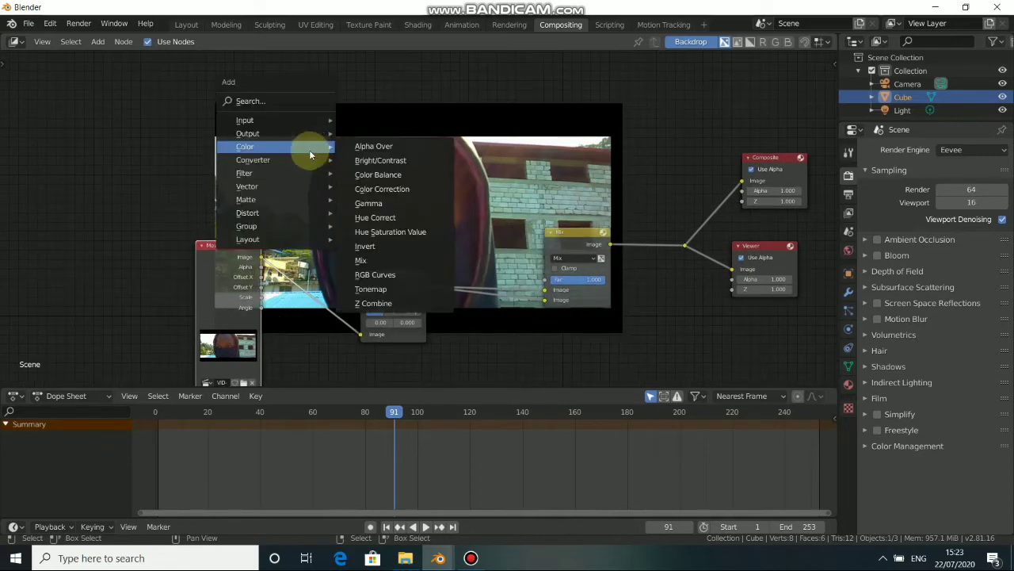
pyautogui.moveTo(266, 118)
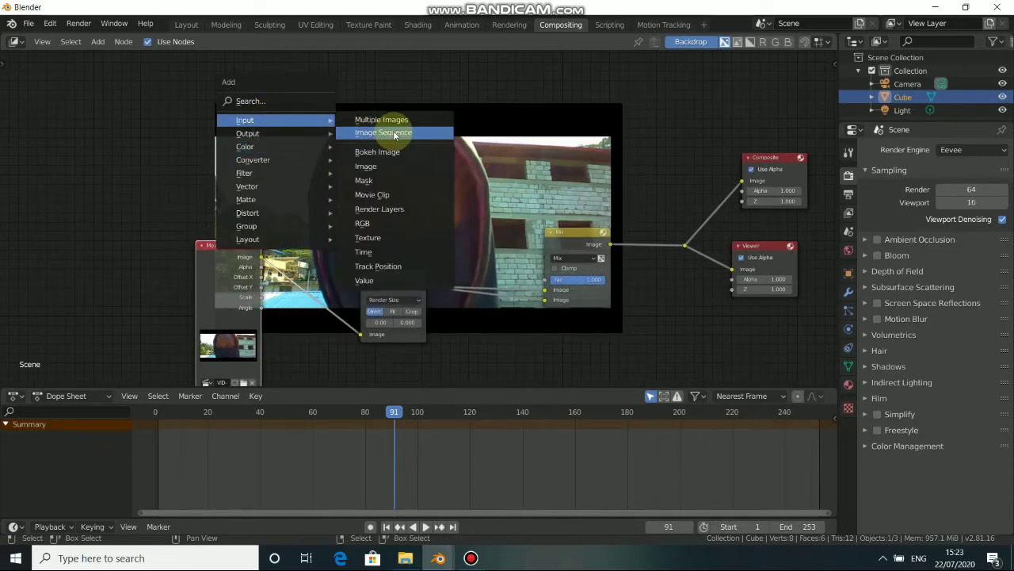
pyautogui.click(385, 180)
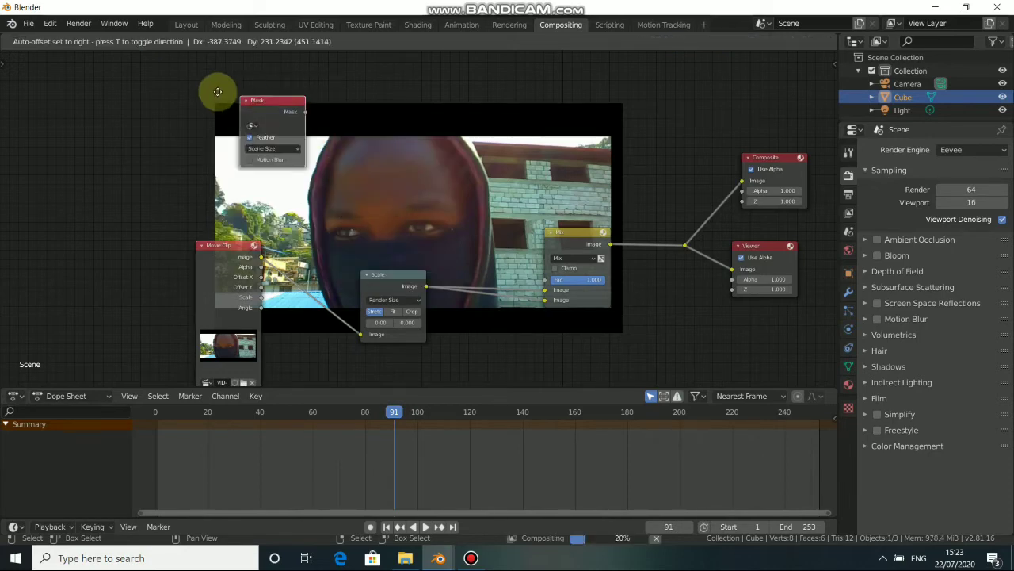
pyautogui.click(130, 73)
pyautogui.moveTo(176, 84)
pyautogui.mouseDown()
pyautogui.moveTo(182, 106)
pyautogui.moveTo(186, 87)
pyautogui.mouseUp()
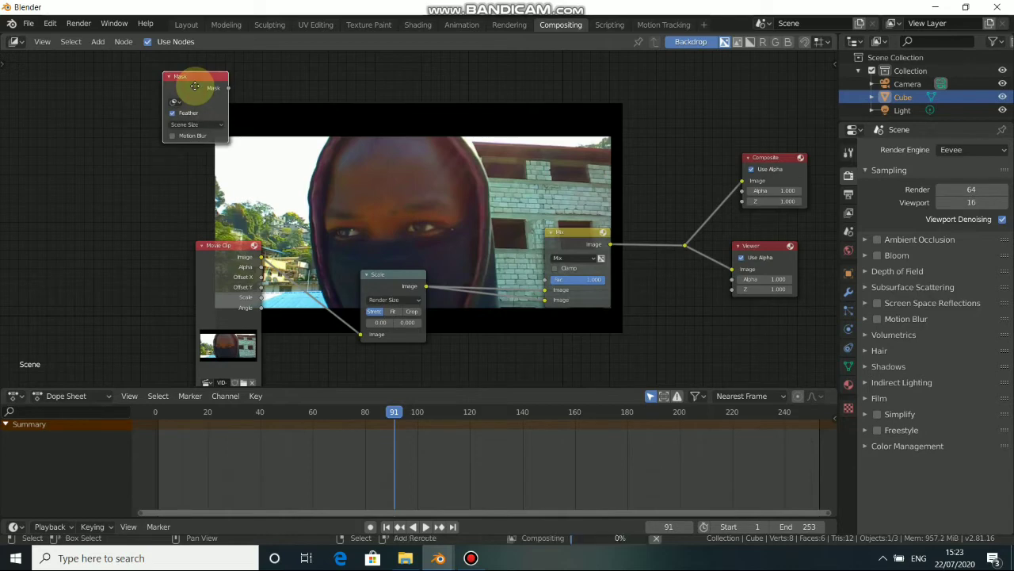
pyautogui.hotkey('shift', 'd')
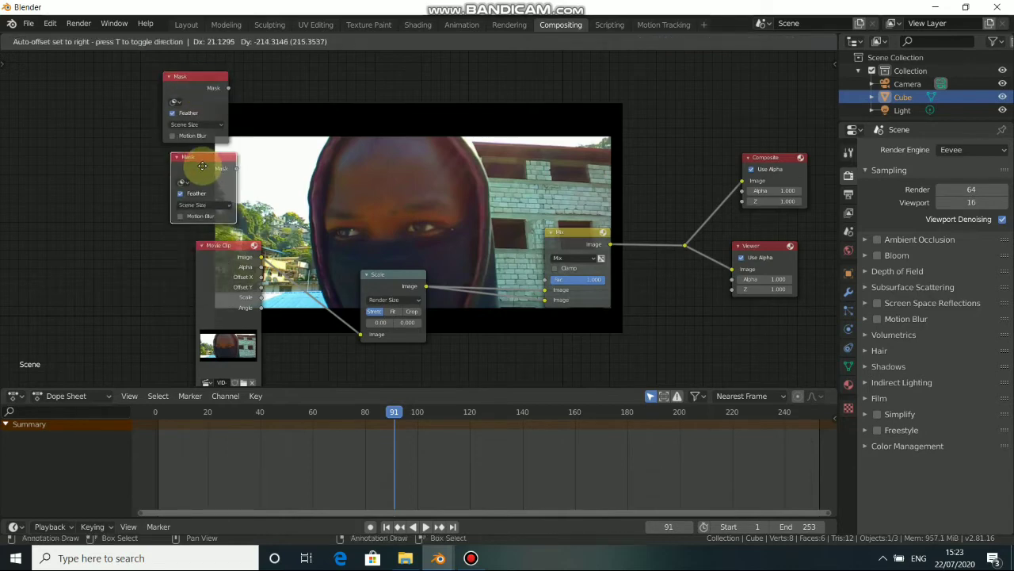
pyautogui.click(199, 163)
# Duplicate the Mix node beside the Mask nodes and set the blending mode of both Mix nodes to Add
pyautogui.moveTo(574, 251); pyautogui.dragTo(554, 243)
pyautogui.press('g')
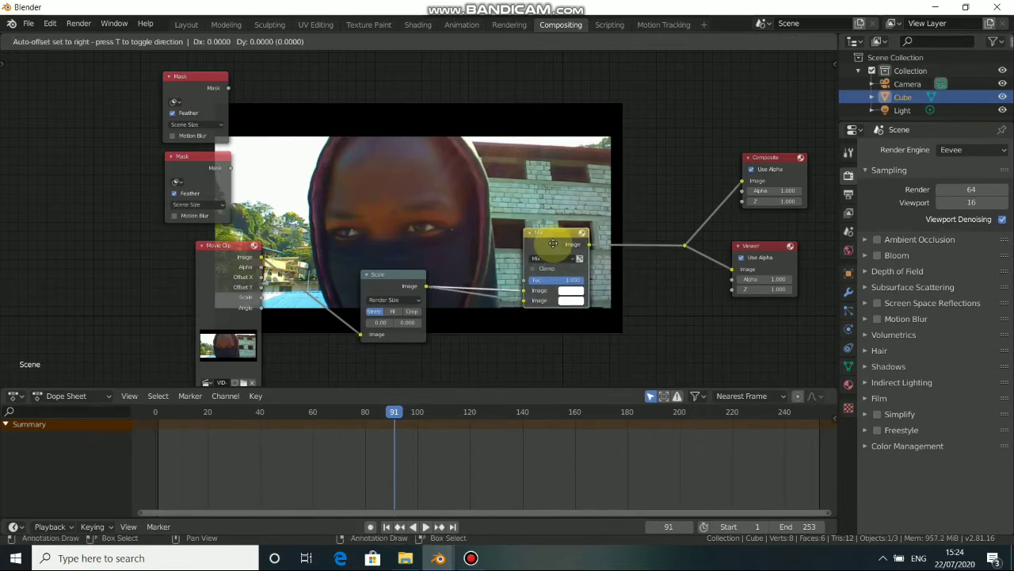
pyautogui.click(320, 112)
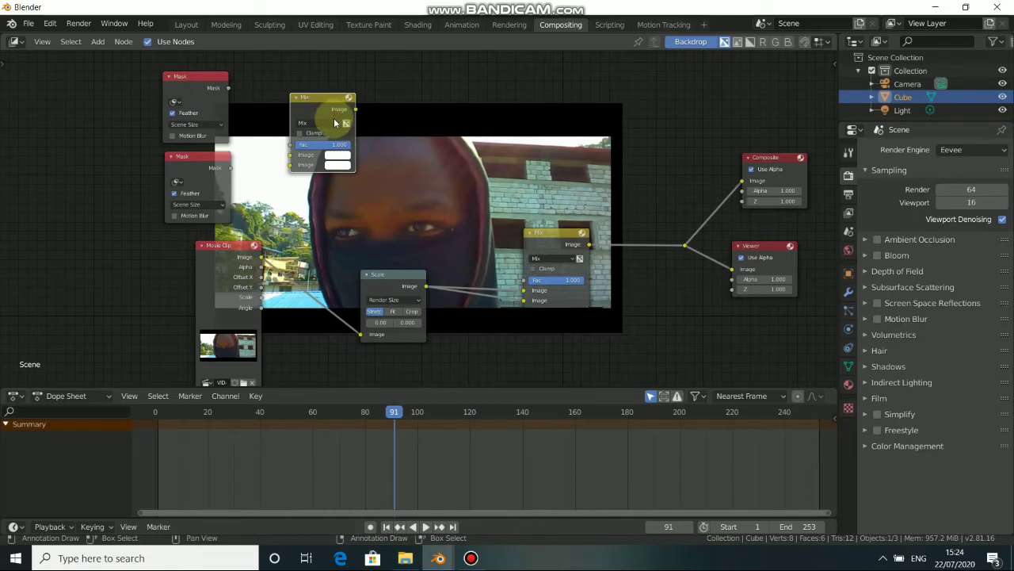
pyautogui.click(334, 122)
pyautogui.click(322, 219)
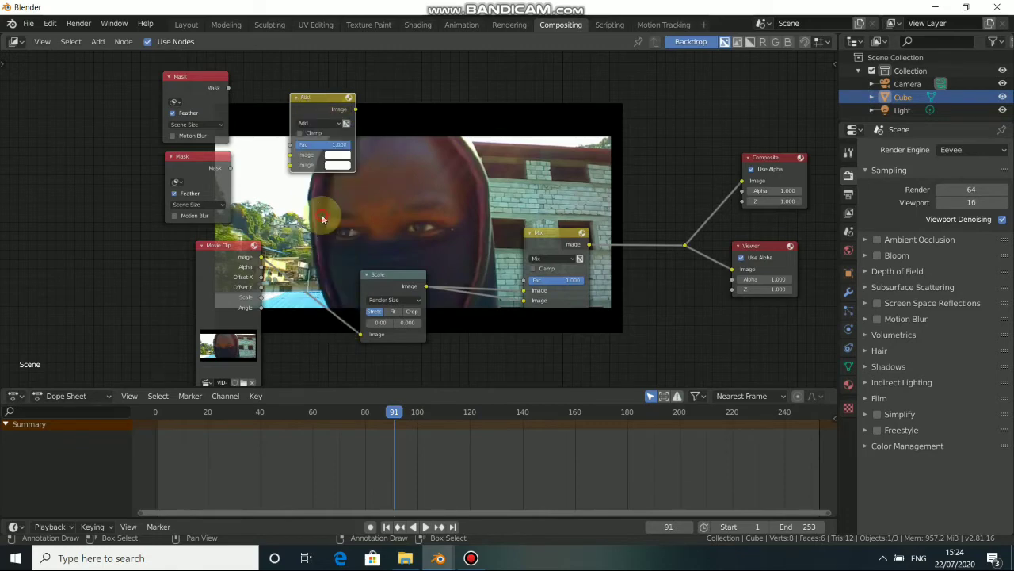
pyautogui.click(563, 260)
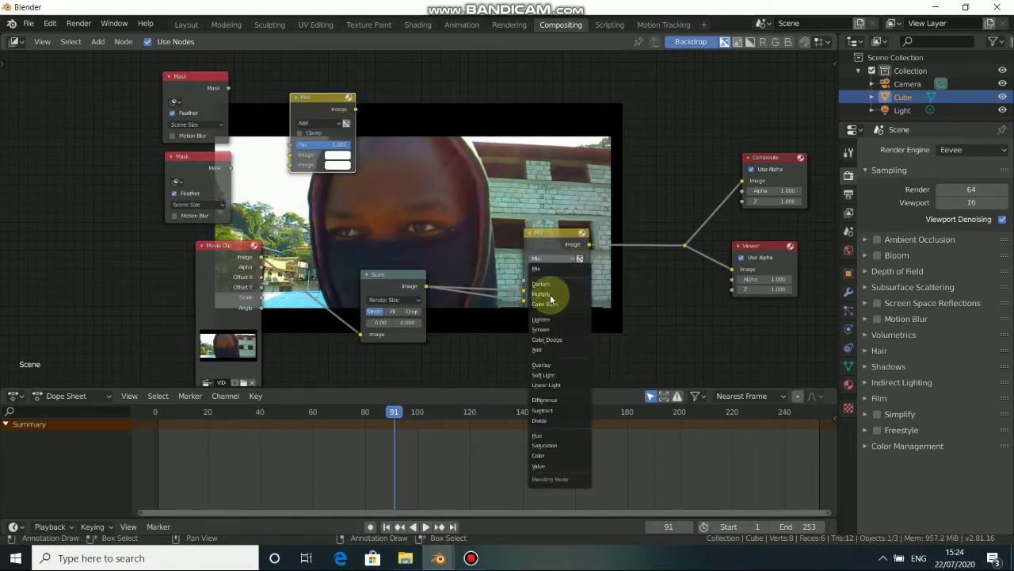
pyautogui.click(549, 350)
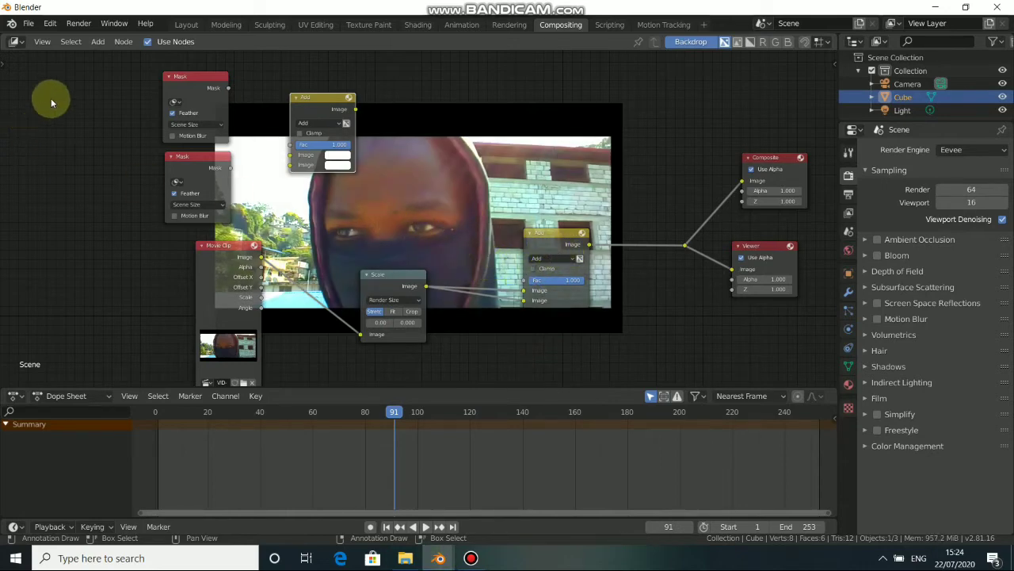
# Connect the two Mask nodes to the upper Add node's Image inputs and assign them Mask and Mask.001
pyautogui.moveTo(228, 88); pyautogui.dragTo(291, 157)
pyautogui.moveTo(230, 168); pyautogui.dragTo(291, 164)
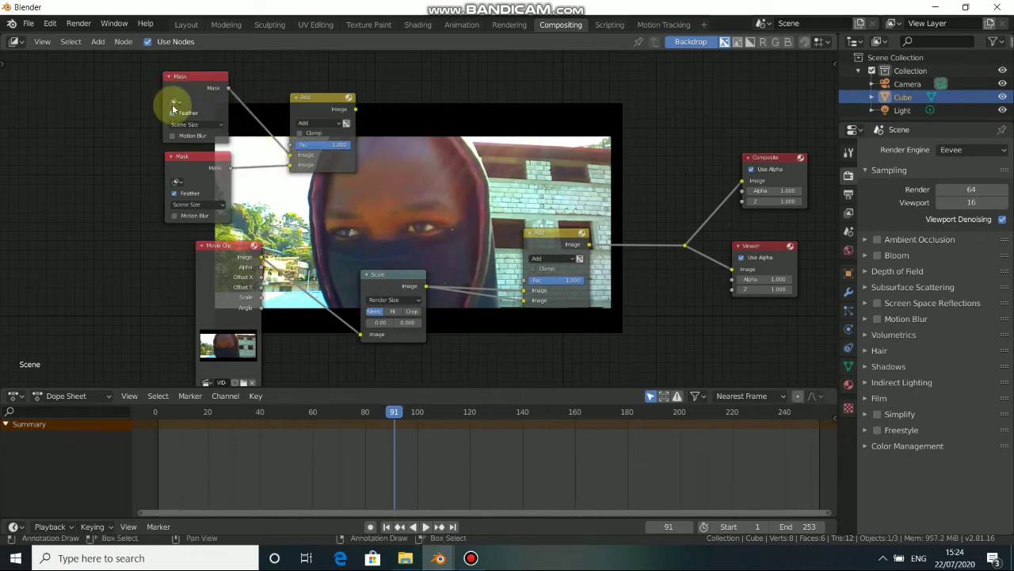
pyautogui.click(172, 104)
pyautogui.click(189, 111)
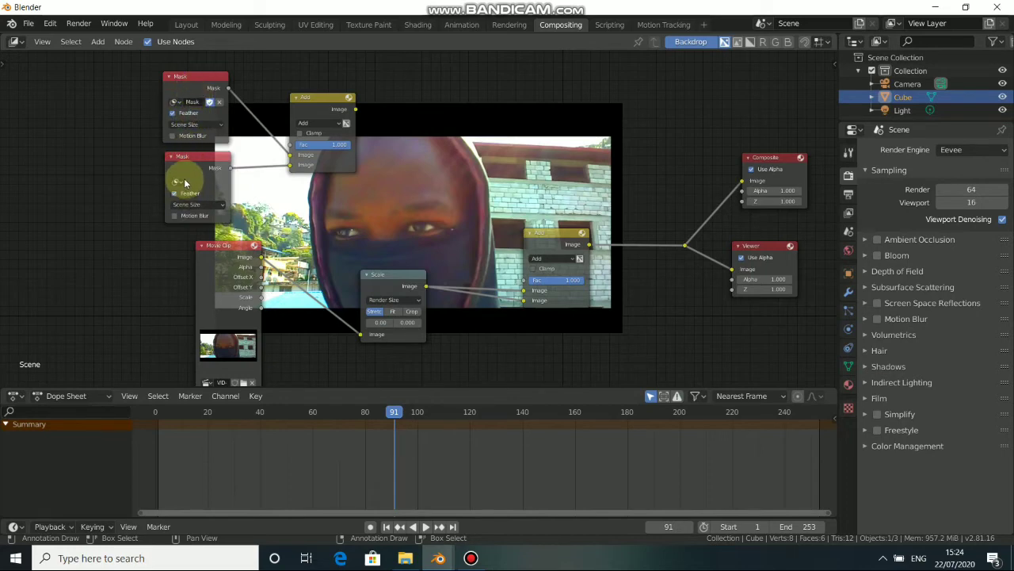
pyautogui.click(183, 183)
pyautogui.click(195, 208)
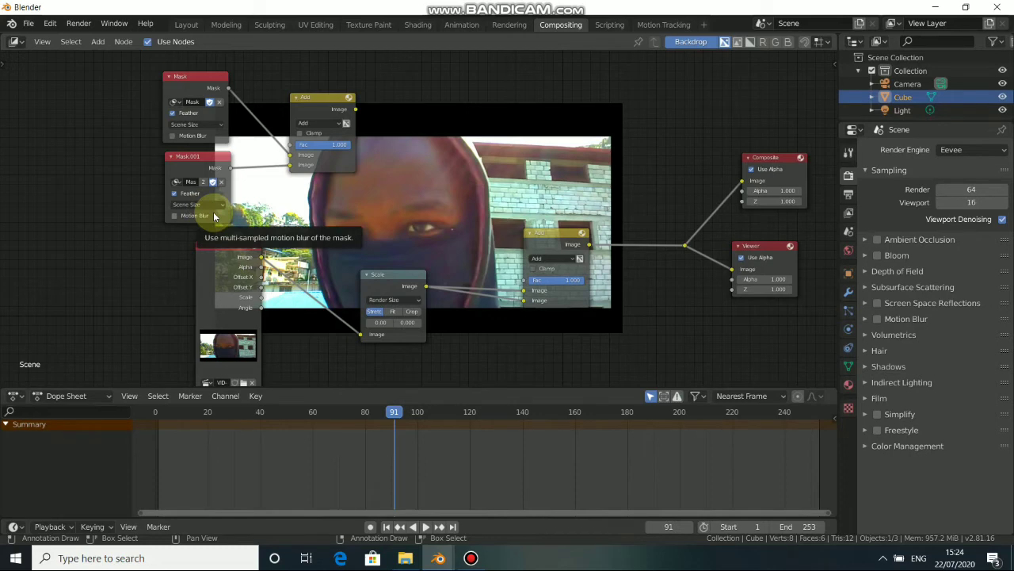
# Preview the upper Add node's combined masks in the Viewer and return the Viewer to the footage output
pyautogui.keyDown('ctrl'); pyautogui.keyDown('shift'); pyautogui.click(308, 103); pyautogui.keyUp('shift'); pyautogui.keyUp('ctrl')
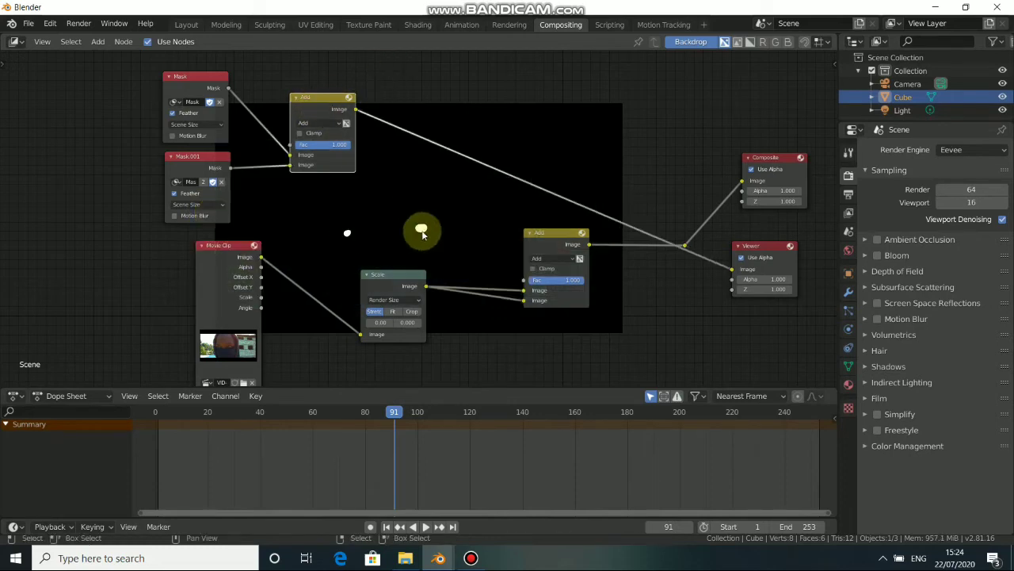
pyautogui.click(686, 247)
pyautogui.keyDown('ctrl'); pyautogui.keyDown('shift'); pyautogui.click(683, 245); pyautogui.keyUp('shift'); pyautogui.keyUp('ctrl')
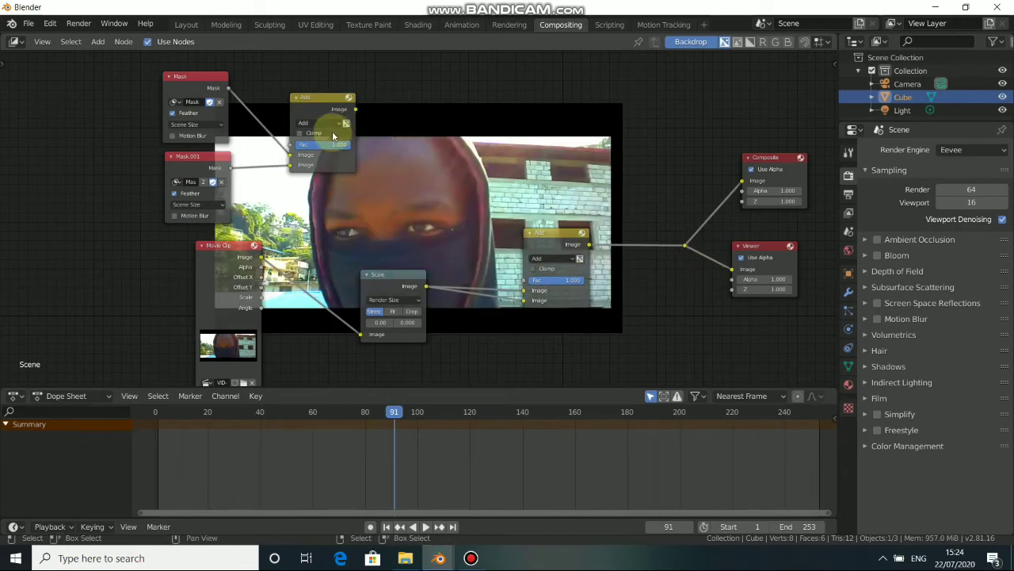
# Connect the upper Add node's output to the lower Add node's Fac input and space out the lower Add, Scale and Movie Clip nodes
pyautogui.moveTo(356, 110); pyautogui.dragTo(386, 127)
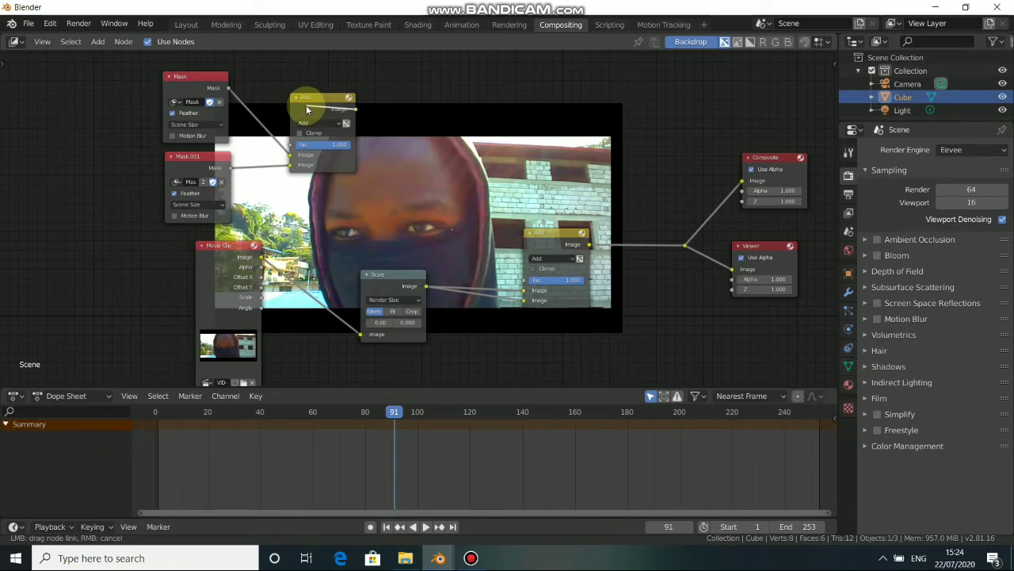
pyautogui.moveTo(307, 108); pyautogui.dragTo(524, 280)
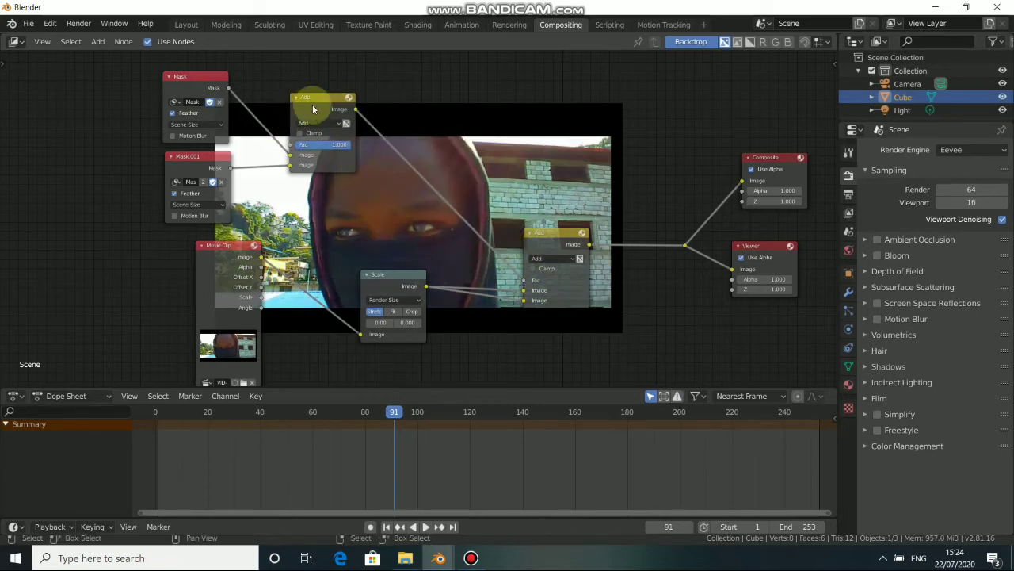
pyautogui.moveTo(539, 236); pyautogui.dragTo(548, 228)
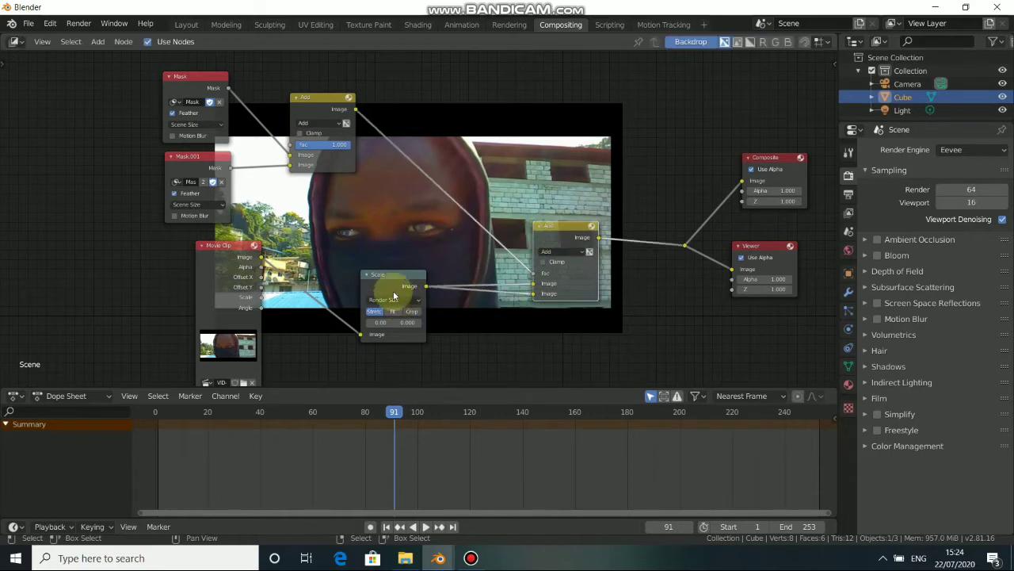
pyautogui.moveTo(388, 278); pyautogui.dragTo(346, 272)
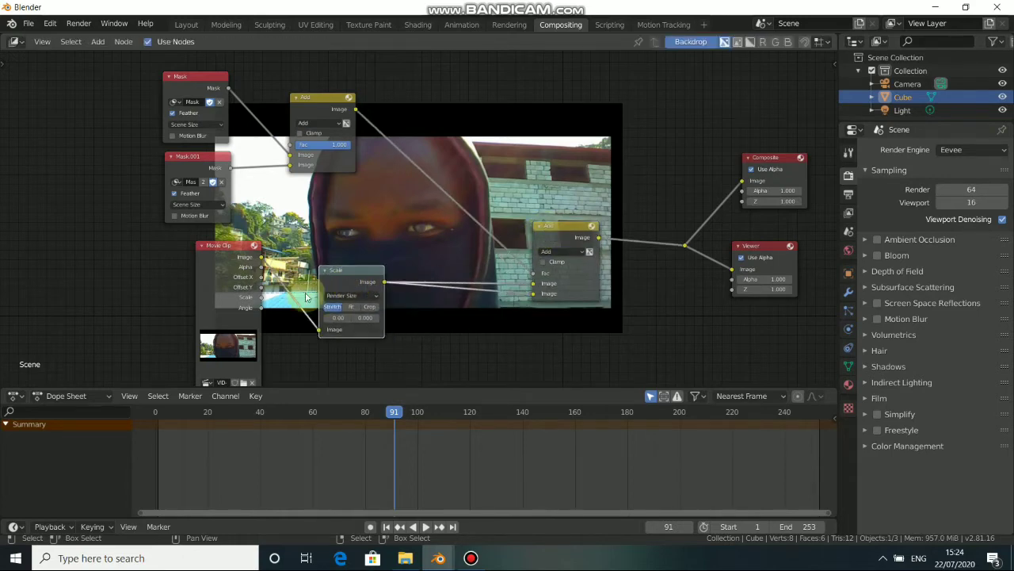
pyautogui.moveTo(203, 290); pyautogui.dragTo(170, 295)
pyautogui.moveTo(340, 267); pyautogui.dragTo(312, 264)
# Disconnect the Scale node from the lower Add node's second Image input and check the composite at frame 61
pyautogui.scroll(-1, 455, 279)
pyautogui.moveTo(455, 280); pyautogui.dragTo(491, 215, button='middle')
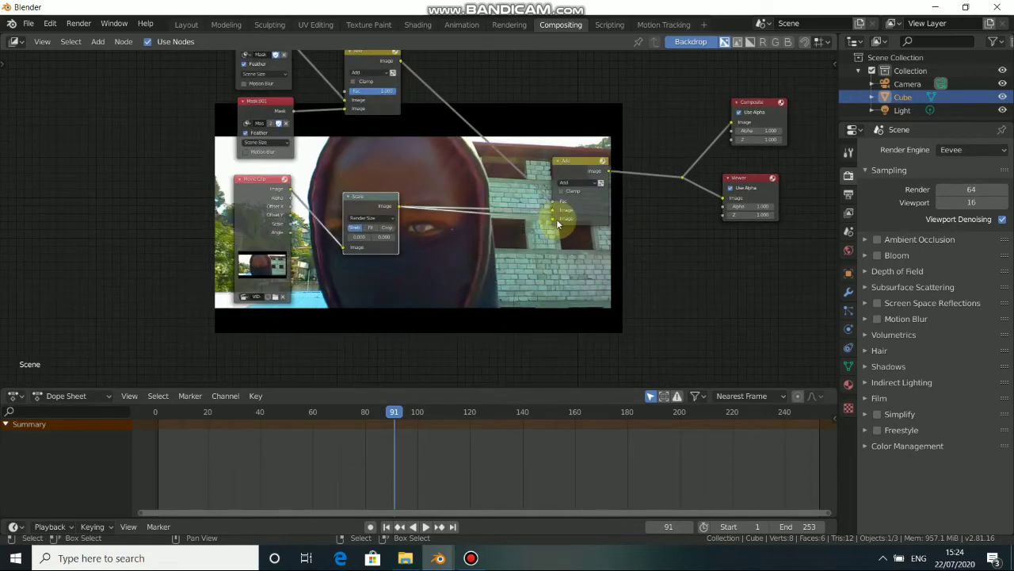
pyautogui.moveTo(553, 224)
pyautogui.mouseDown()
pyautogui.moveTo(537, 249)
pyautogui.moveTo(554, 211)
pyautogui.mouseUp()
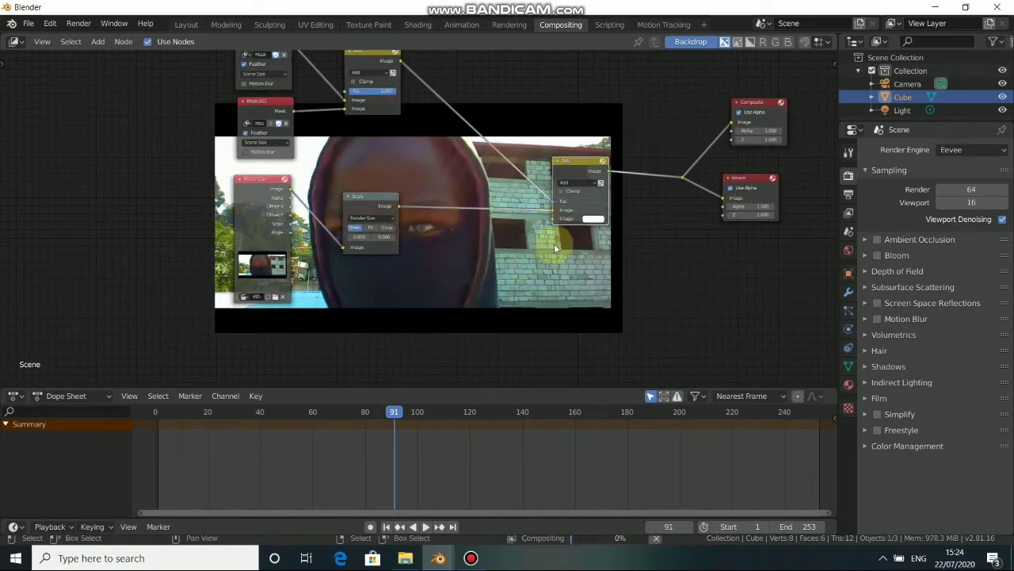
pyautogui.moveTo(457, 285); pyautogui.dragTo(389, 323, button='middle')
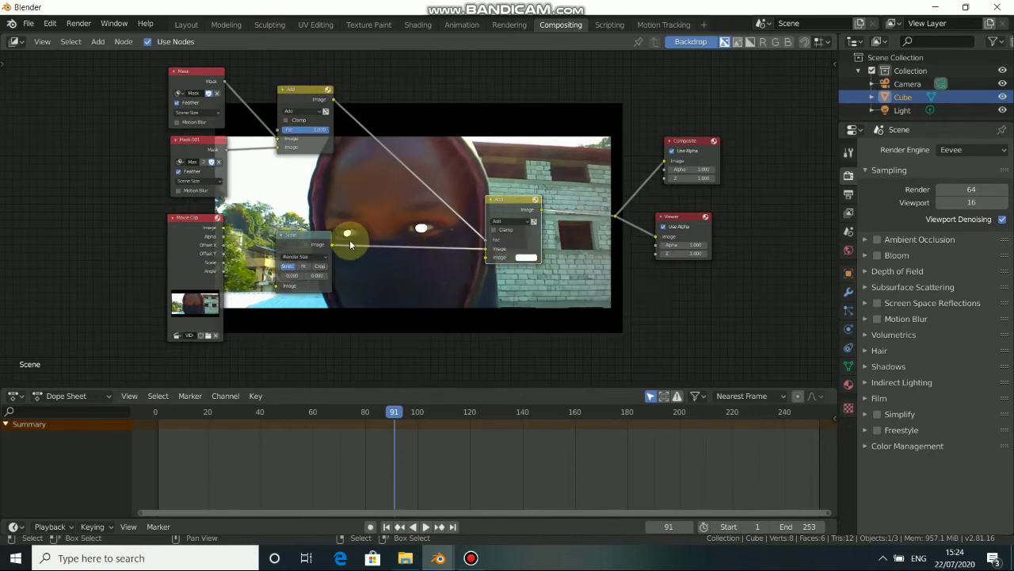
pyautogui.click(317, 411)
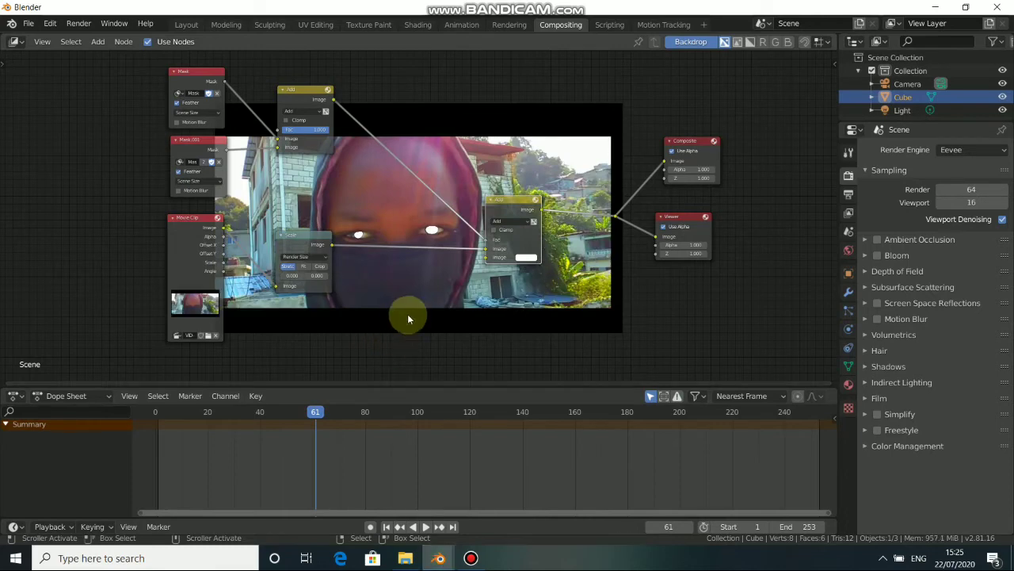
# Add a Blur filter node on the link between the two Add nodes
pyautogui.scroll(3, 408, 314)
pyautogui.scroll(2, 376, 224)
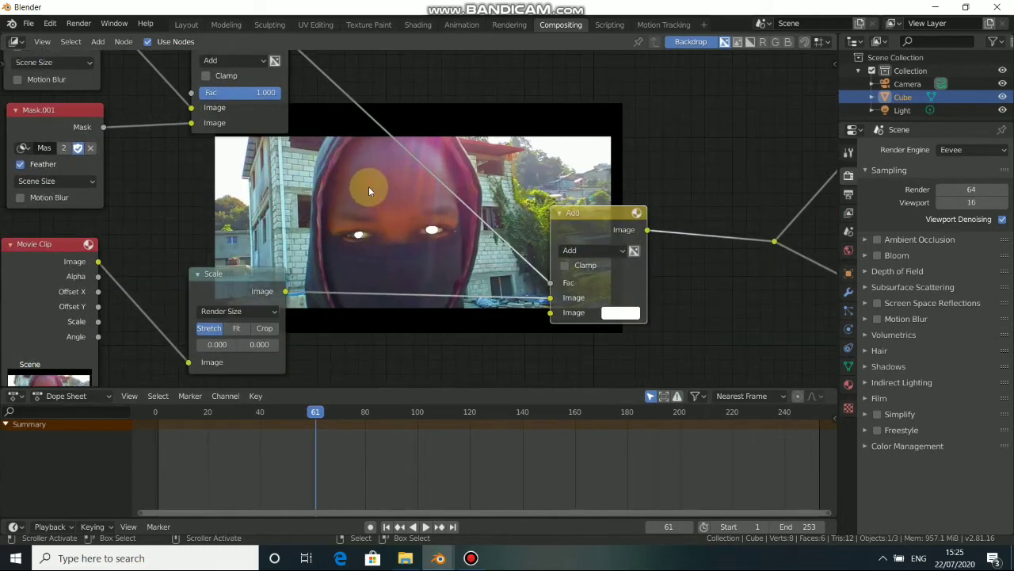
pyautogui.hotkey('shift', 'a')
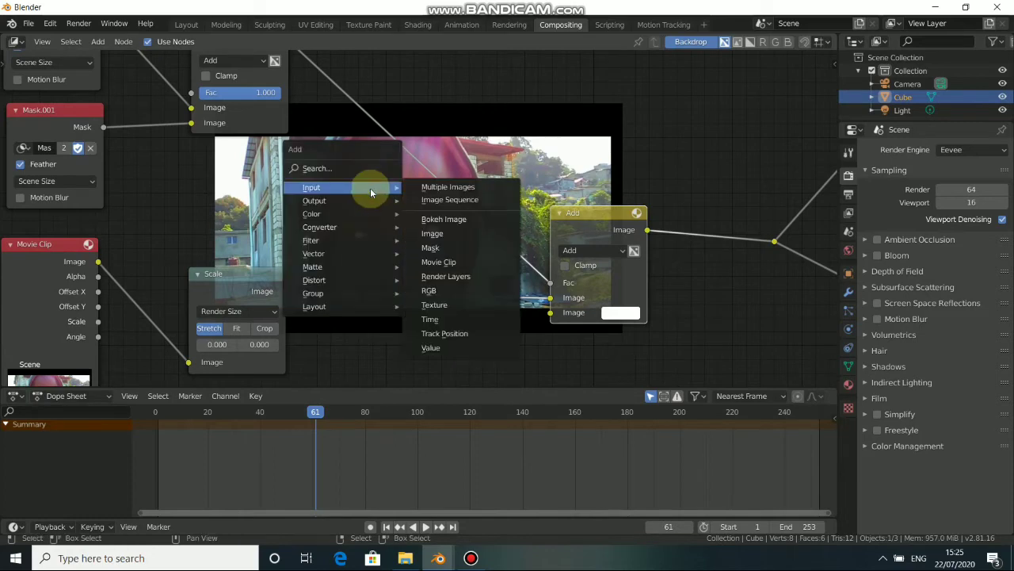
pyautogui.moveTo(340, 240)
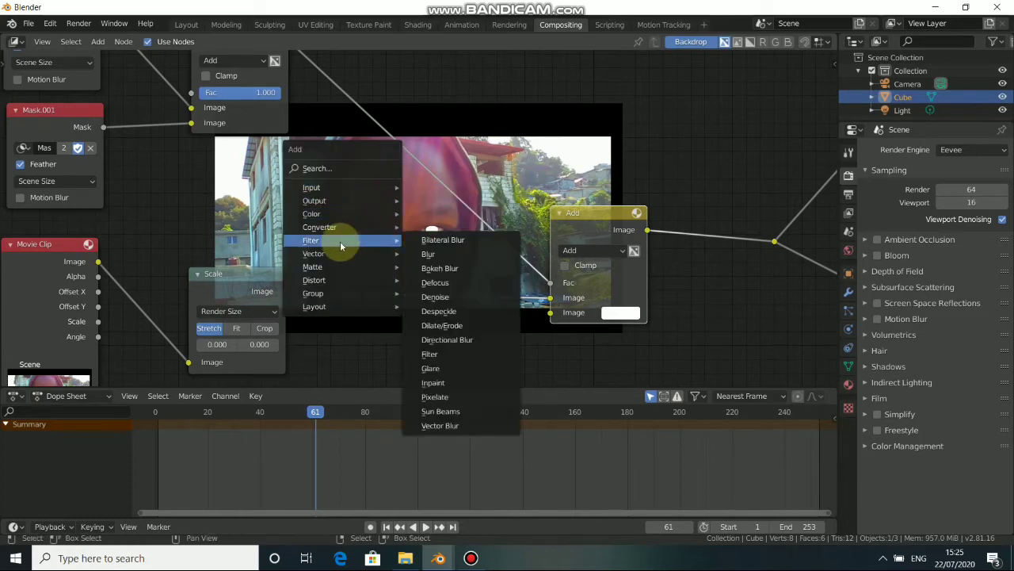
pyautogui.click(429, 254)
pyautogui.click(392, 86)
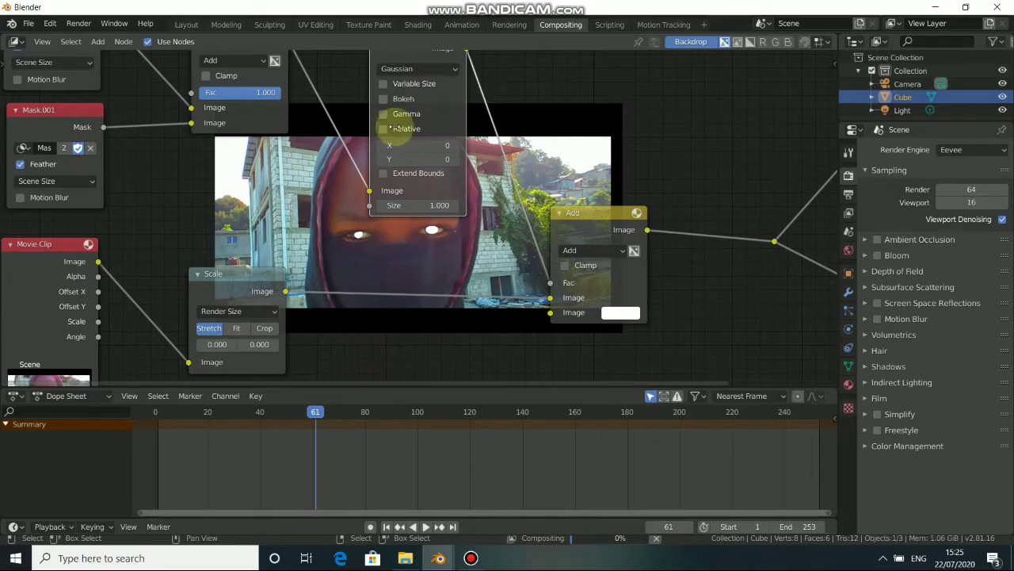
# Set the Blur node's filter type to Fast Gaussian with X and Y sizes of 7
pyautogui.click(418, 68)
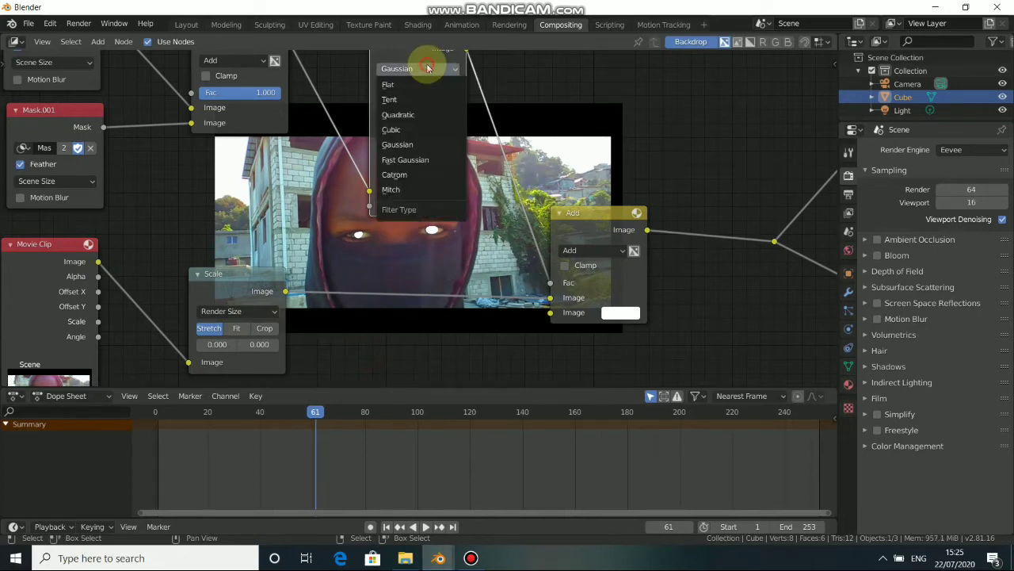
pyautogui.click(404, 160)
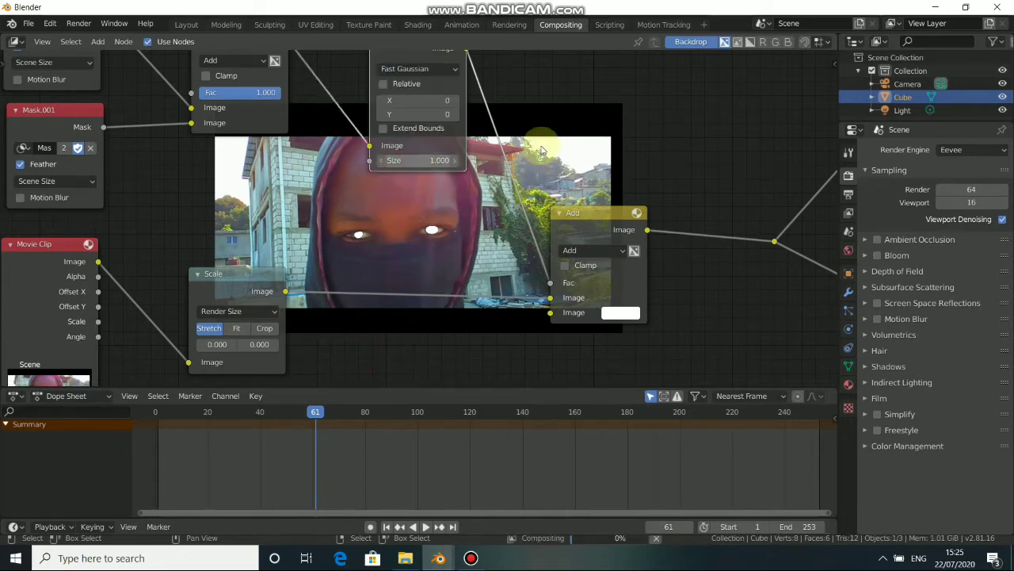
pyautogui.click(451, 104)
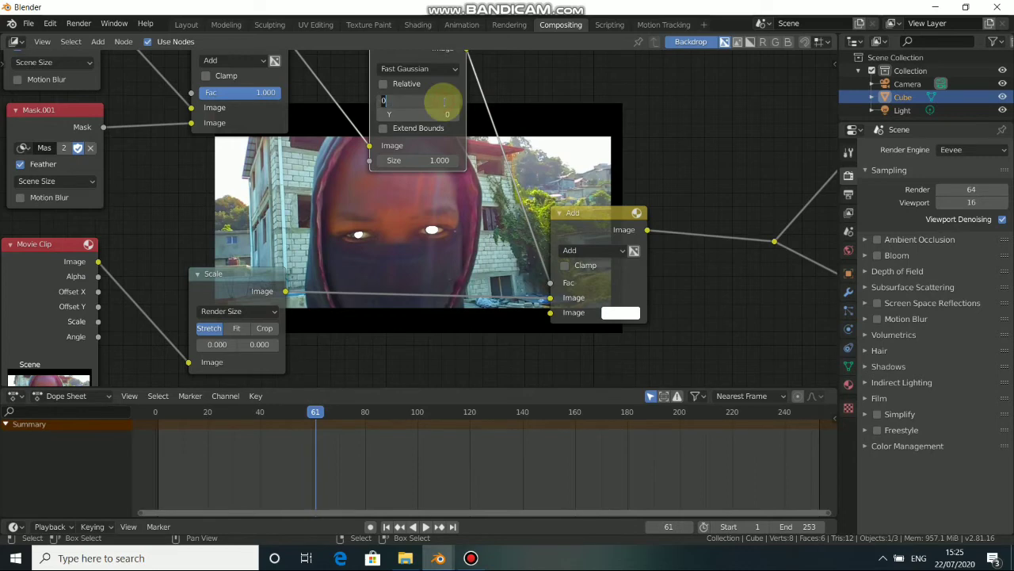
pyautogui.click(436, 115)
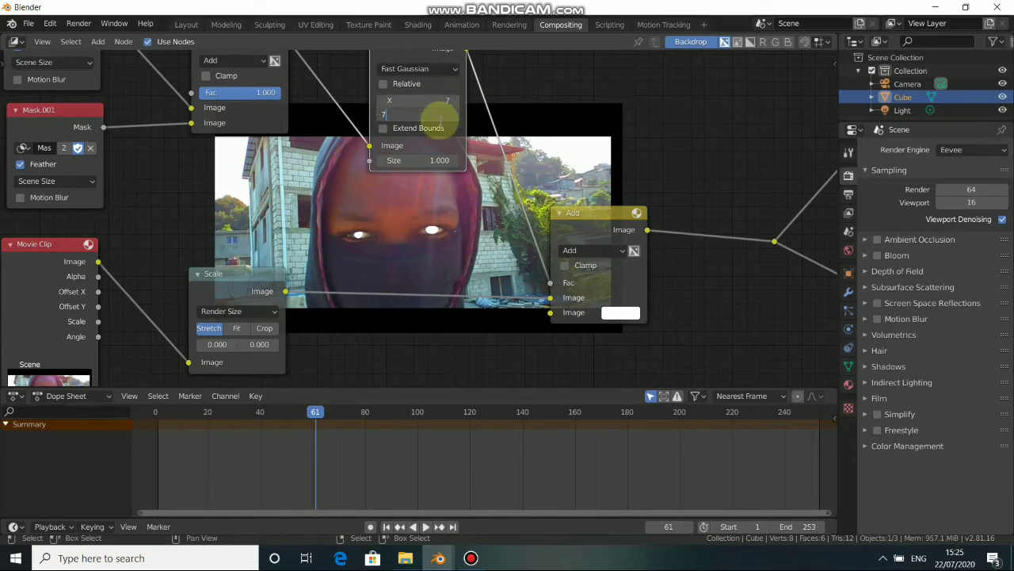
pyautogui.press('Return')
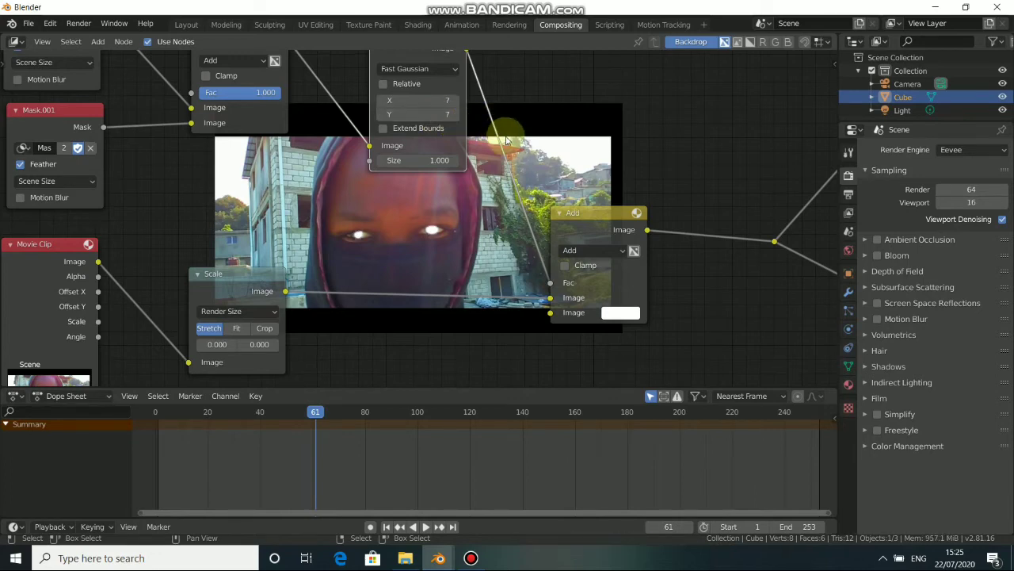
# Move the Blur node close to the mask Add node and reposition the lower Add and Scale nodes to tidy the layout
pyautogui.scroll(-4, 506, 139)
pyautogui.moveTo(404, 94); pyautogui.dragTo(358, 110)
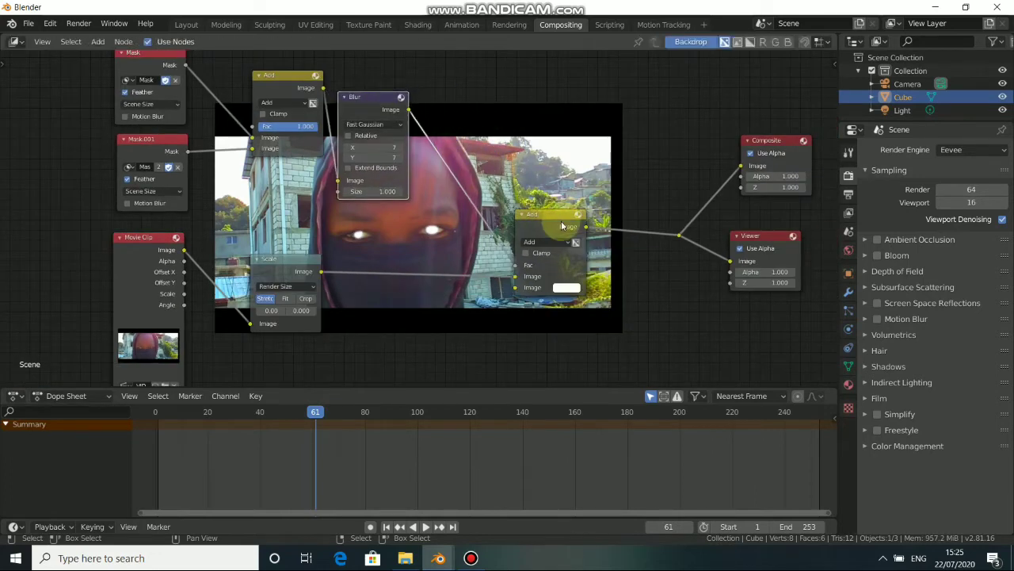
pyautogui.moveTo(562, 226); pyautogui.dragTo(560, 220)
pyautogui.scroll(-3, 379, 273)
pyautogui.moveTo(401, 255); pyautogui.dragTo(407, 227, button='middle')
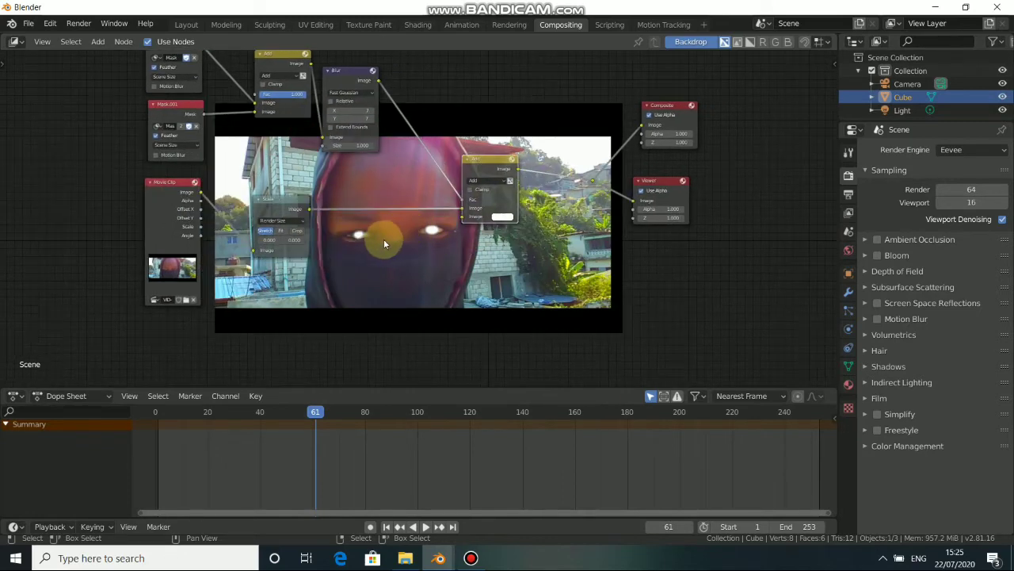
pyautogui.moveTo(294, 209); pyautogui.dragTo(278, 204)
# Add an RGB input node below the Scale node
pyautogui.moveTo(342, 261); pyautogui.dragTo(454, 240, button='middle')
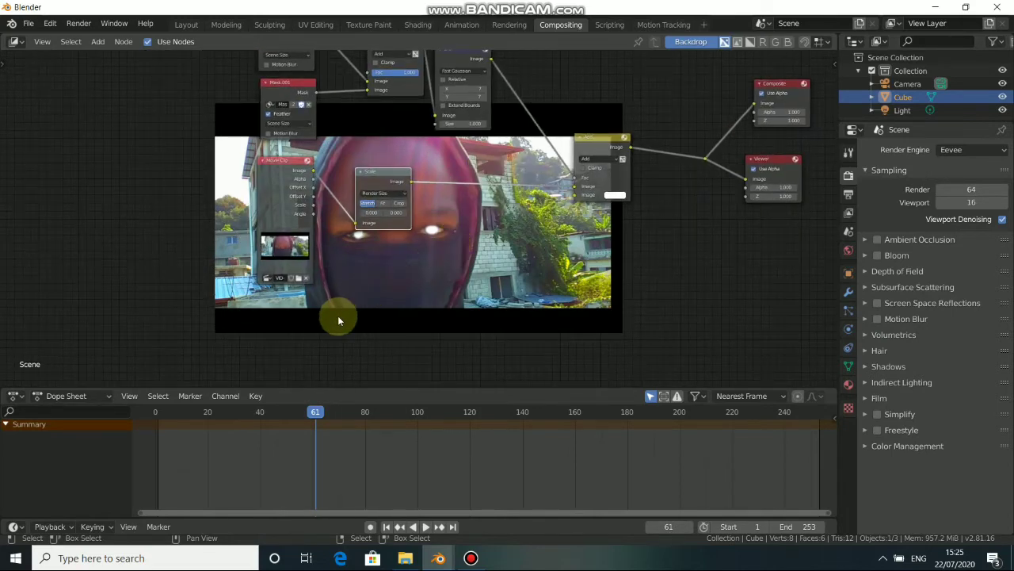
pyautogui.hotkey('shift', 'a')
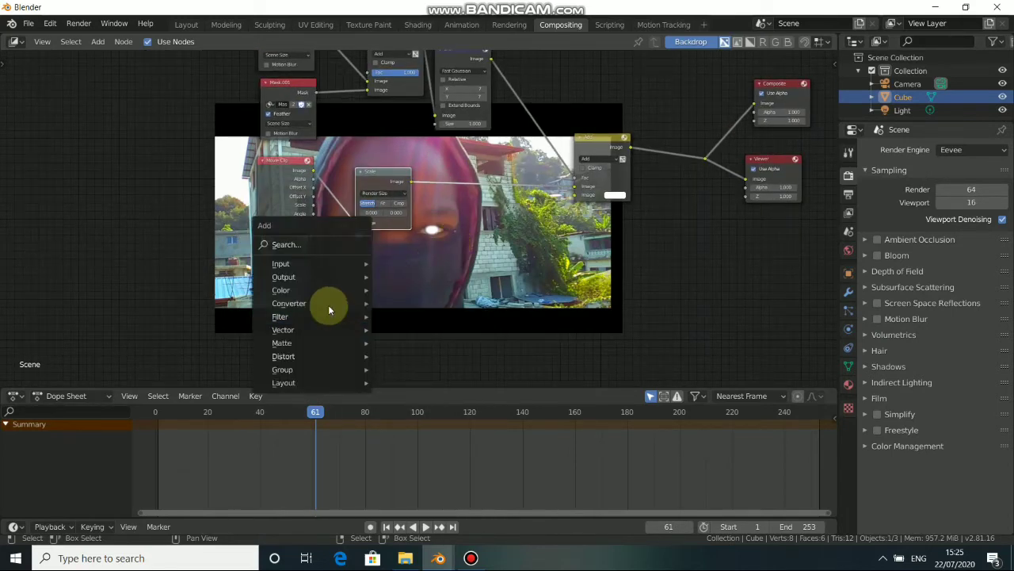
pyautogui.moveTo(307, 274)
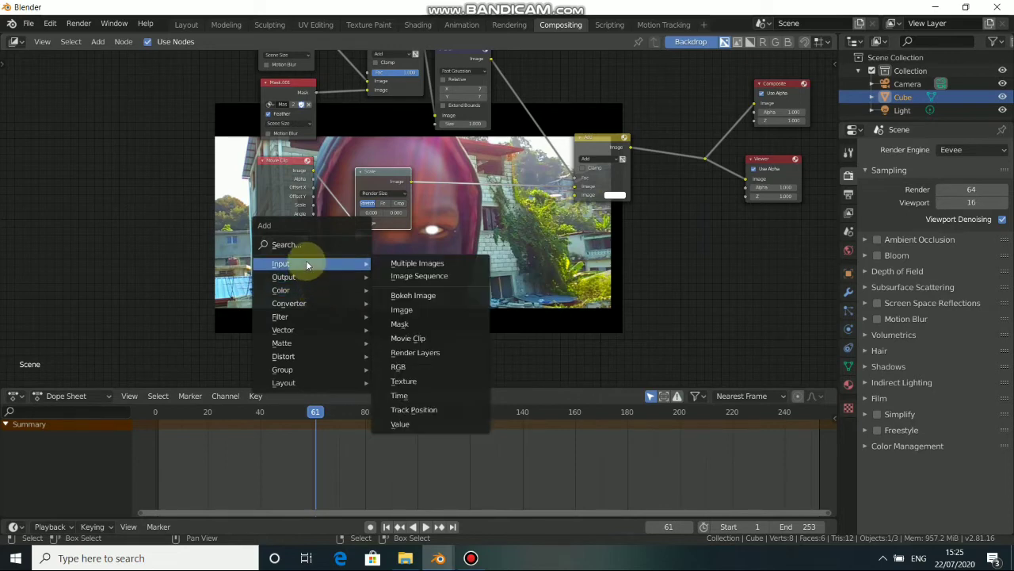
pyautogui.click(403, 367)
pyautogui.click(343, 288)
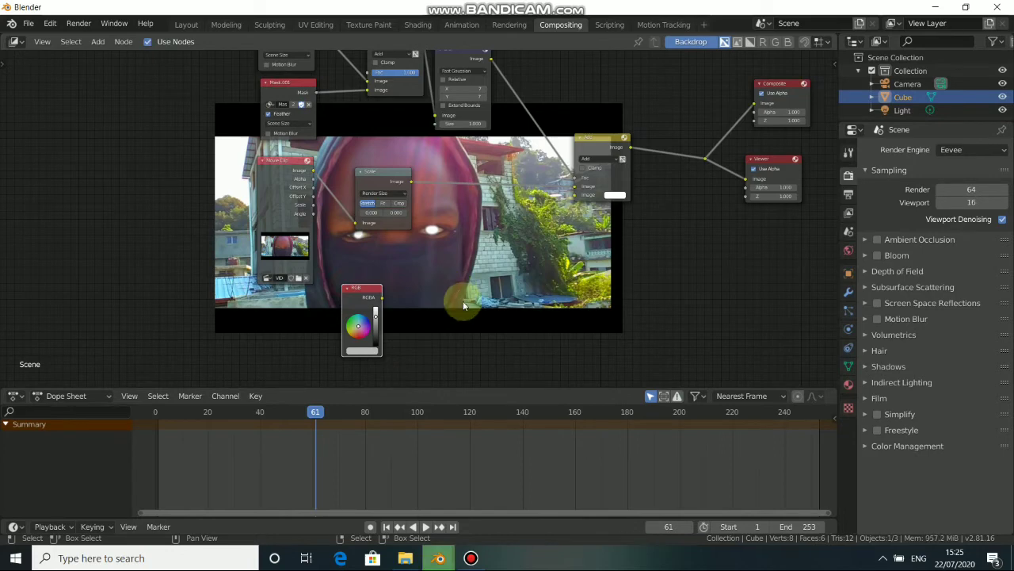
# Add a Hue Saturation Value node beside the RGB node
pyautogui.hotkey('shift', 'a')
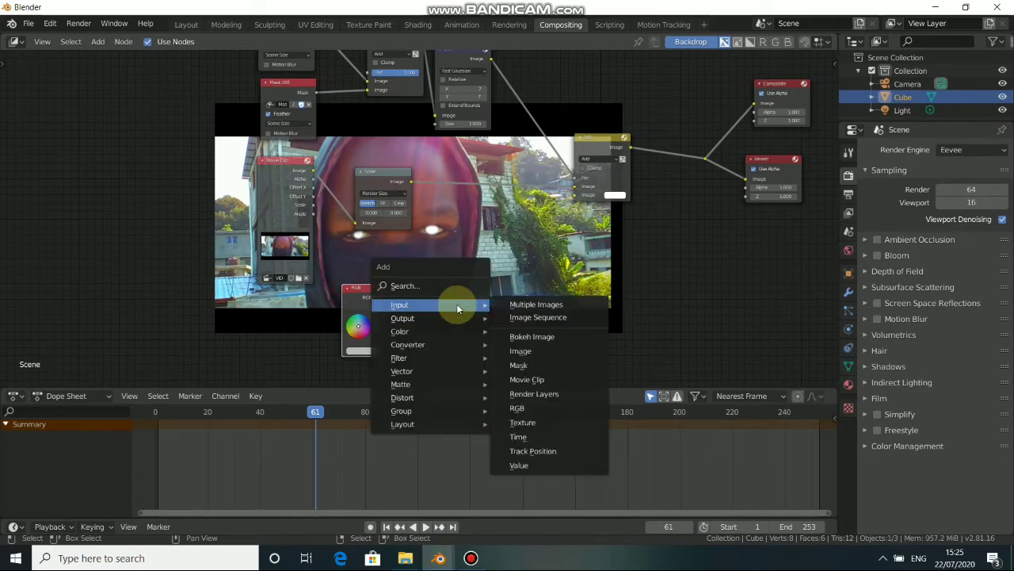
pyautogui.moveTo(418, 336)
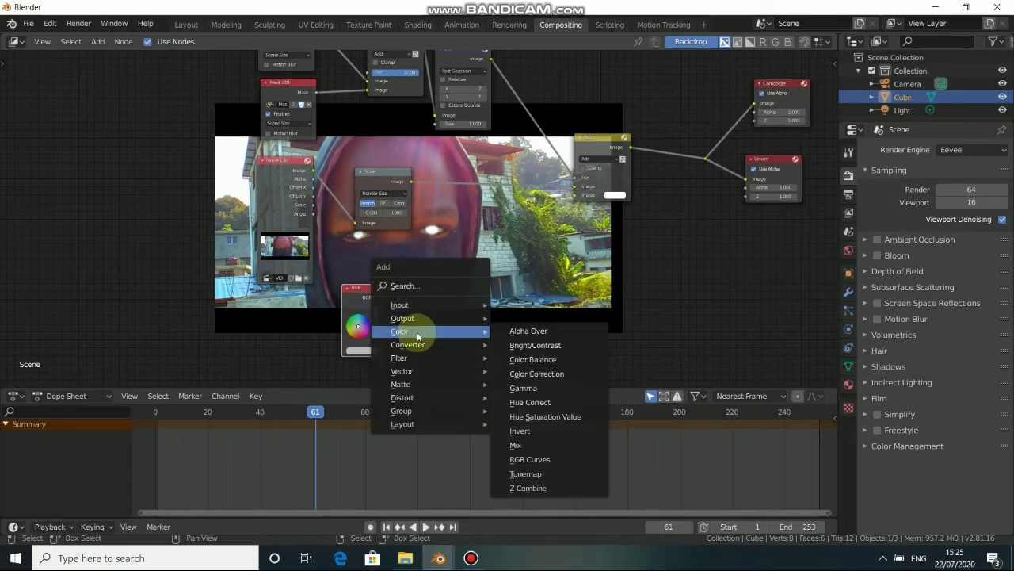
pyautogui.click(530, 417)
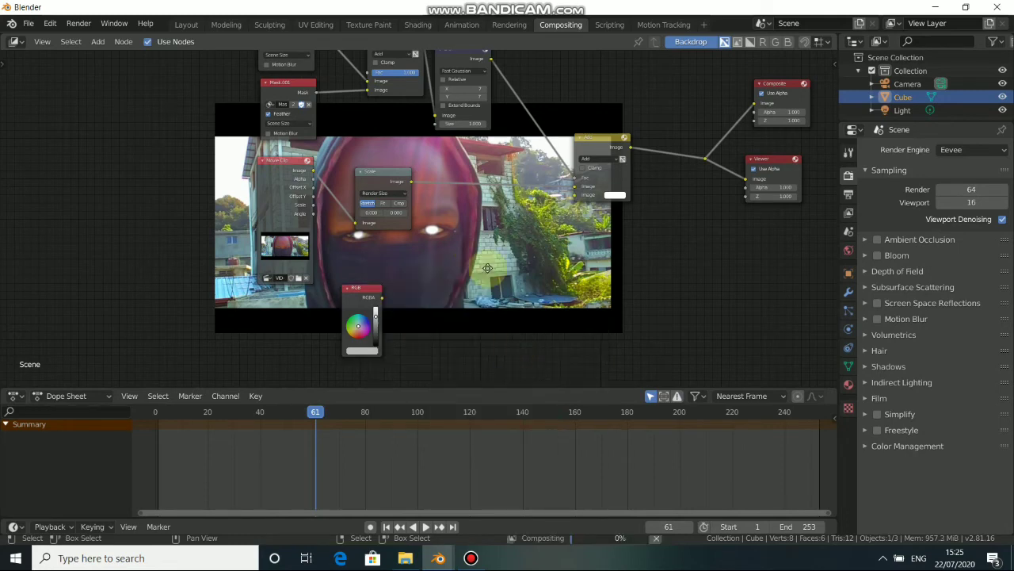
pyautogui.click(470, 327)
# Connect the RGB node to the Hue Saturation Value node's Image input and its output to the lower Add node's second Image input
pyautogui.scroll(2, 469, 327)
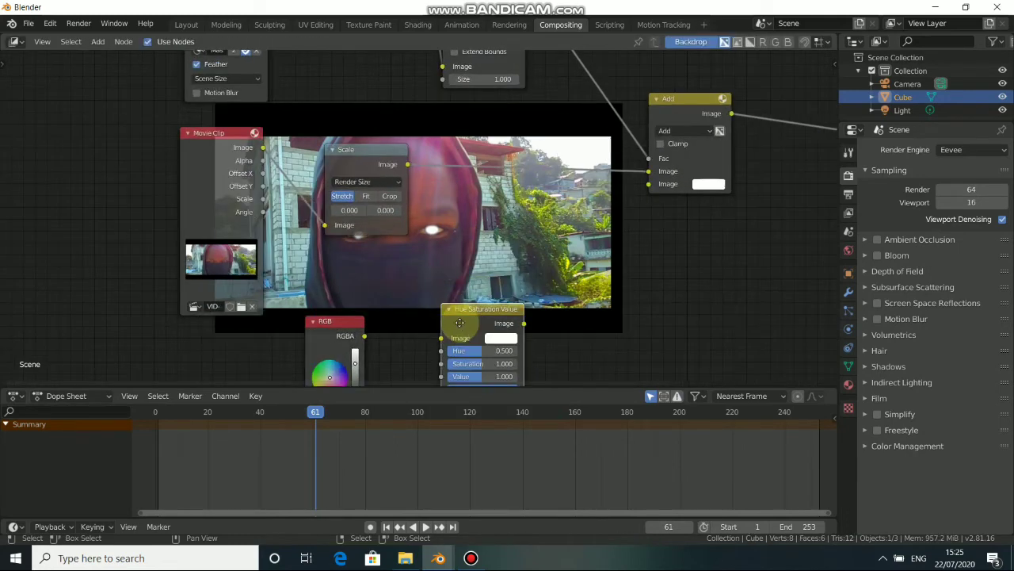
pyautogui.moveTo(332, 282); pyautogui.dragTo(407, 282)
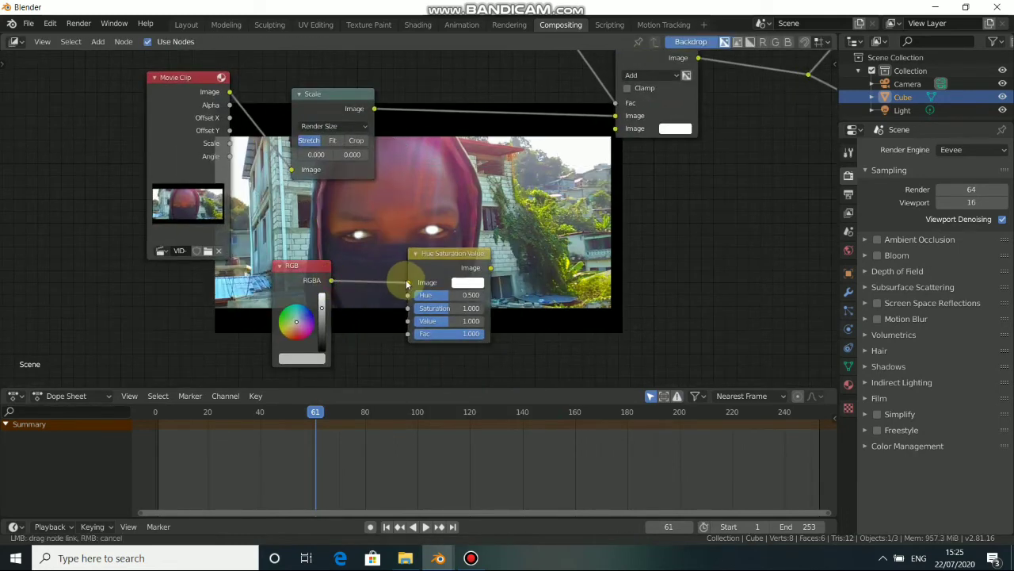
pyautogui.moveTo(490, 268); pyautogui.dragTo(616, 129)
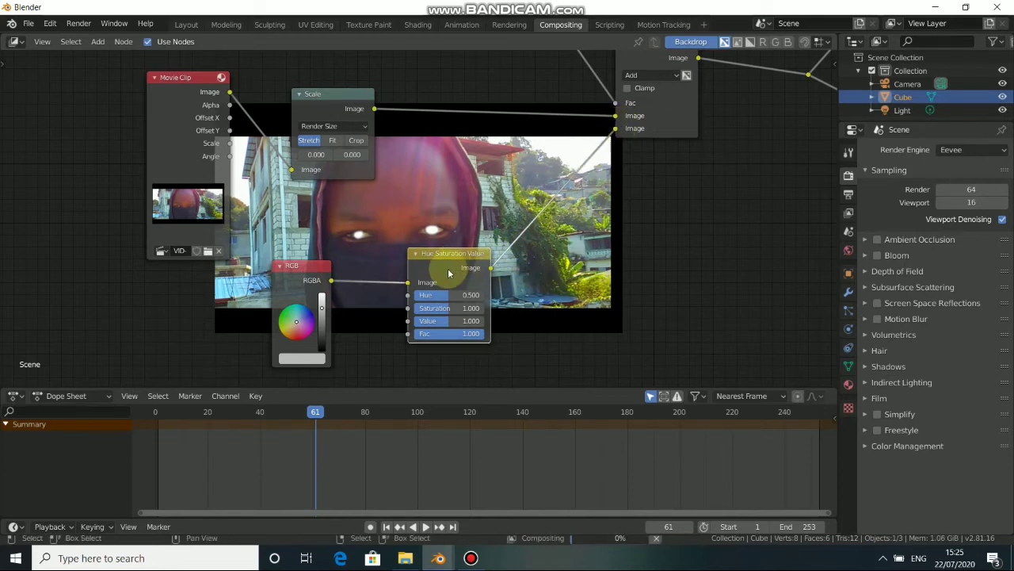
# Set the Hue Saturation Value node's Value to 1.307 and Saturation to 1.347
pyautogui.moveTo(470, 228); pyautogui.dragTo(527, 258, button='middle')
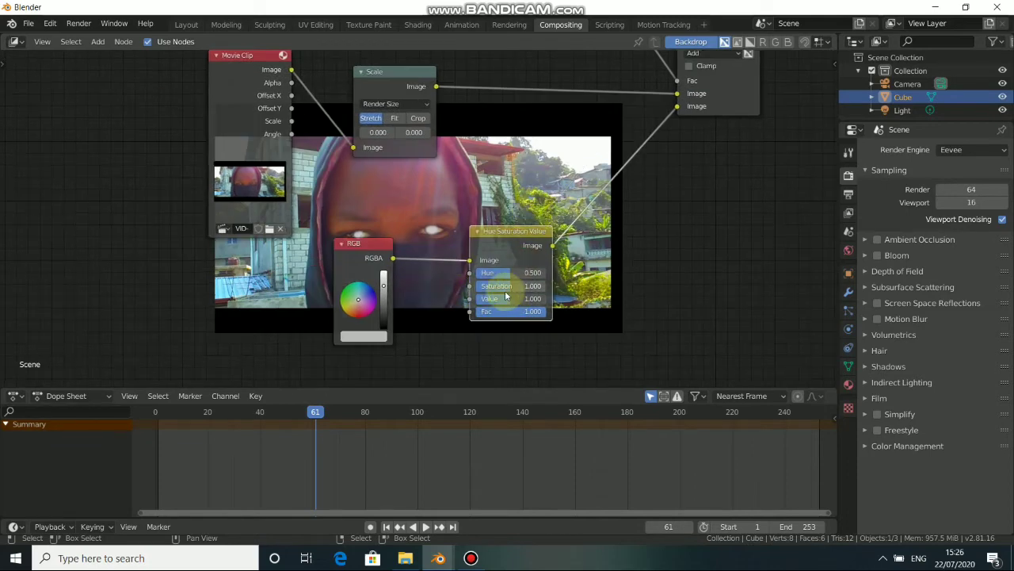
pyautogui.moveTo(505, 298)
pyautogui.mouseDown()
pyautogui.moveTo(547, 303)
pyautogui.moveTo(519, 301)
pyautogui.mouseUp()
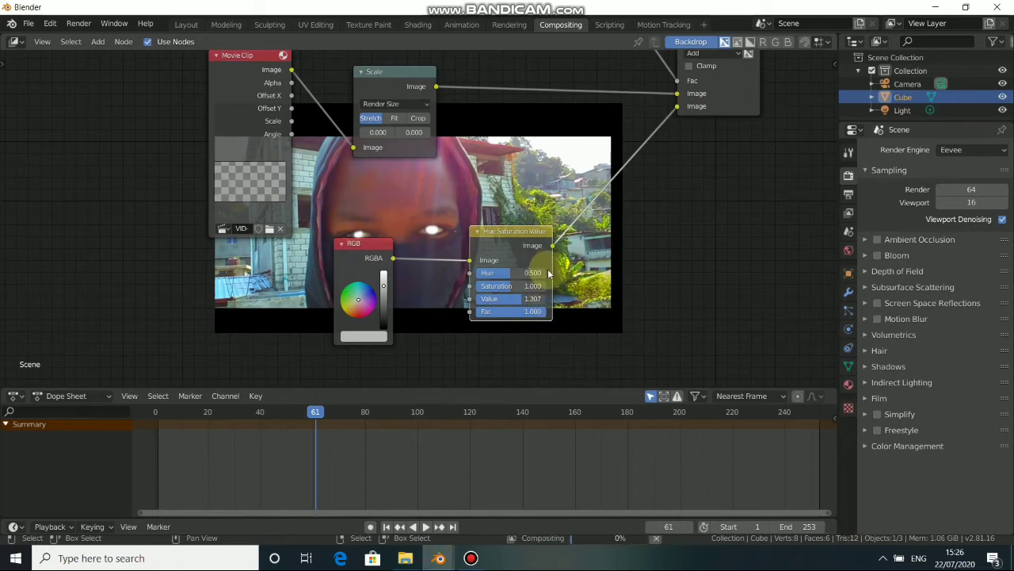
pyautogui.moveTo(548, 273); pyautogui.dragTo(491, 284, button='middle')
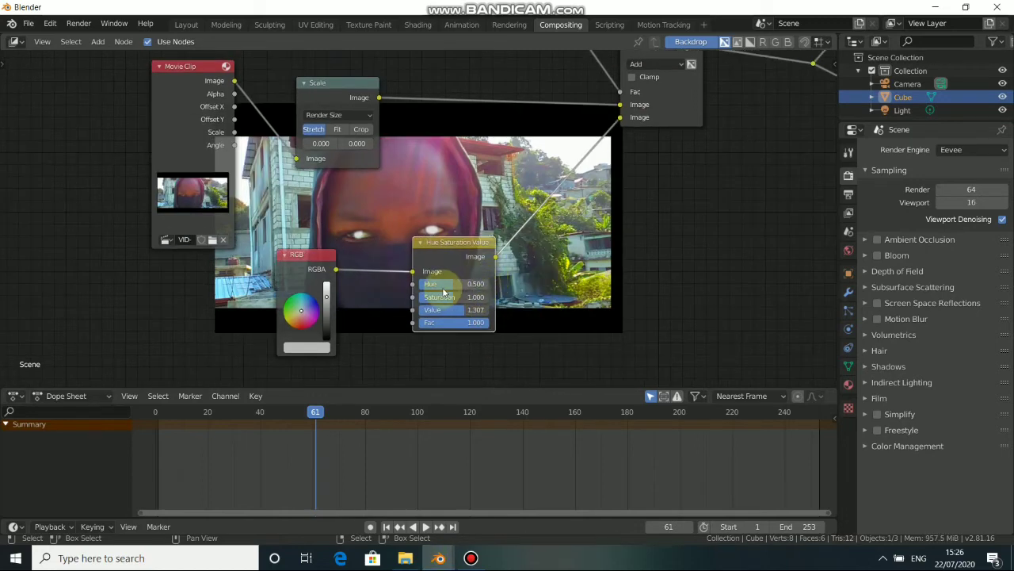
pyautogui.moveTo(450, 299); pyautogui.dragTo(475, 300)
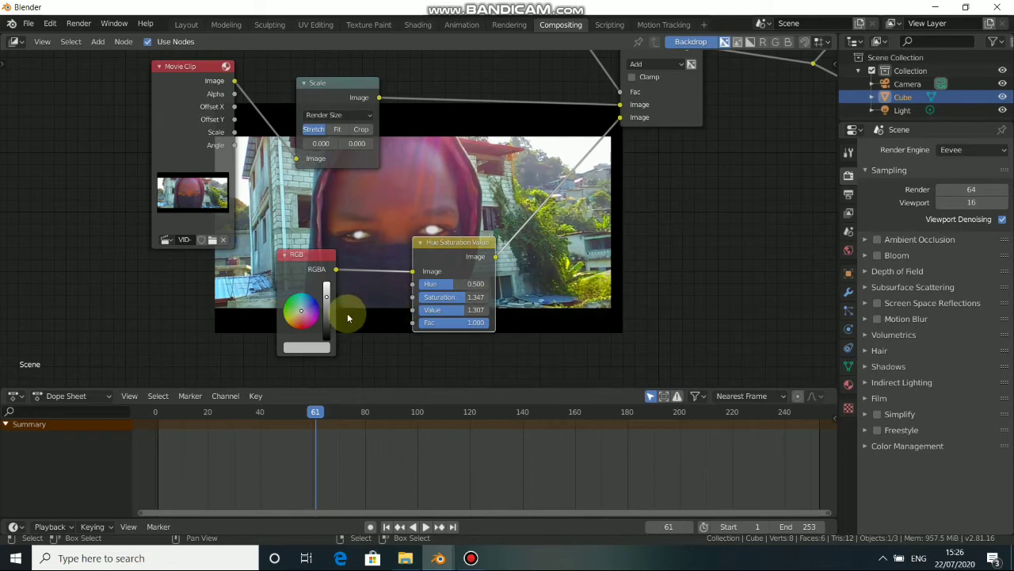
# Try light blue, pink and green as the RGB node's glow color
pyautogui.moveTo(357, 308); pyautogui.dragTo(443, 274, button='middle')
pyautogui.moveTo(388, 237); pyautogui.dragTo(371, 249)
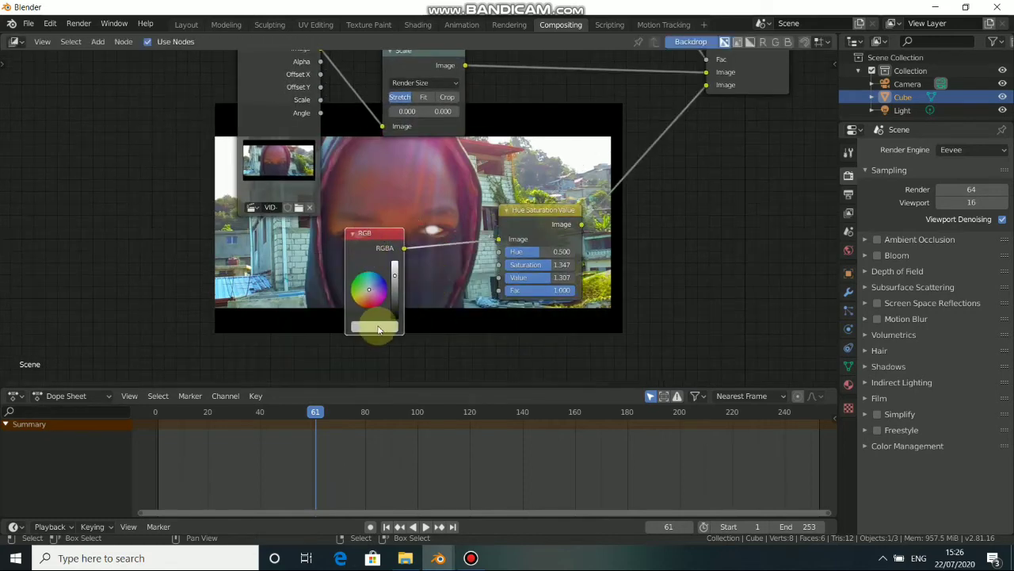
pyautogui.click(379, 327)
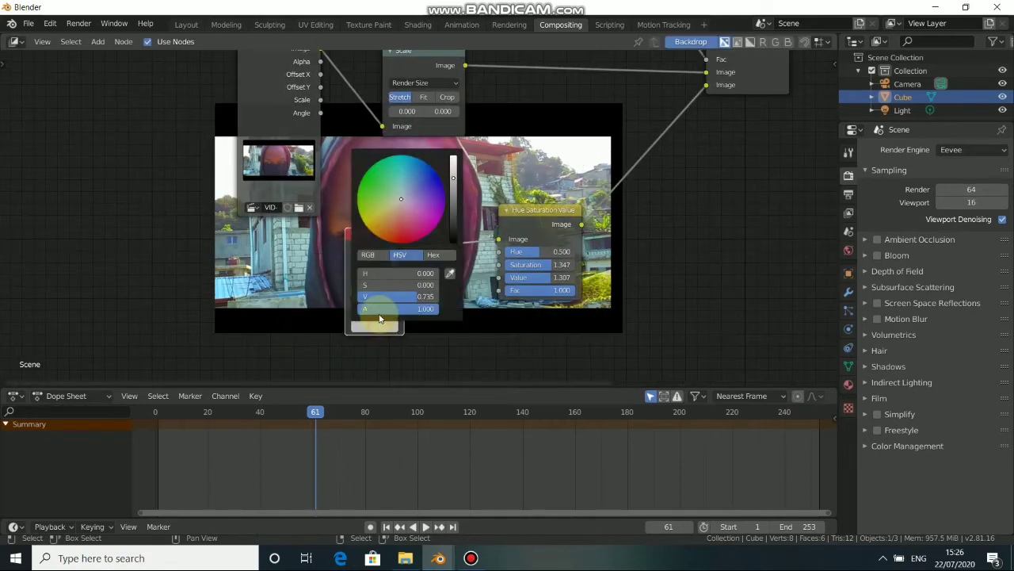
pyautogui.click(406, 177)
pyautogui.moveTo(439, 273); pyautogui.dragTo(430, 308, button='middle')
pyautogui.click(371, 318)
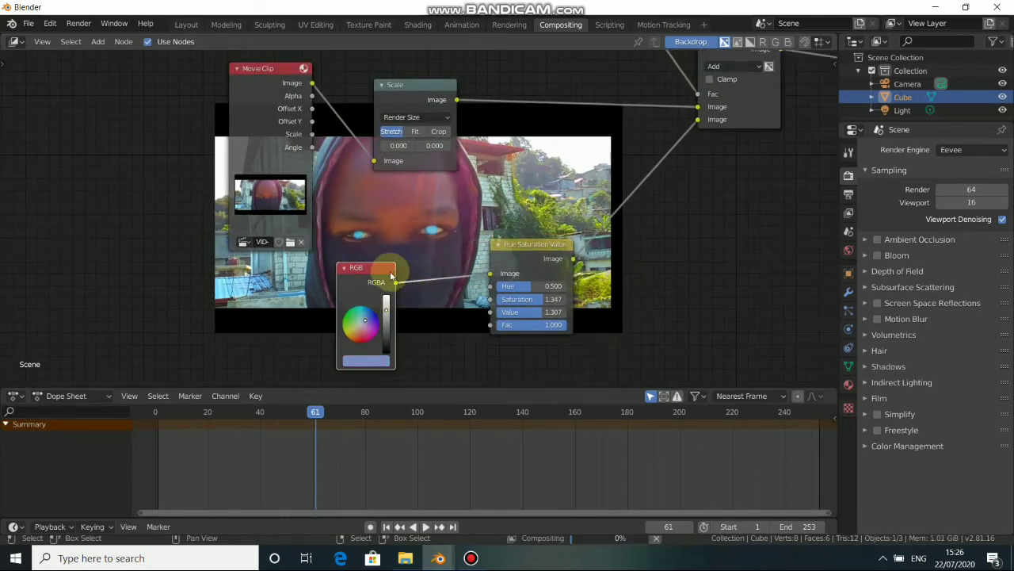
pyautogui.click(365, 332)
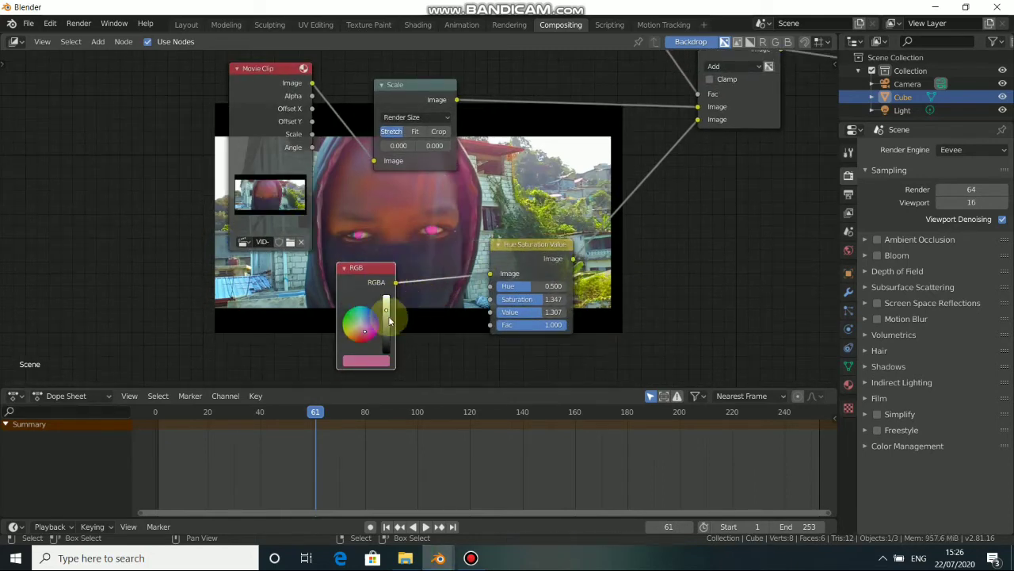
pyautogui.click(355, 322)
# Set the RGB node's color to cyan blue and shift the RGB and Hue Saturation Value nodes left within the node graph
pyautogui.click(367, 363)
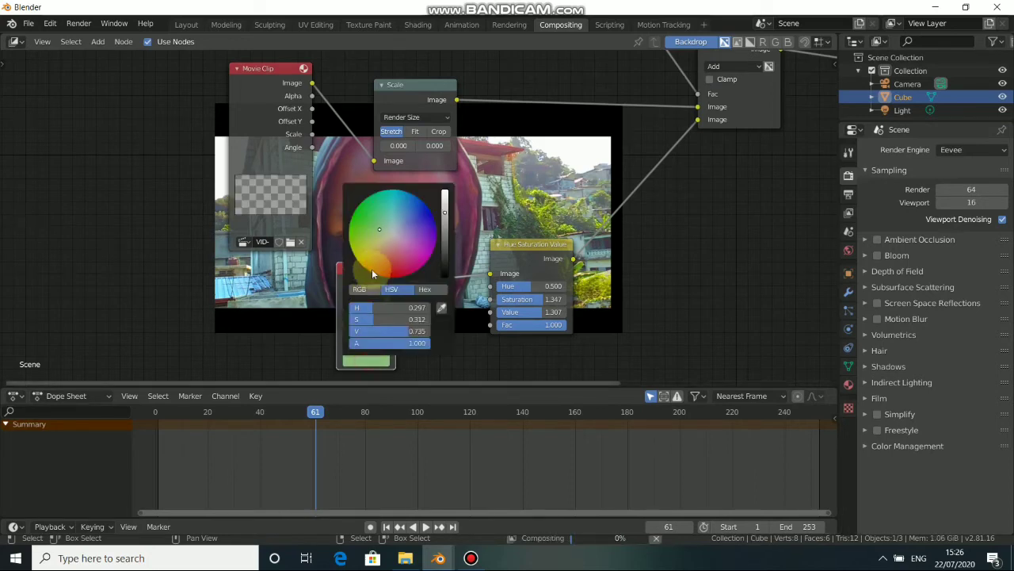
pyautogui.click(399, 206)
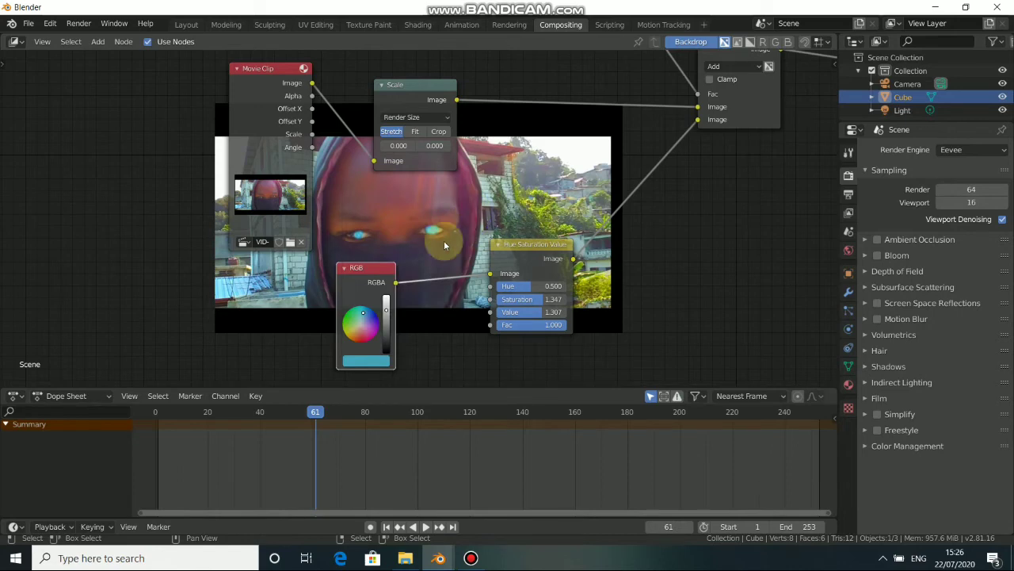
pyautogui.moveTo(343, 267); pyautogui.dragTo(246, 263)
pyautogui.moveTo(537, 252); pyautogui.dragTo(418, 275)
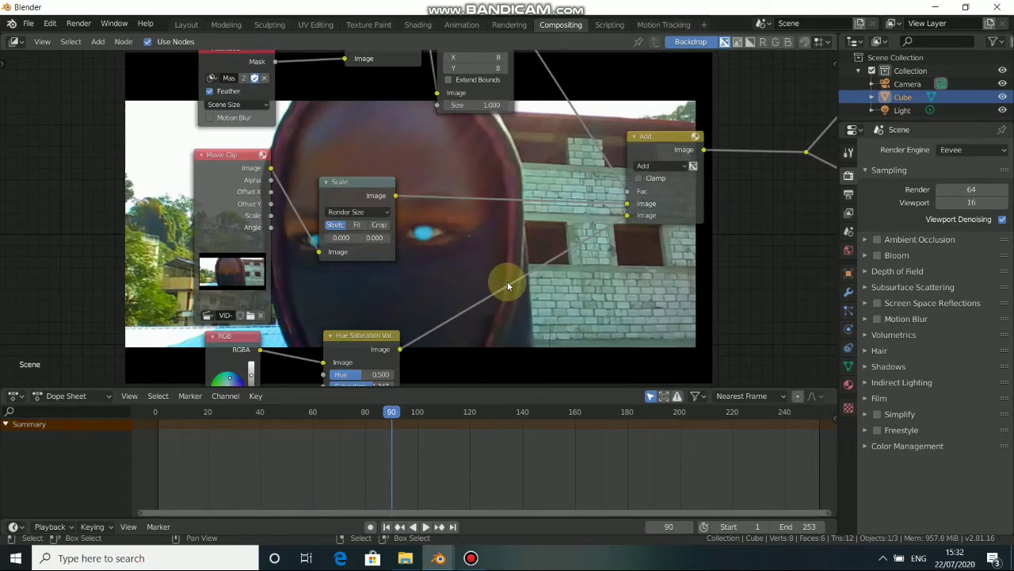
pyautogui.moveTo(355, 337); pyautogui.dragTo(342, 321)
# Duplicate the final Add node onto the Hue Saturation Value output link and connect the Scale node's output to the copy's second Image input
pyautogui.moveTo(673, 140); pyautogui.dragTo(510, 255)
pyautogui.hotkey('shift', 'd')
pyautogui.scroll(-1, 609, 283)
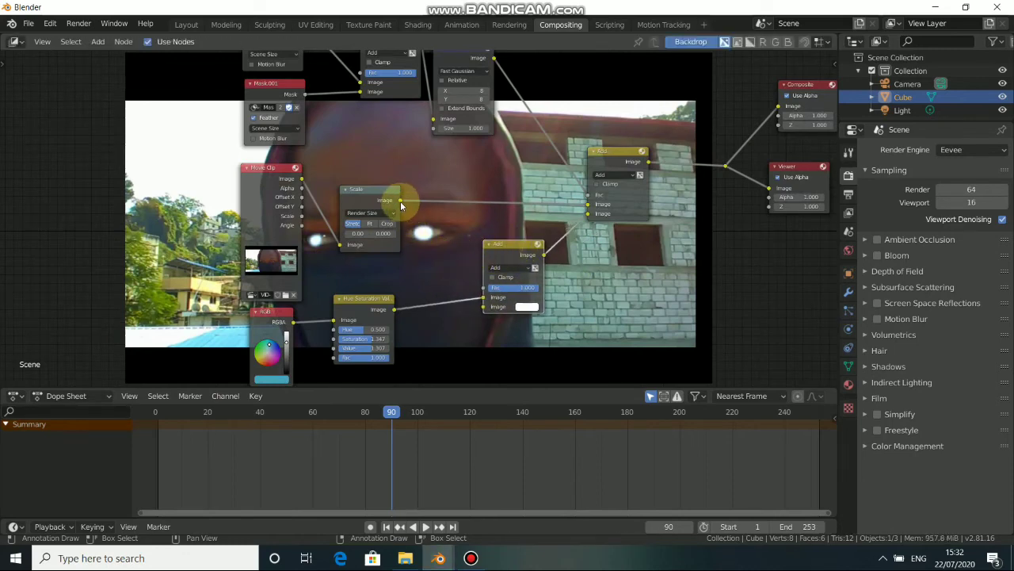
pyautogui.moveTo(401, 203); pyautogui.dragTo(485, 306)
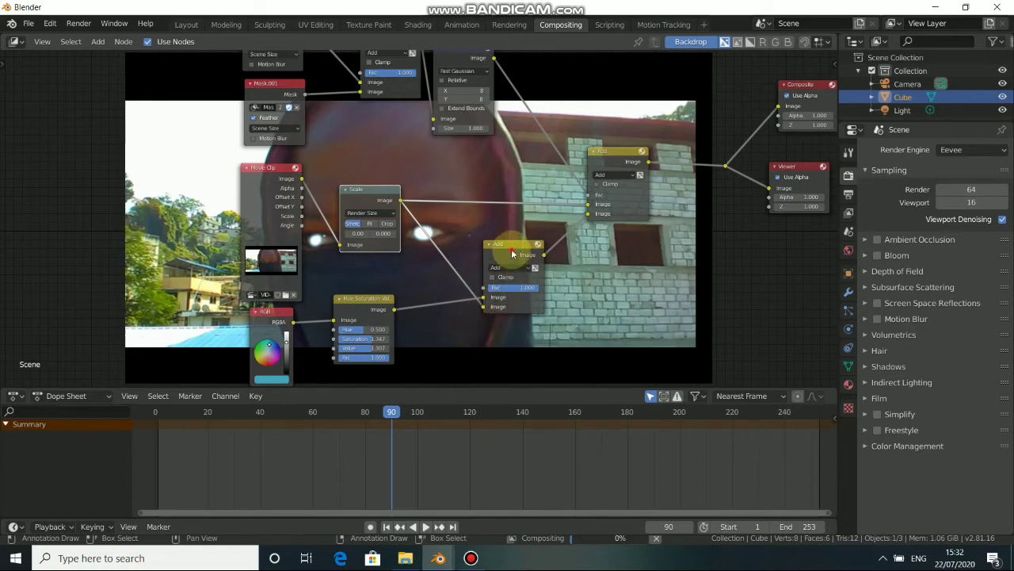
pyautogui.moveTo(512, 249); pyautogui.dragTo(524, 242)
pyautogui.moveTo(364, 301); pyautogui.dragTo(354, 299)
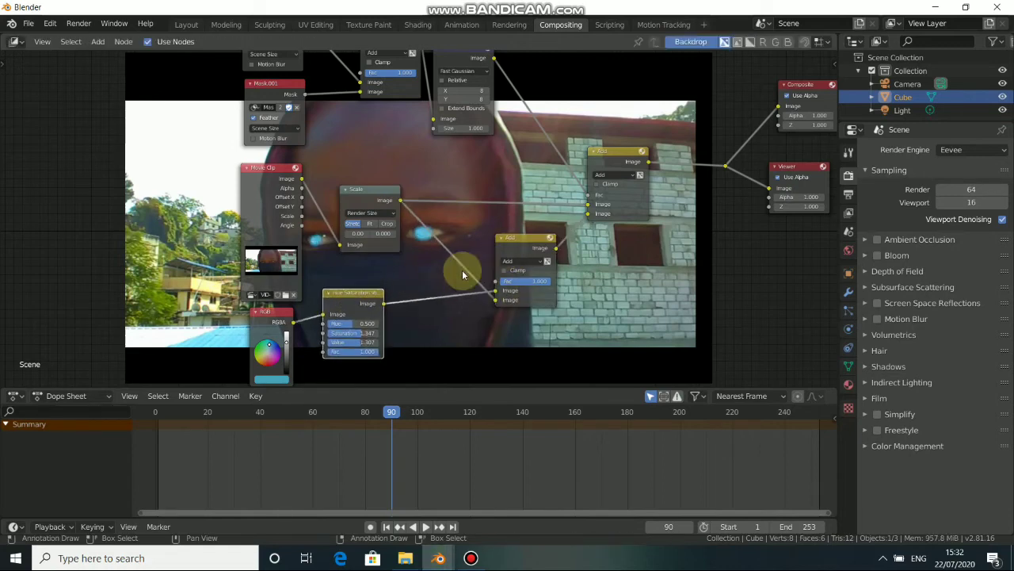
# Duplicate the Hue Saturation Value node and insert the copy between the original and the lower Add node
pyautogui.moveTo(465, 271); pyautogui.dragTo(525, 233, button='middle')
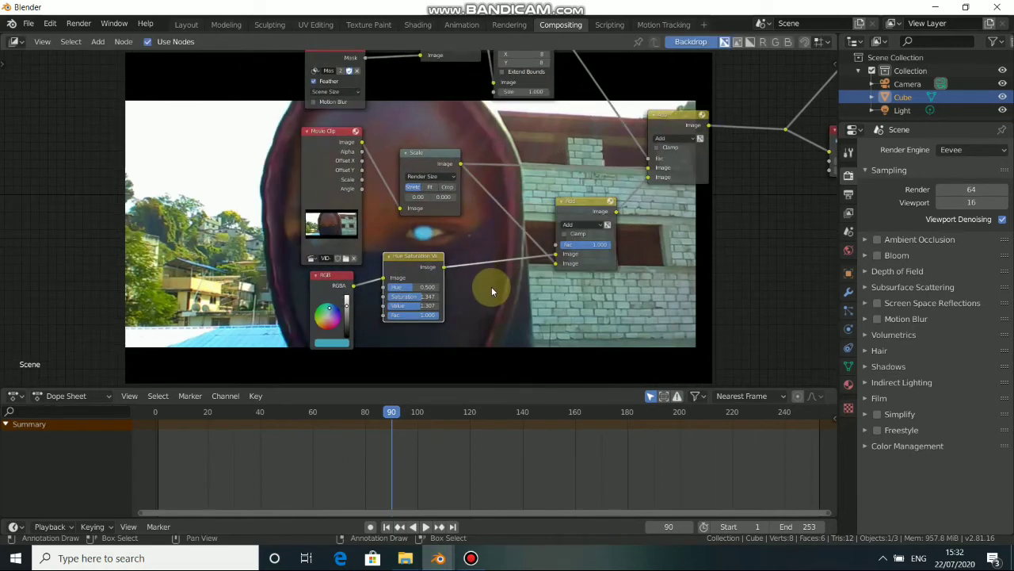
pyautogui.press('g')
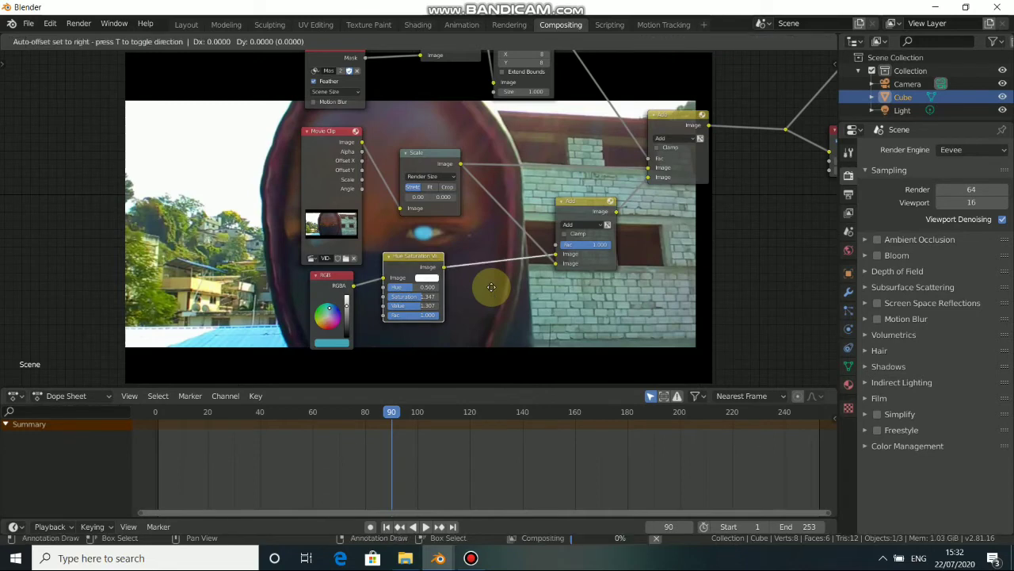
pyautogui.click(564, 283)
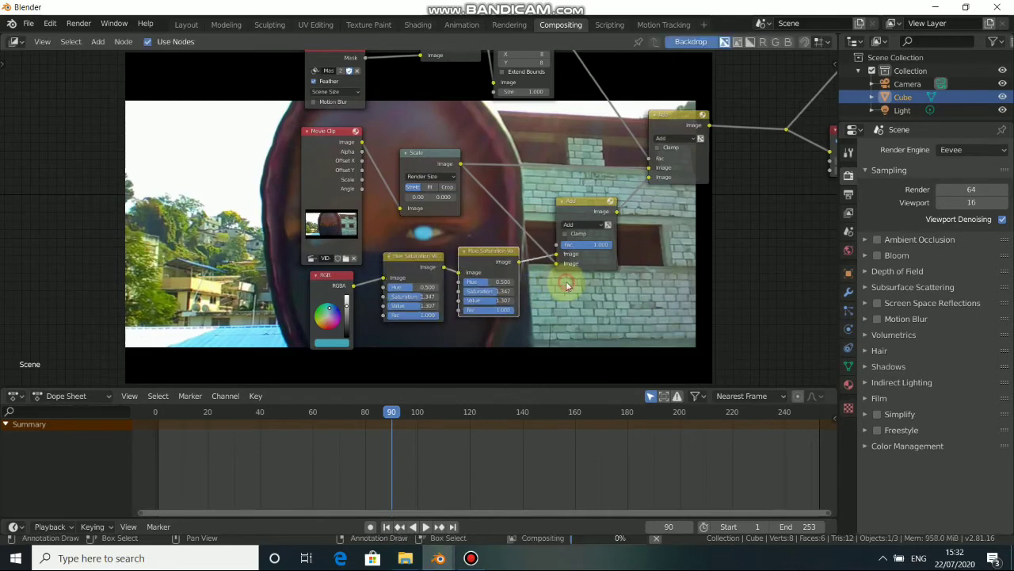
pyautogui.press('g')
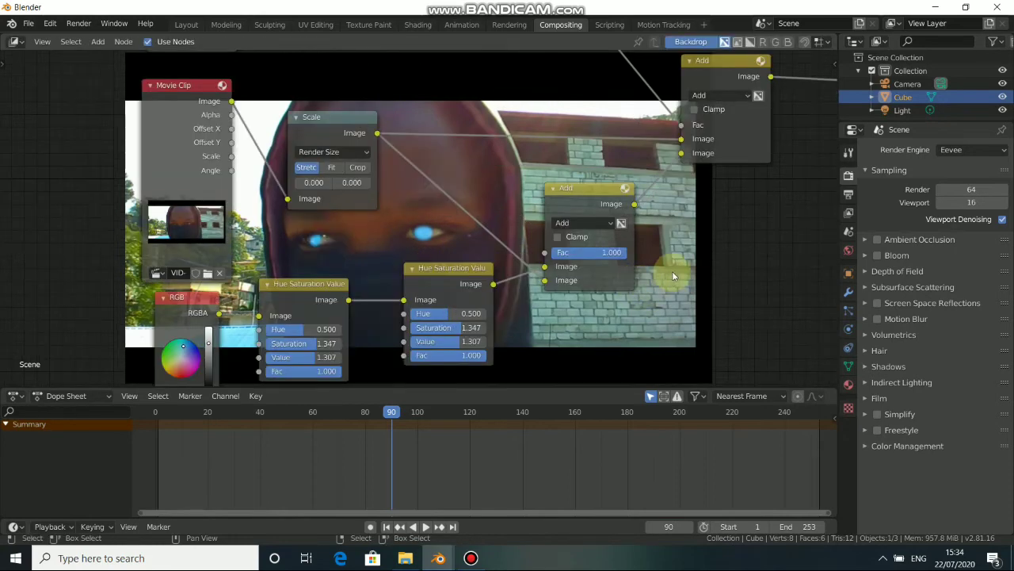
# Swap the two Image inputs of the lower Add node and set its Fac to 0.347
pyautogui.scroll(1, 399, 255)
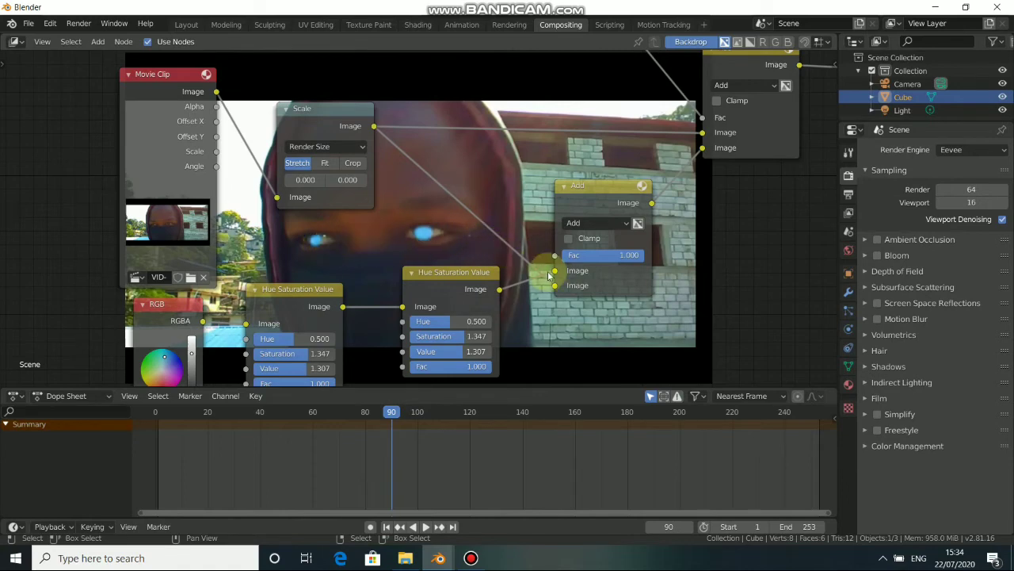
pyautogui.moveTo(556, 289); pyautogui.dragTo(556, 271)
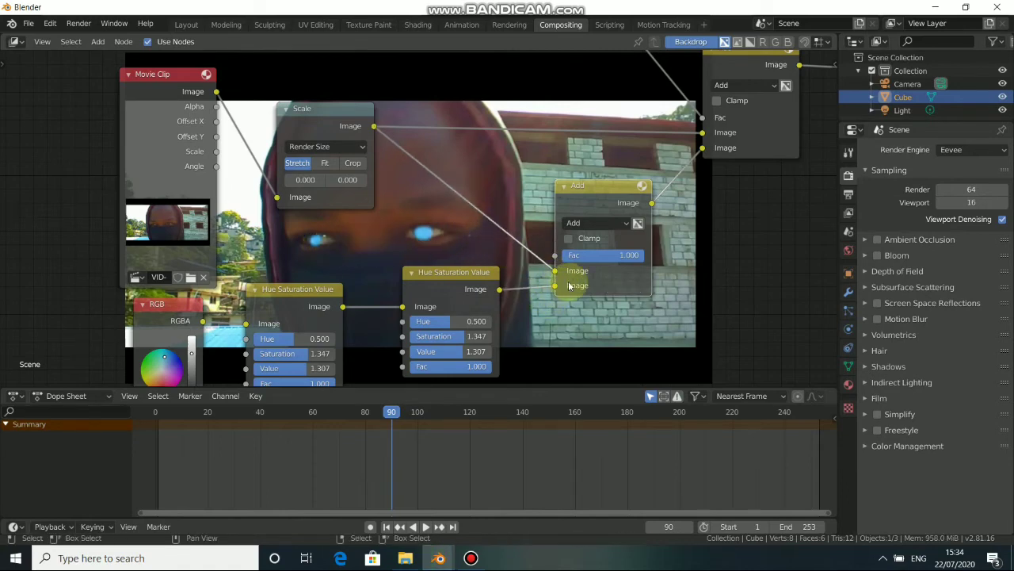
pyautogui.moveTo(641, 255); pyautogui.dragTo(589, 260)
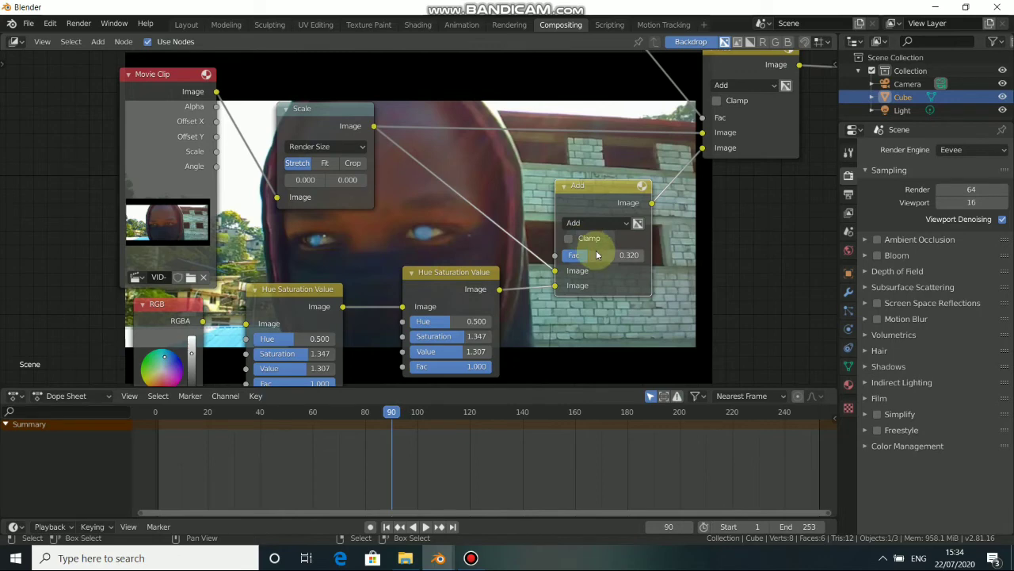
pyautogui.moveTo(597, 254); pyautogui.dragTo(576, 260)
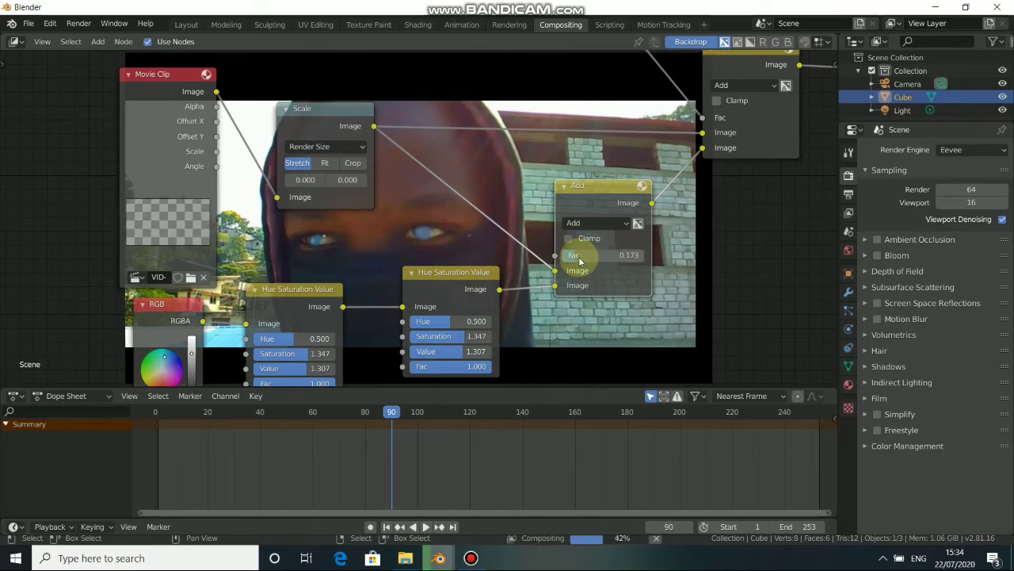
pyautogui.moveTo(591, 254); pyautogui.dragTo(620, 256)
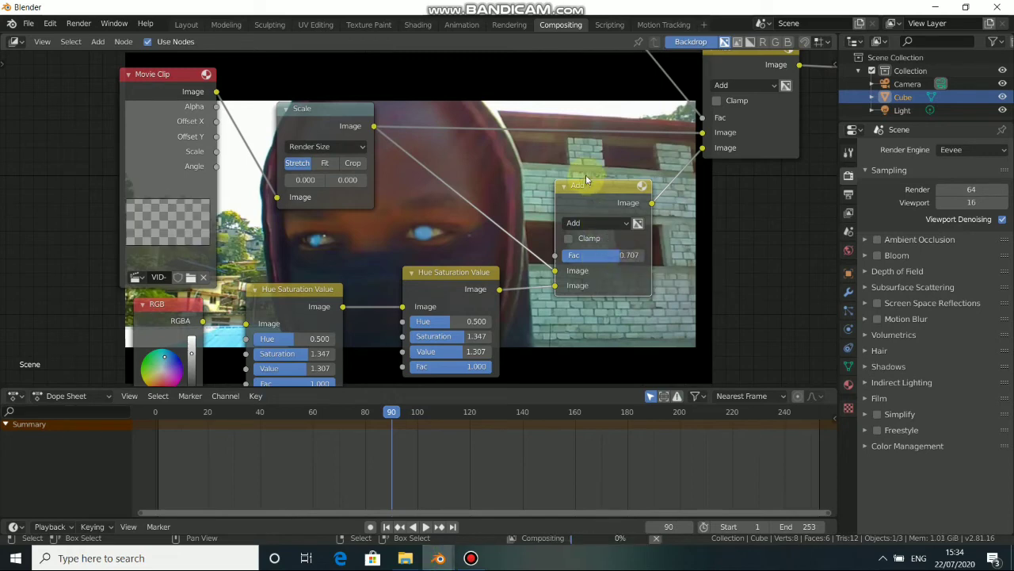
pyautogui.moveTo(587, 201); pyautogui.dragTo(573, 198)
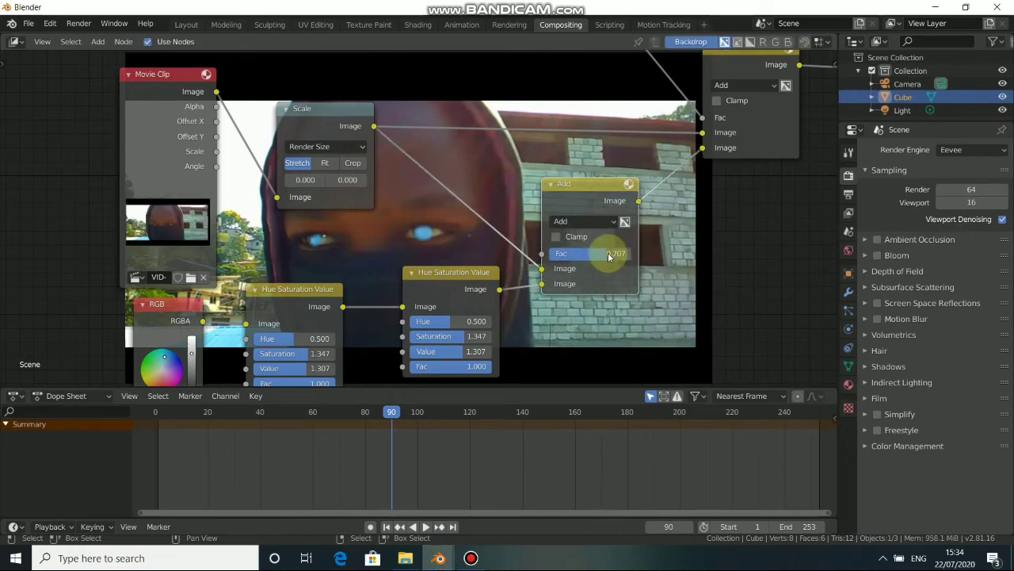
pyautogui.moveTo(608, 253); pyautogui.dragTo(575, 255)
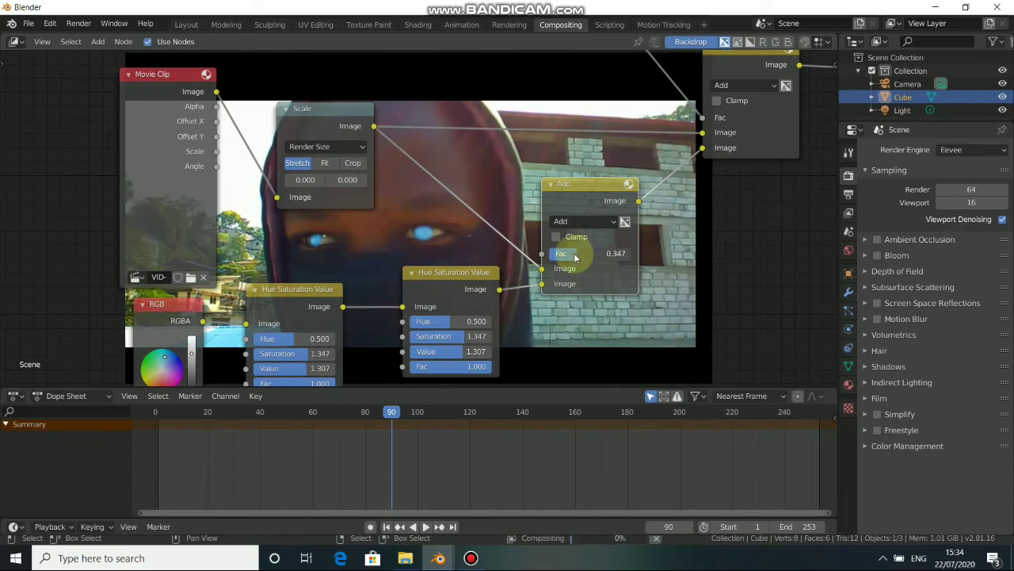
# Set the second Hue Saturation Value node's Saturation to 1.960 and Value to 2.000, and move it closer to the first one
pyautogui.moveTo(466, 337); pyautogui.dragTo(491, 336)
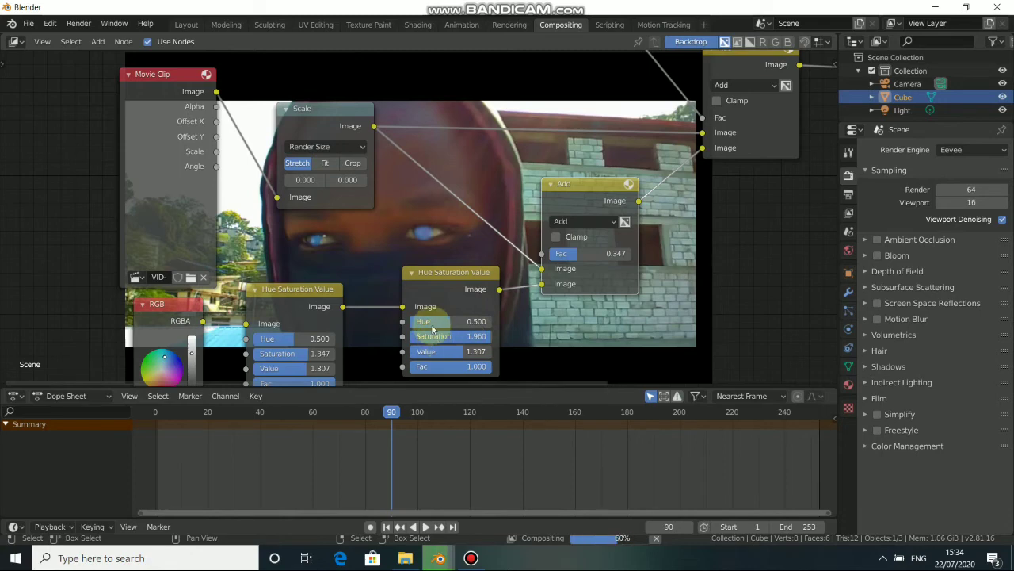
pyautogui.moveTo(475, 351); pyautogui.dragTo(492, 351)
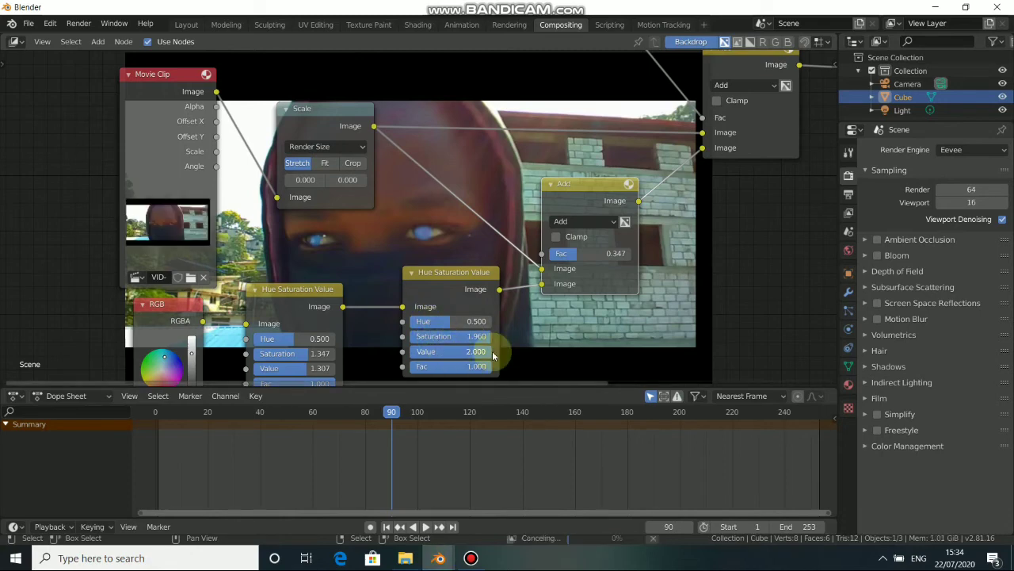
pyautogui.moveTo(452, 297); pyautogui.dragTo(419, 299)
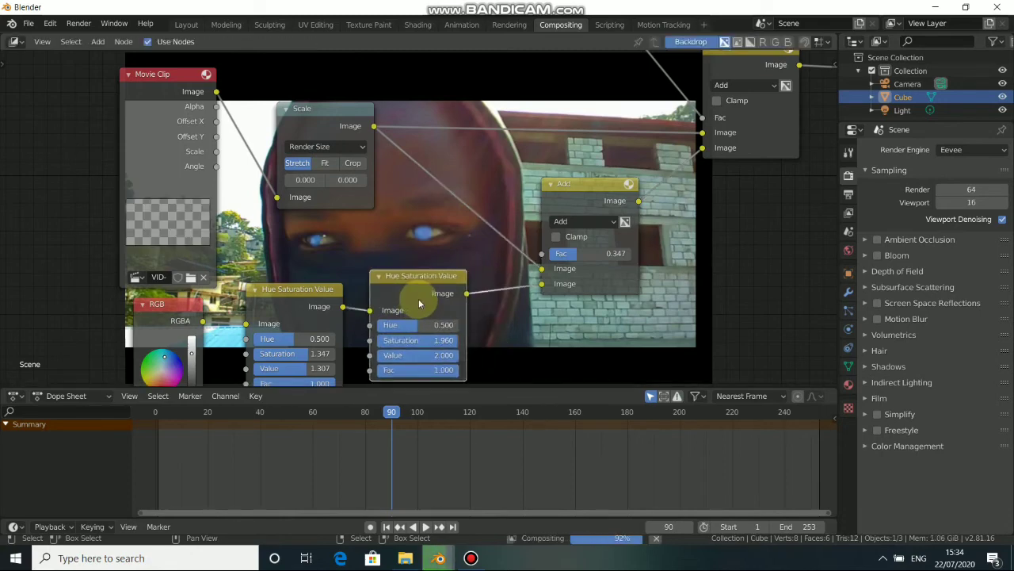
# Move the final Add node and the lower Add node left to make room before the Composite and Viewer nodes
pyautogui.scroll(-2, 498, 290)
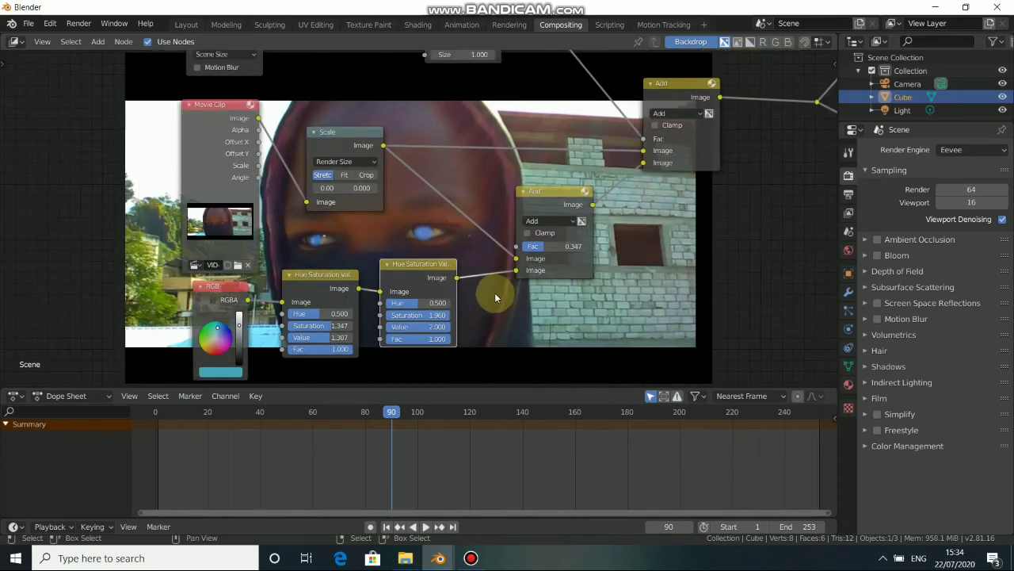
pyautogui.scroll(-2, 621, 208)
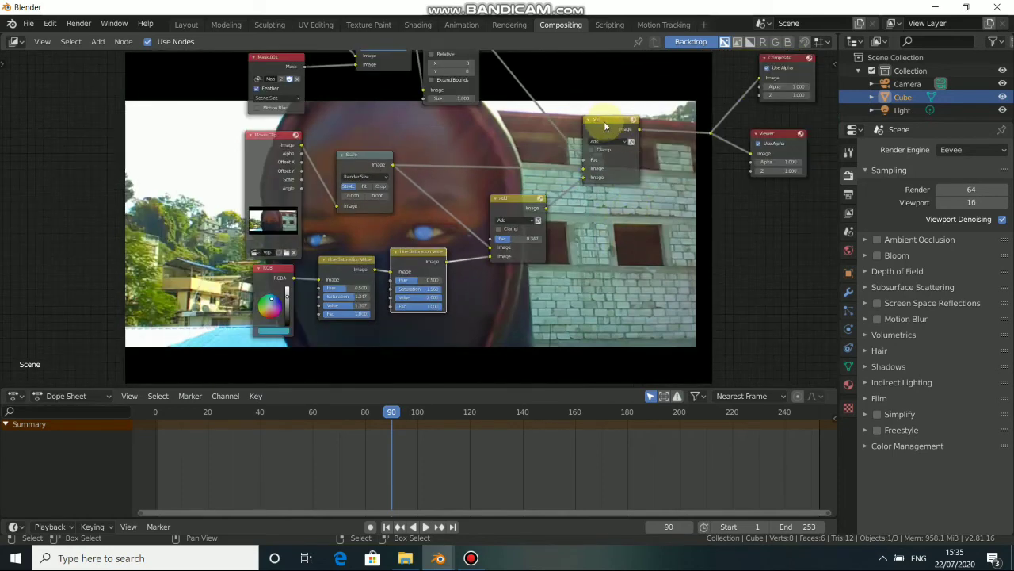
pyautogui.moveTo(602, 127); pyautogui.dragTo(566, 127)
pyautogui.moveTo(529, 202); pyautogui.dragTo(500, 205)
pyautogui.scroll(1, 627, 153)
pyautogui.moveTo(572, 206); pyautogui.dragTo(545, 252, button='middle')
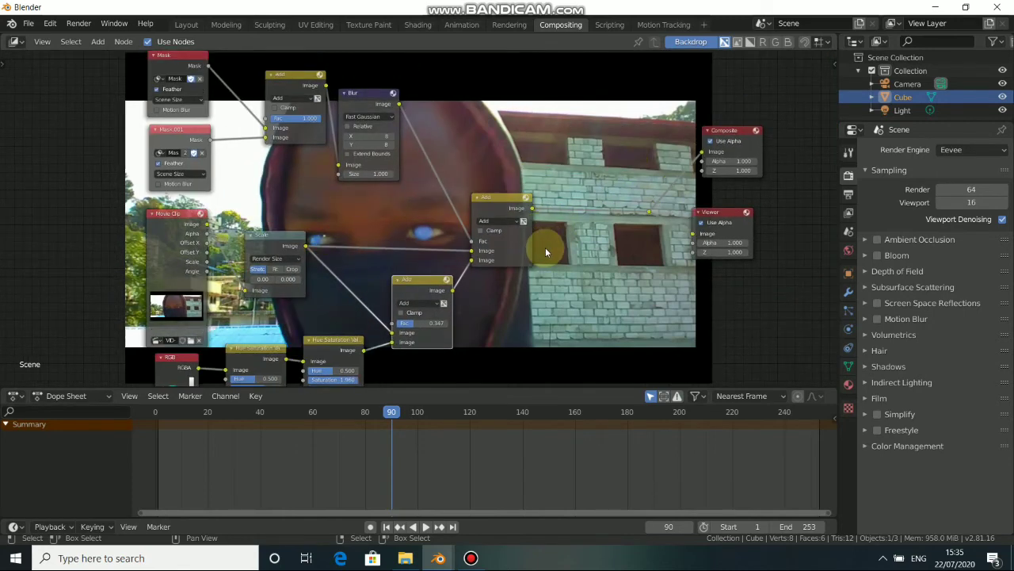
# Duplicate the final Add node and insert the copy on its output link before the Composite and Viewer nodes
pyautogui.moveTo(493, 201); pyautogui.dragTo(502, 198)
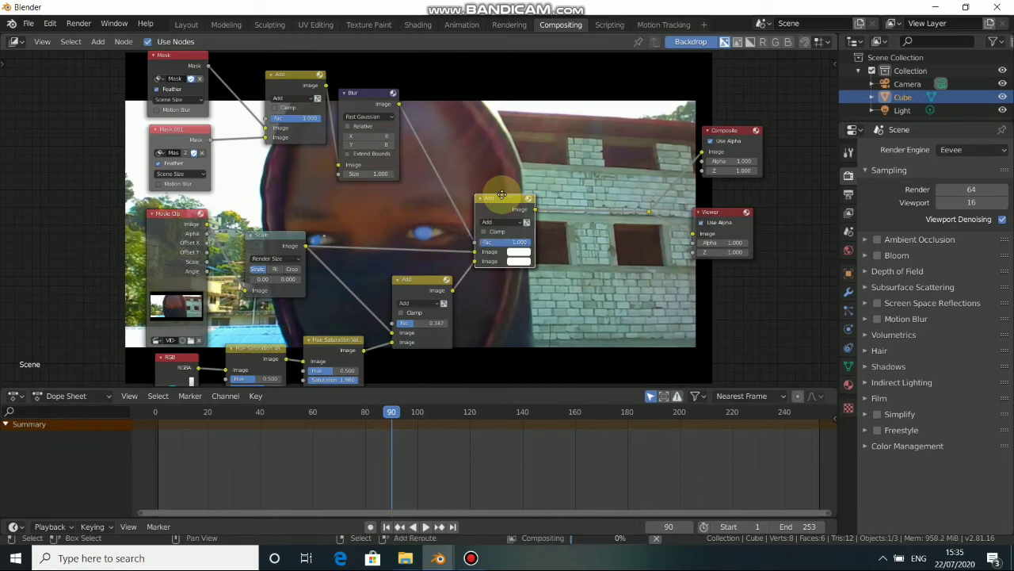
pyautogui.moveTo(503, 199); pyautogui.dragTo(502, 194)
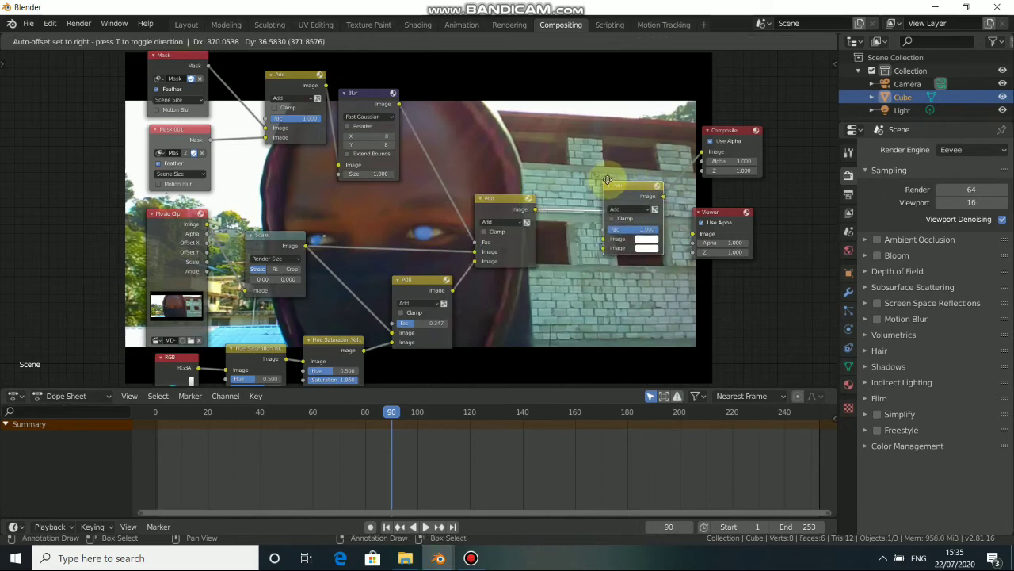
pyautogui.click(599, 183)
pyautogui.moveTo(601, 181); pyautogui.dragTo(602, 195)
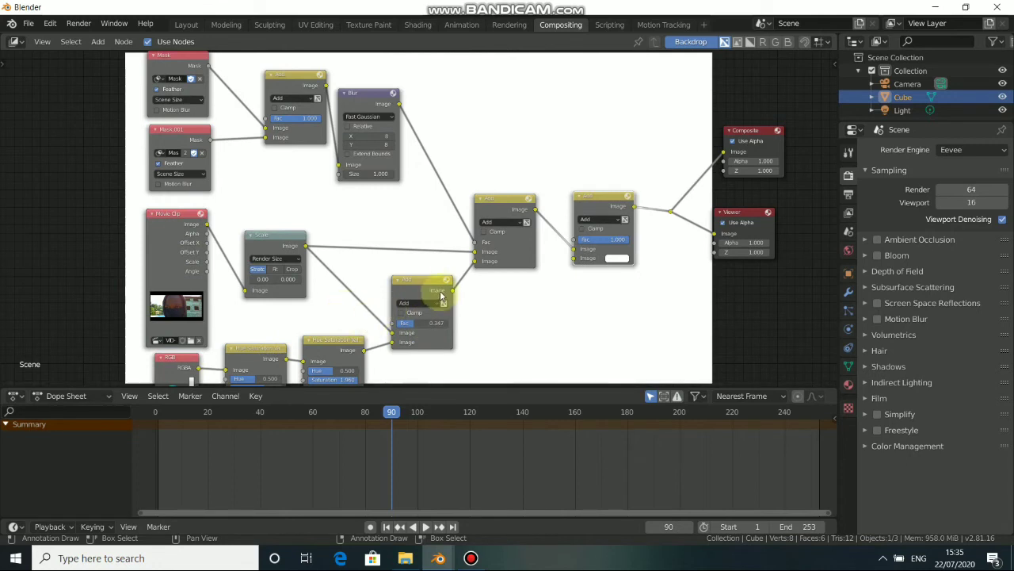
# Connect the lower Add node's output to the second Image input of the newest Add node and tidy the two upper Add nodes' spacing
pyautogui.moveTo(442, 295); pyautogui.dragTo(573, 263)
pyautogui.moveTo(600, 198); pyautogui.dragTo(600, 193)
pyautogui.moveTo(505, 211); pyautogui.dragTo(484, 213)
# Connect the output of the Add node combining the masks to the newest Add node's Fac input and space the nodes apart
pyautogui.moveTo(297, 85); pyautogui.dragTo(282, 96)
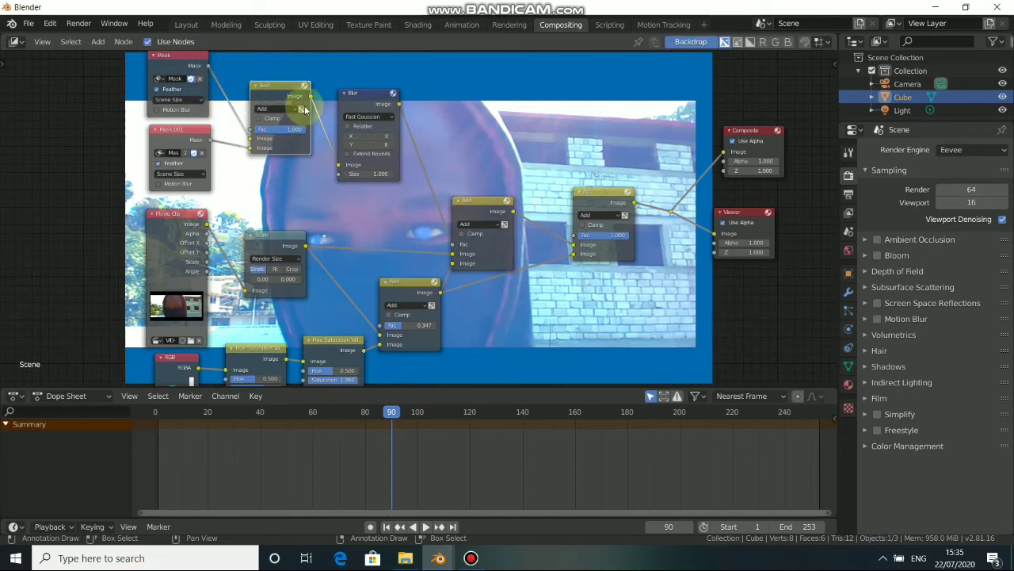
pyautogui.moveTo(310, 96); pyautogui.dragTo(572, 243)
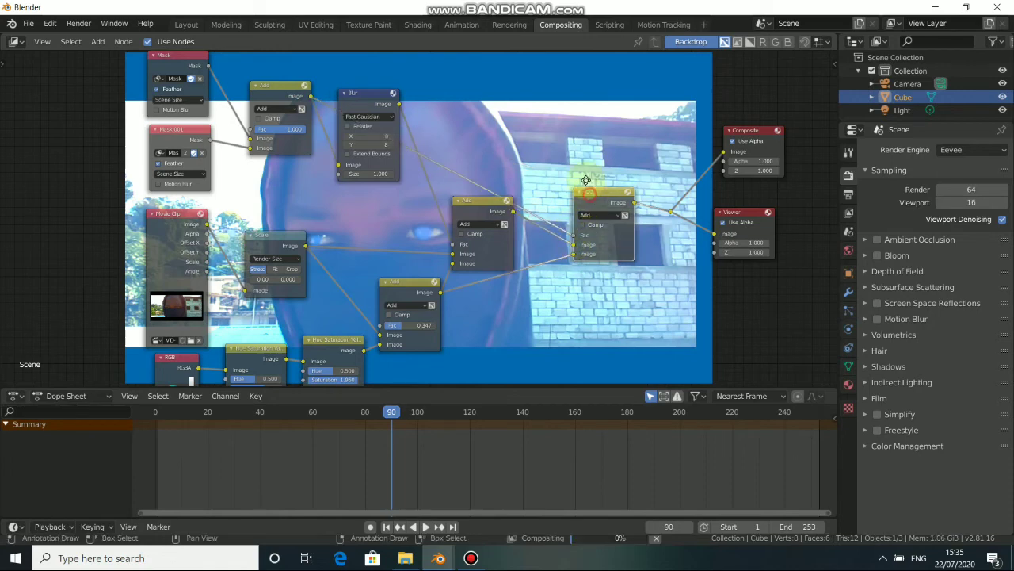
pyautogui.moveTo(596, 200); pyautogui.dragTo(602, 179)
pyautogui.moveTo(475, 208); pyautogui.dragTo(462, 210)
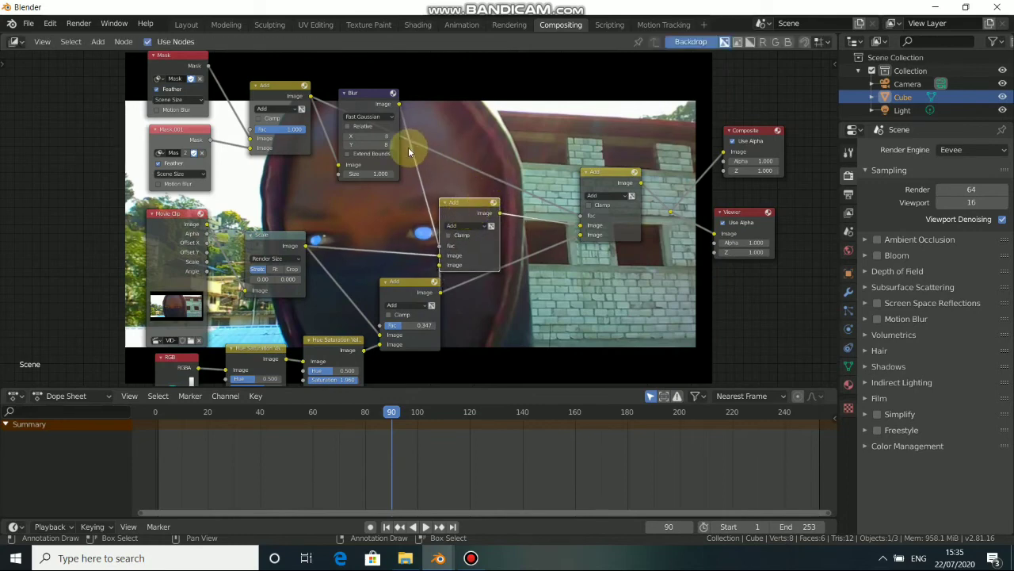
# Move the Blur node clear of the masks' Add output link, then duplicate it and insert the copy before the final Add node's Fac input
pyautogui.moveTo(357, 107); pyautogui.dragTo(340, 141)
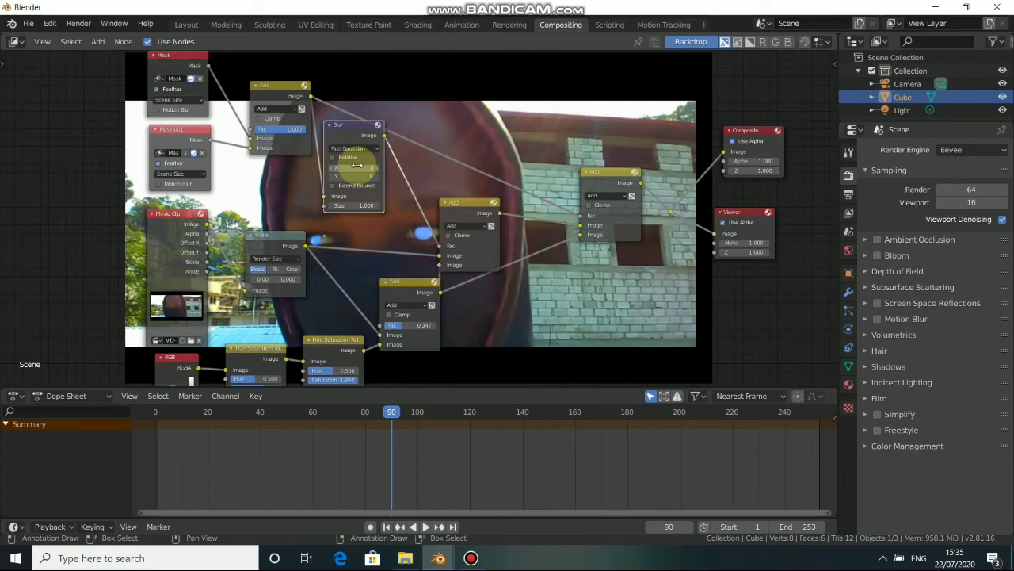
pyautogui.press('g')
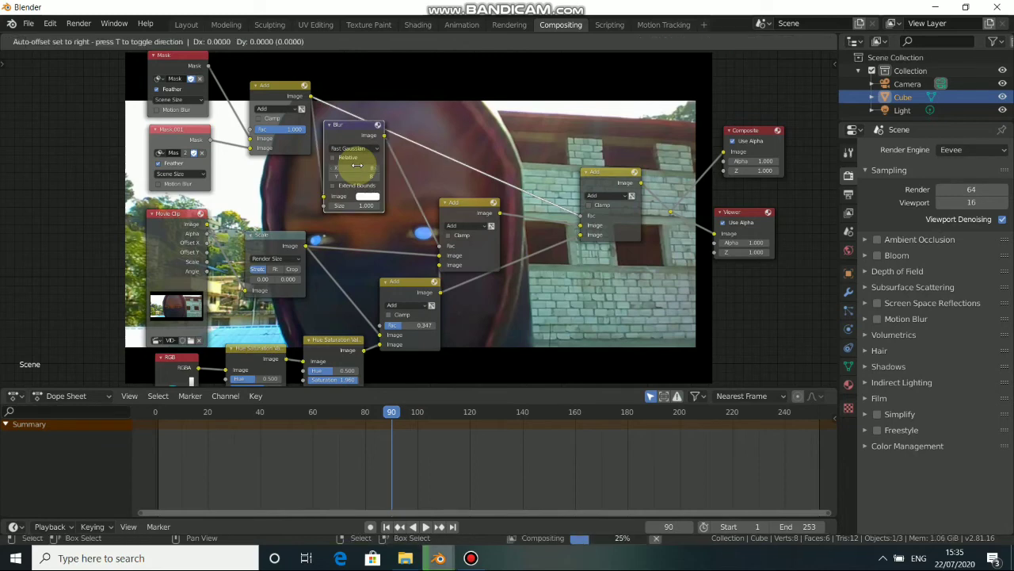
pyautogui.click(498, 141)
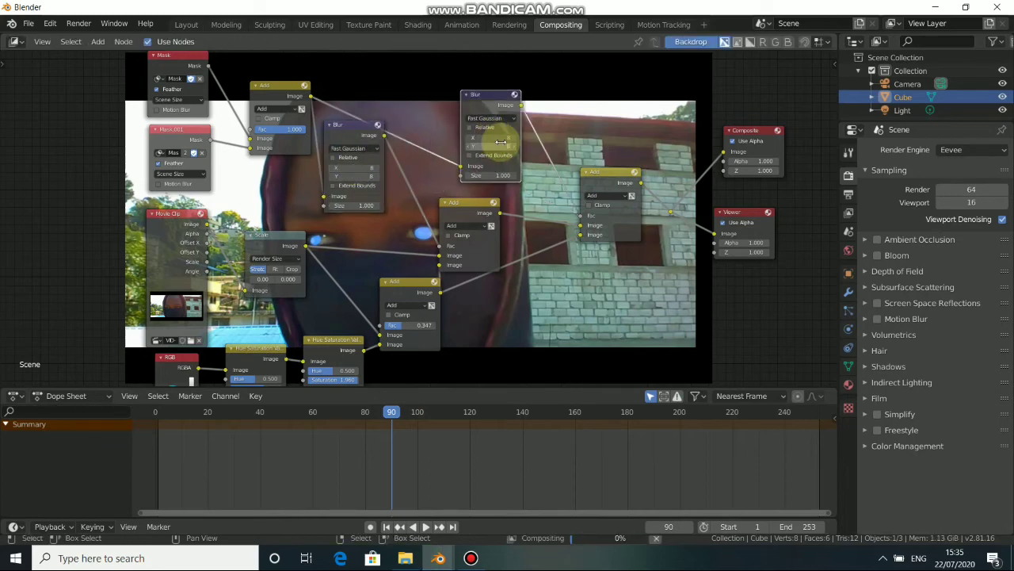
# Set the new Blur node's Y size to 79
pyautogui.scroll(4, 501, 141)
pyautogui.moveTo(509, 163); pyautogui.dragTo(506, 196, button='middle')
pyautogui.moveTo(513, 154); pyautogui.dragTo(523, 154)
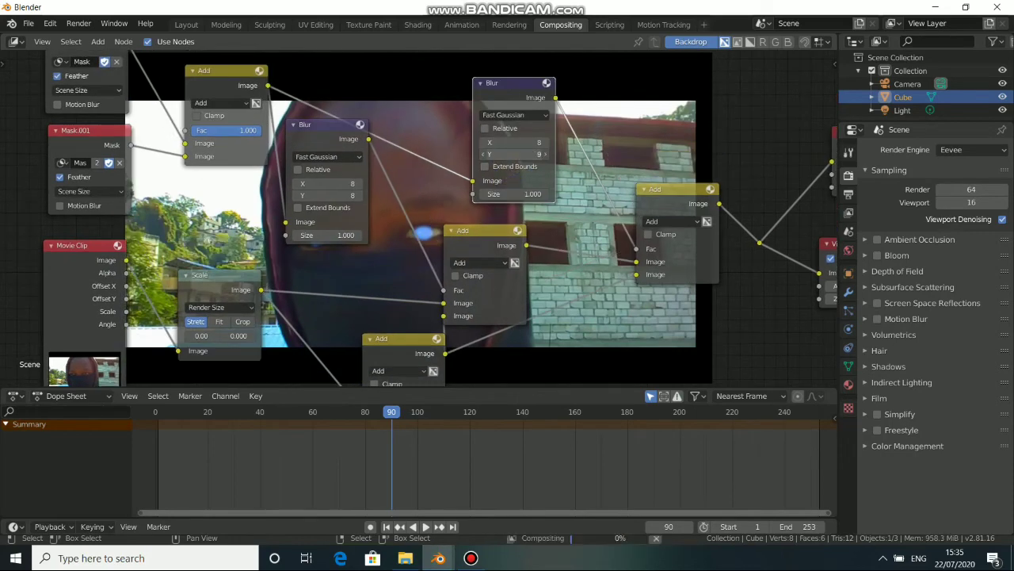
pyautogui.click(511, 153)
pyautogui.write('79')
pyautogui.click(462, 226)
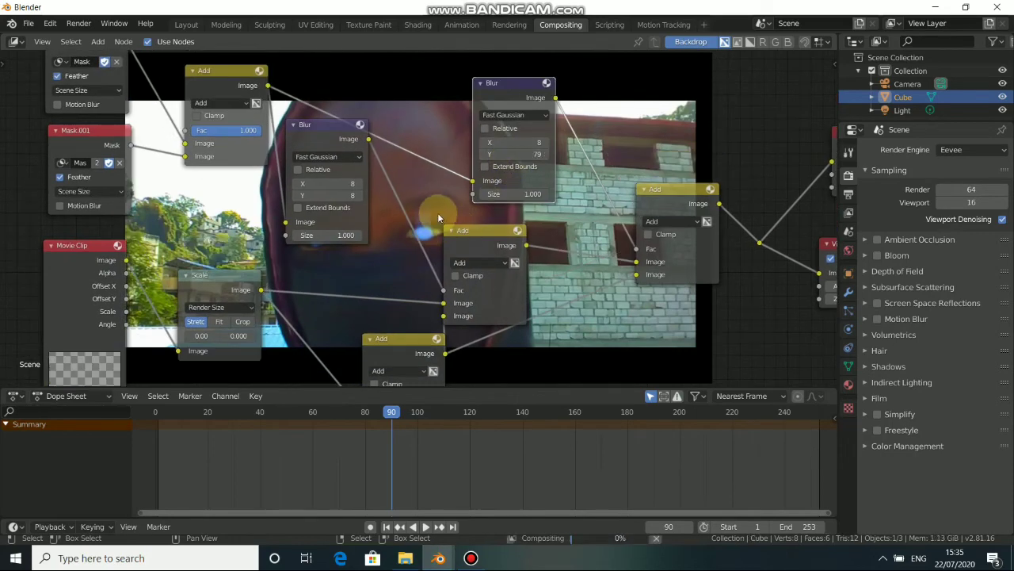
# Set the new Blur node's size to 105 in X and 8 in Y
pyautogui.scroll(1, 437, 212)
pyautogui.scroll(1, 353, 235)
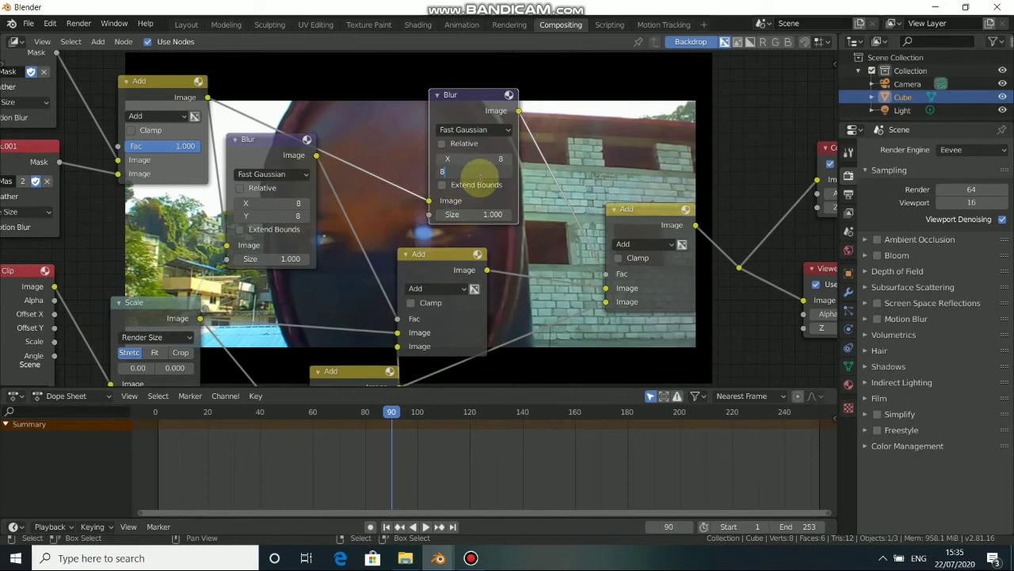
pyautogui.press('Return')
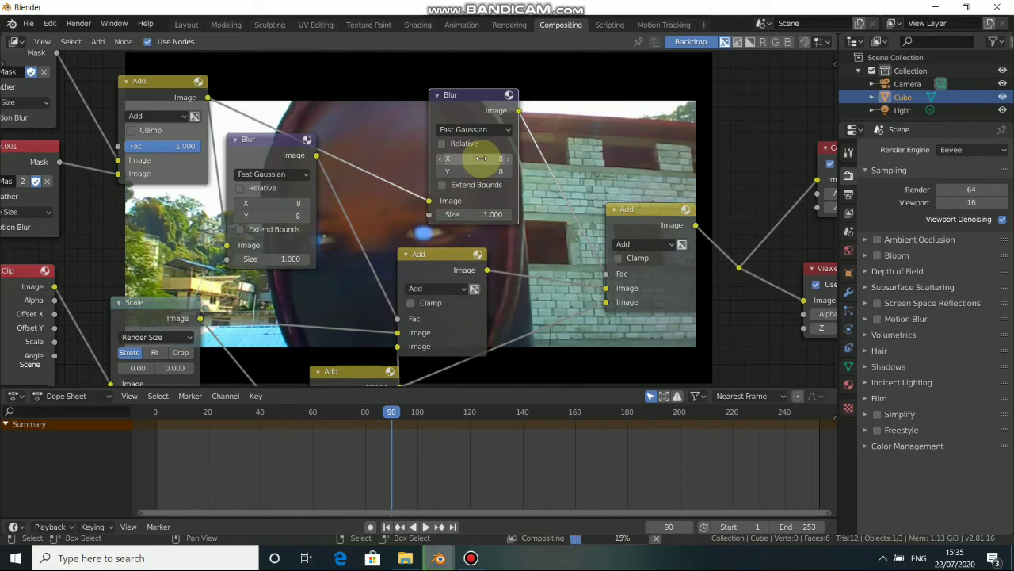
pyautogui.click(481, 158)
pyautogui.write('105')
pyautogui.press('Return')
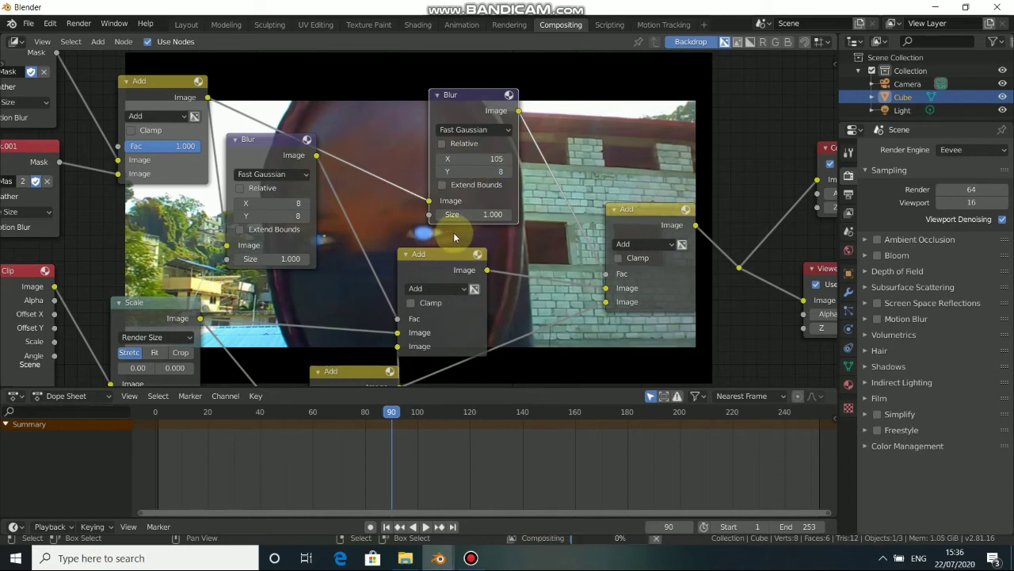
# Move the Add node fed by the first Blur node slightly up, away from the lower Add node
pyautogui.moveTo(431, 237); pyautogui.dragTo(513, 135, button='middle')
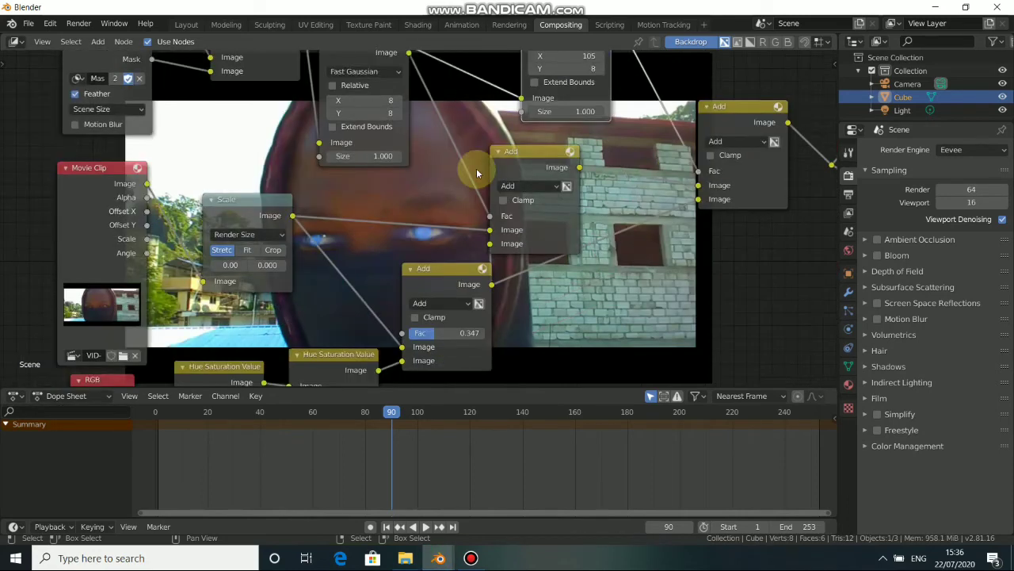
pyautogui.moveTo(342, 252); pyautogui.dragTo(383, 137, button='middle')
pyautogui.scroll(1, 374, 249)
pyautogui.moveTo(520, 323); pyautogui.dragTo(265, 299, button='middle')
pyautogui.scroll(-7, 428, 233)
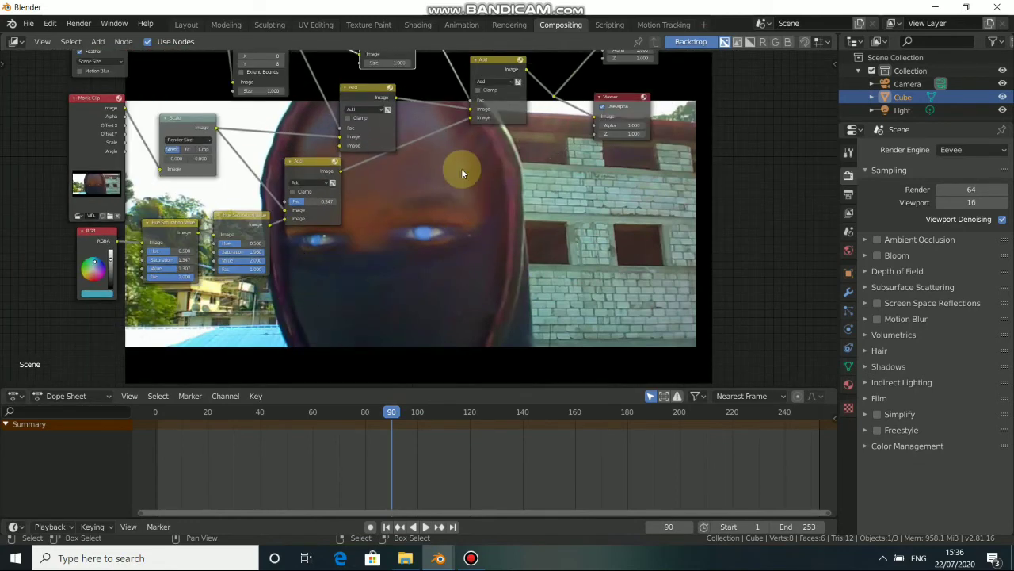
pyautogui.moveTo(461, 168); pyautogui.dragTo(475, 263, button='middle')
pyautogui.scroll(1, 458, 262)
pyautogui.moveTo(370, 181); pyautogui.dragTo(367, 174)
# Set the lower Add node's Fac to 0.633
pyautogui.moveTo(434, 285); pyautogui.dragTo(614, 238, button='middle')
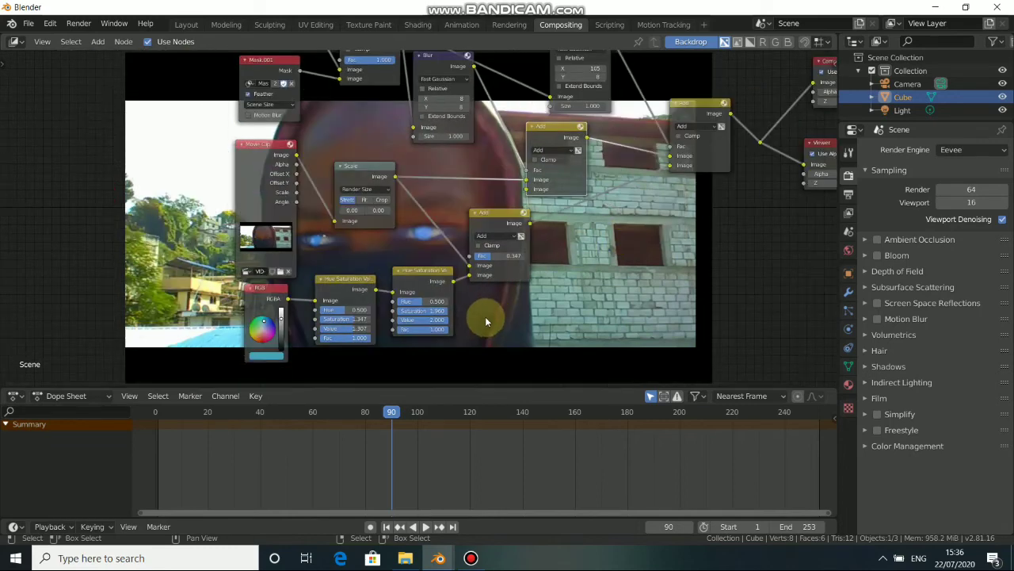
pyautogui.moveTo(485, 316); pyautogui.dragTo(407, 271, button='middle')
pyautogui.scroll(2, 512, 288)
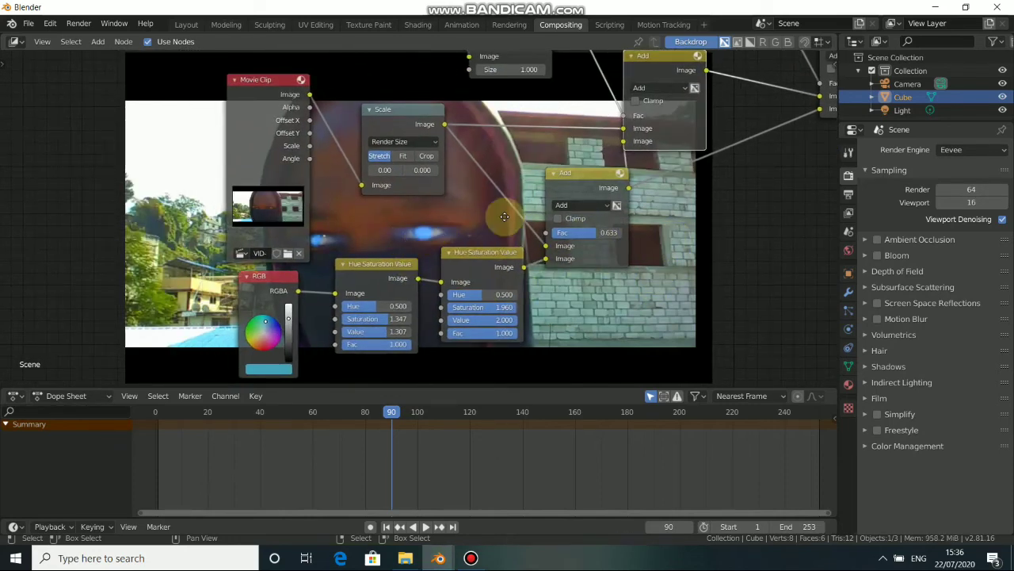
# Adjust the Saturation of the Hue Saturation Value node next to the RGB node to 1.307
pyautogui.moveTo(505, 220); pyautogui.dragTo(632, 196, button='middle')
pyautogui.scroll(1, 486, 271)
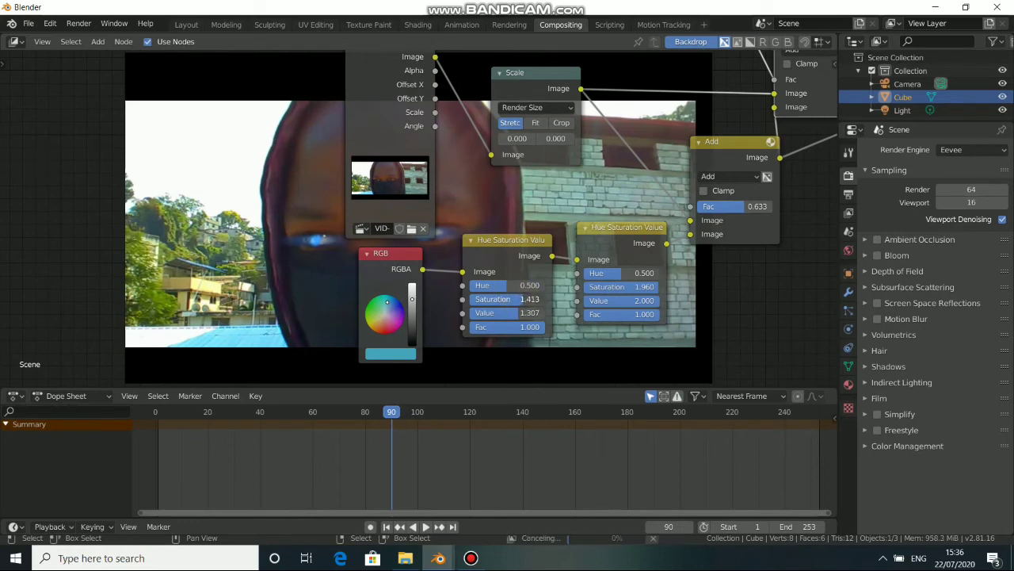
pyautogui.moveTo(530, 299); pyautogui.dragTo(552, 298)
pyautogui.moveTo(558, 323); pyautogui.dragTo(355, 195, button='middle')
pyautogui.scroll(1, 506, 204)
pyautogui.moveTo(508, 206); pyautogui.dragTo(347, 245, button='middle')
pyautogui.moveTo(351, 238); pyautogui.dragTo(325, 238)
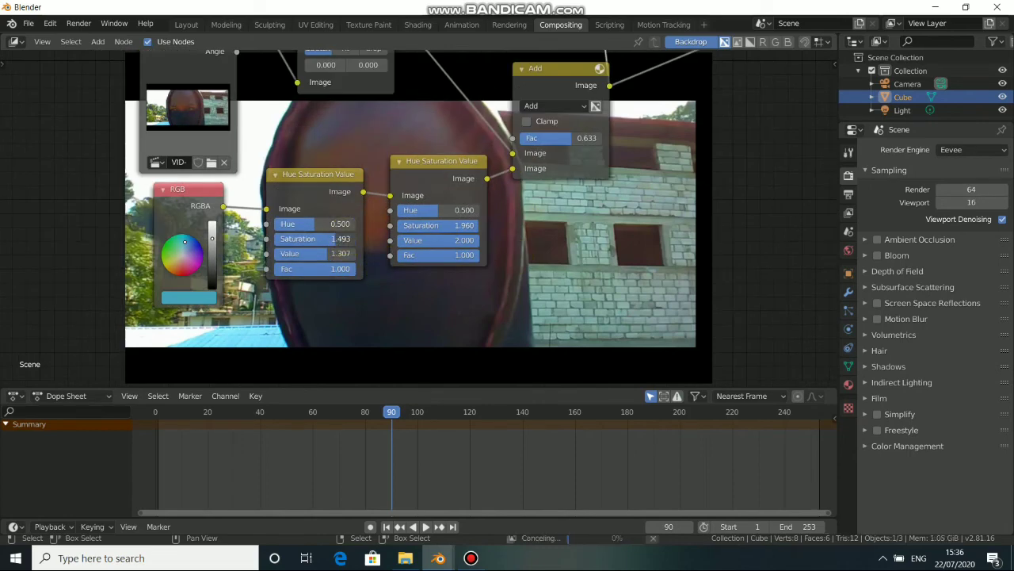
pyautogui.moveTo(418, 326); pyautogui.dragTo(404, 258, button='middle')
pyautogui.scroll(1, 404, 258)
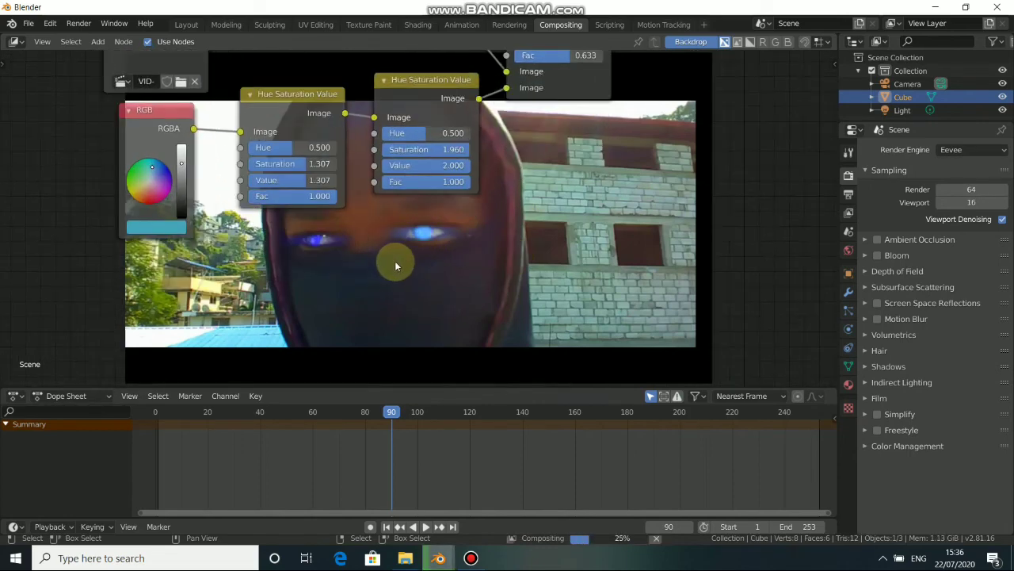
# Lower the Fac of the Add node that mixes the eye color with the footage to 0.407
pyautogui.moveTo(349, 243); pyautogui.dragTo(505, 270, button='middle')
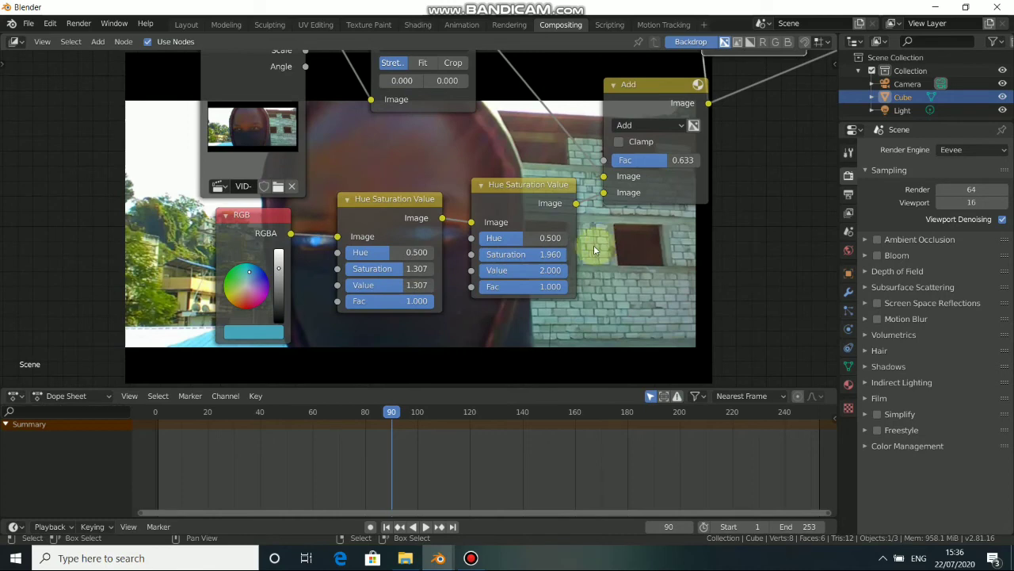
pyautogui.moveTo(596, 244); pyautogui.dragTo(497, 296, button='middle')
pyautogui.moveTo(562, 217); pyautogui.dragTo(473, 208)
pyautogui.moveTo(372, 206); pyautogui.dragTo(367, 259, button='middle')
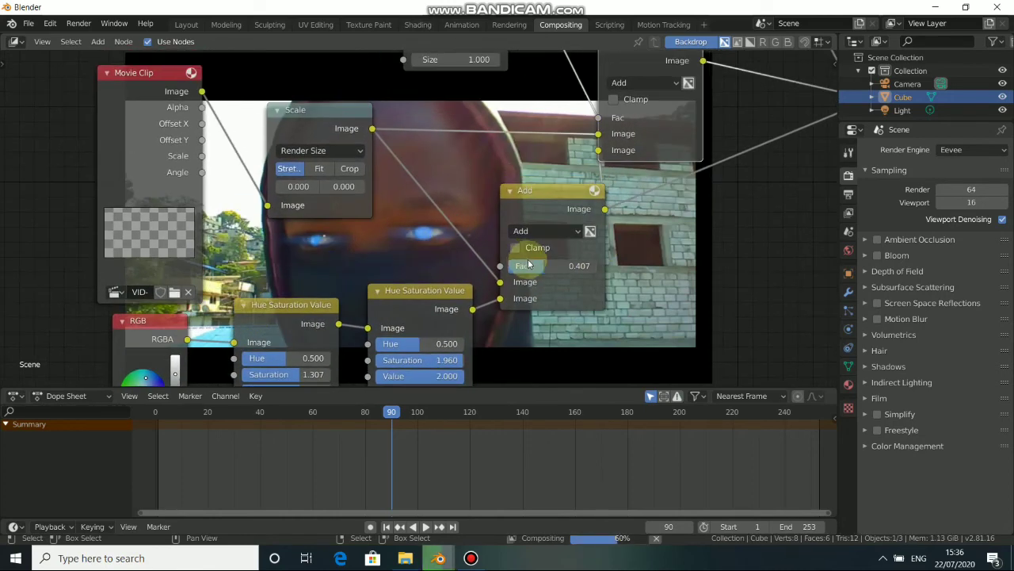
# Scrub through the timeline to examine the glowing eyes on other frames of the footage
pyautogui.scroll(-2, 606, 238)
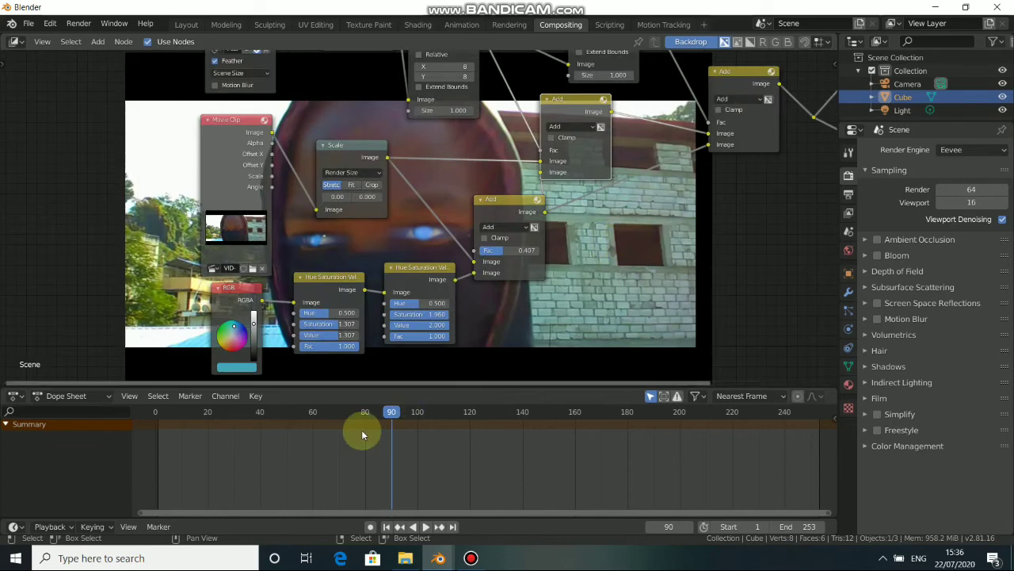
pyautogui.moveTo(385, 419); pyautogui.dragTo(420, 352)
pyautogui.press('space')
pyautogui.scroll(-2, 582, 289)
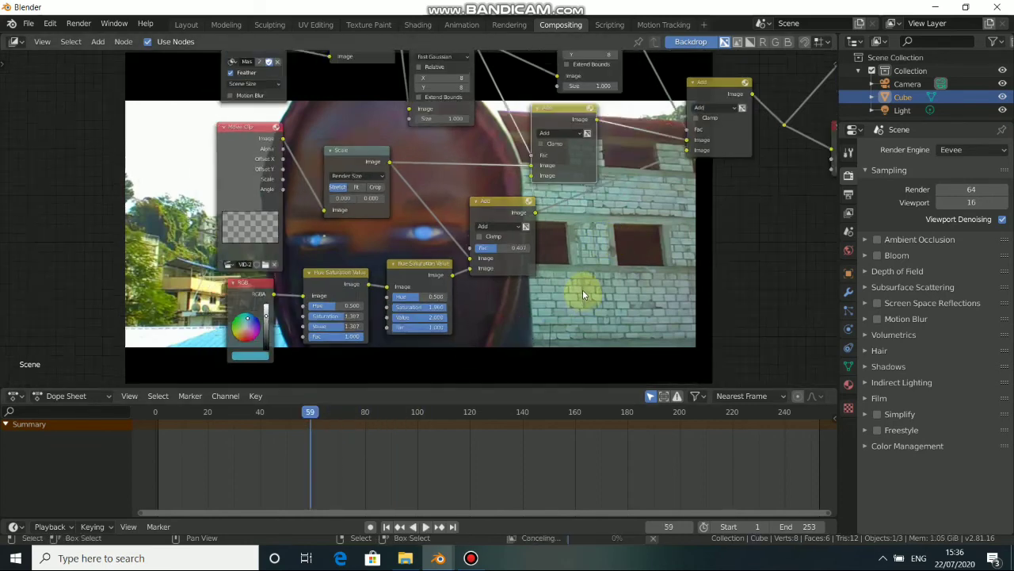
pyautogui.moveTo(578, 250); pyautogui.dragTo(351, 283, button='middle')
pyautogui.moveTo(321, 409); pyautogui.dragTo(247, 410)
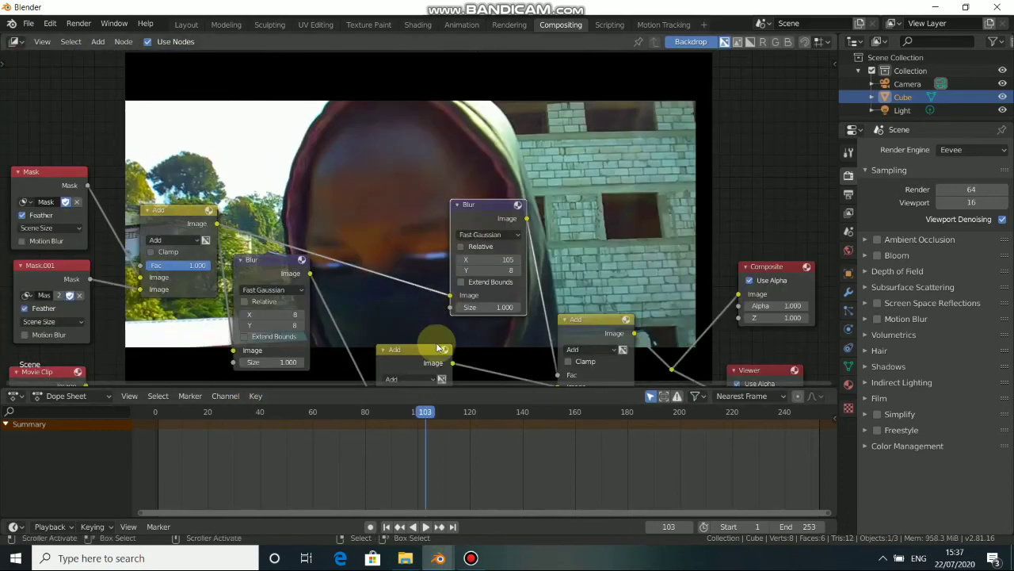
# Move the second Blur node slightly down and to the right, away from the eyes in the backdrop
pyautogui.moveTo(463, 293); pyautogui.dragTo(446, 337, button='middle')
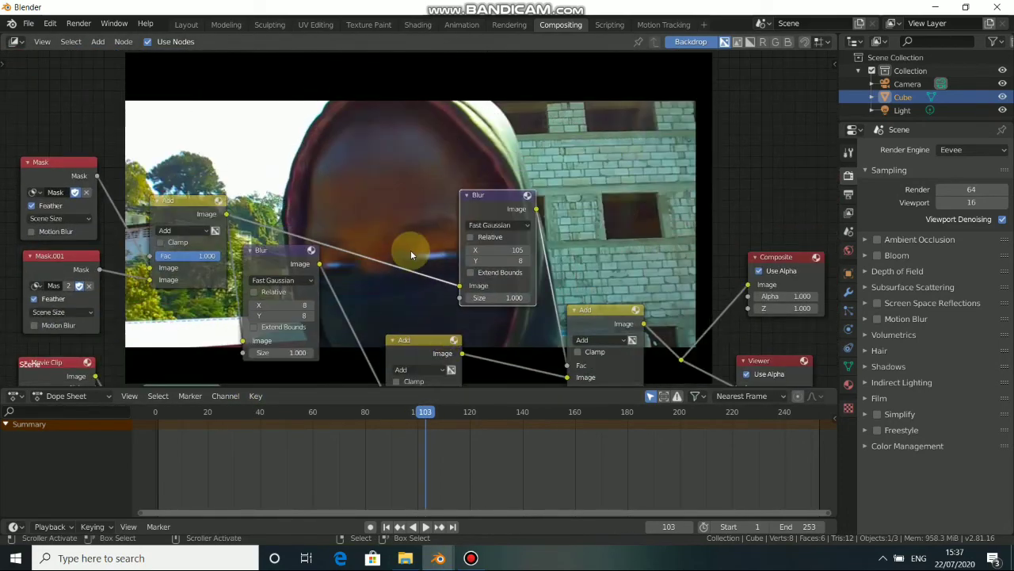
pyautogui.click(485, 204)
pyautogui.moveTo(485, 205); pyautogui.dragTo(499, 226)
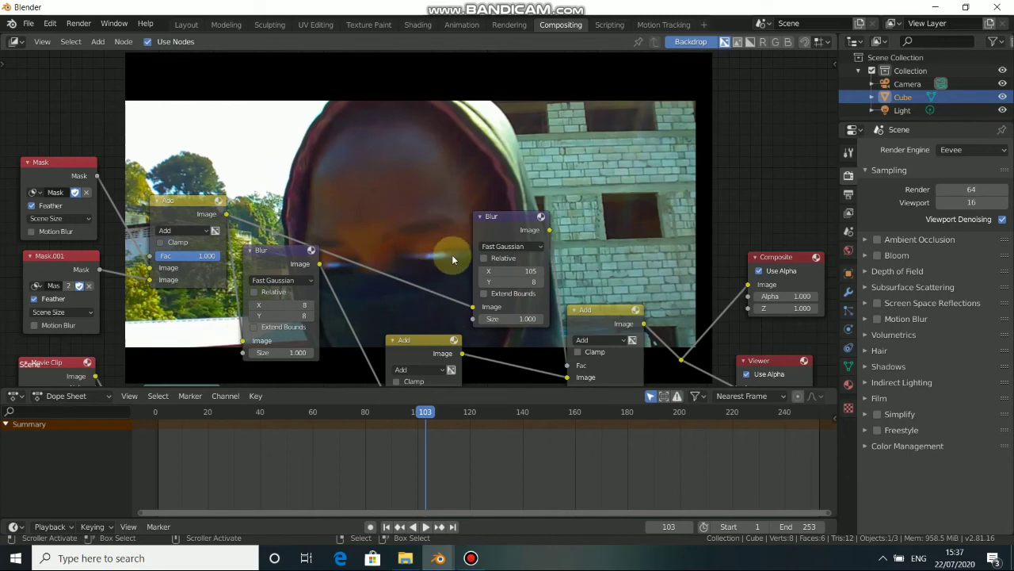
# Step through frames 99 to 102, return to frame 101 and keyframe the second Blur node's X 105 and Y 8 sizes
pyautogui.click(414, 413)
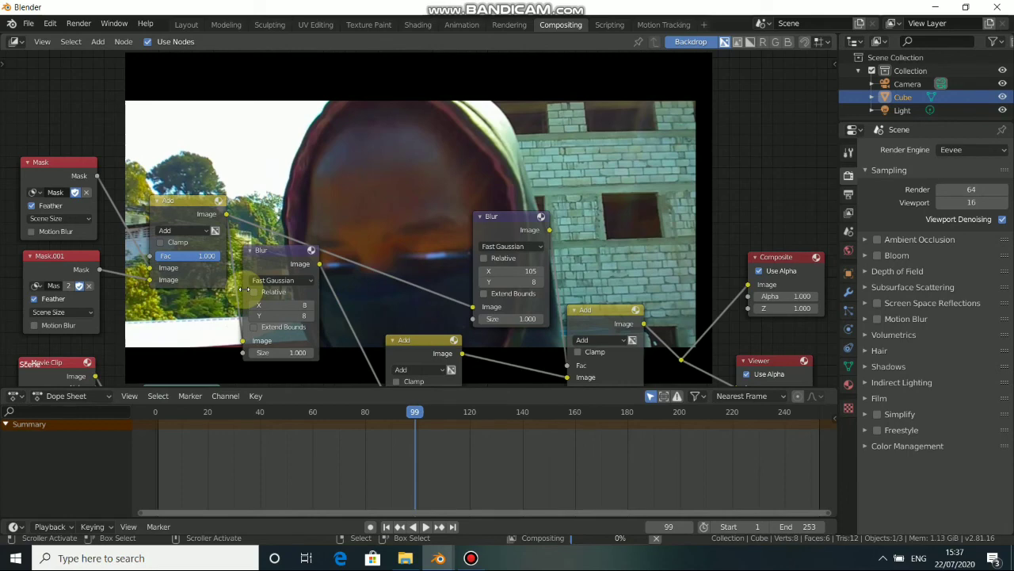
pyautogui.press('Right')
pyautogui.press('Right')
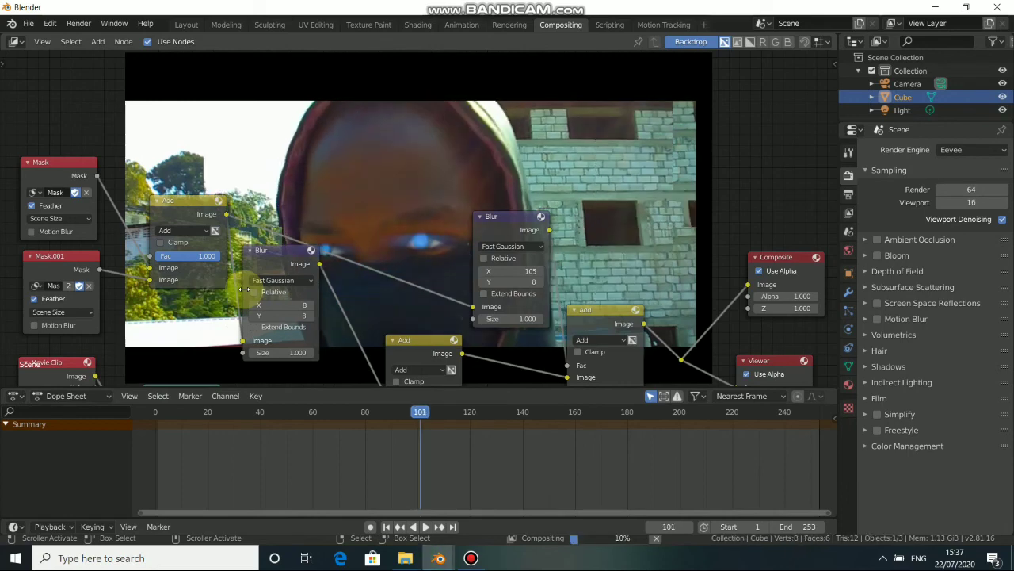
pyautogui.press('Right')
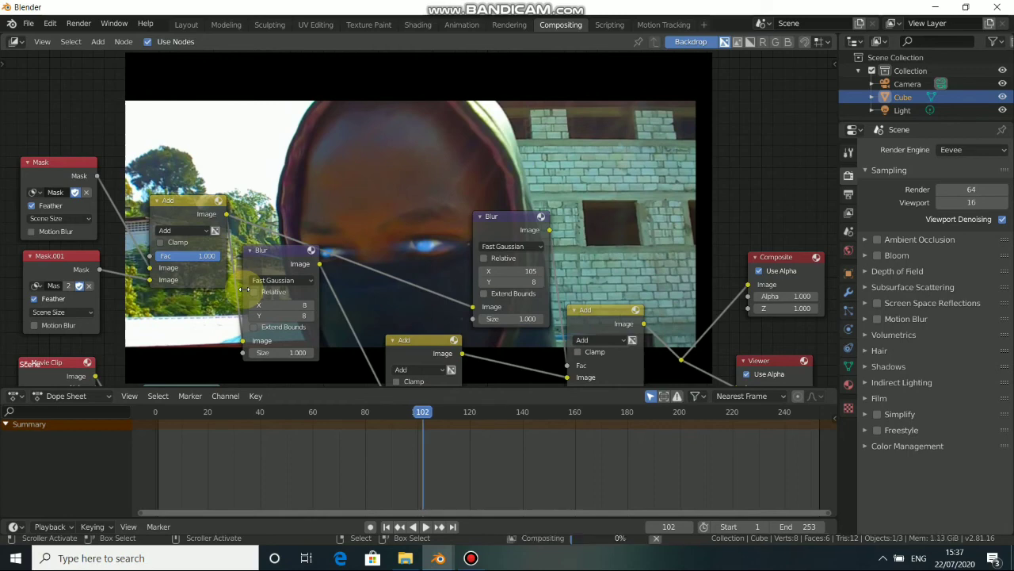
pyautogui.press('Left')
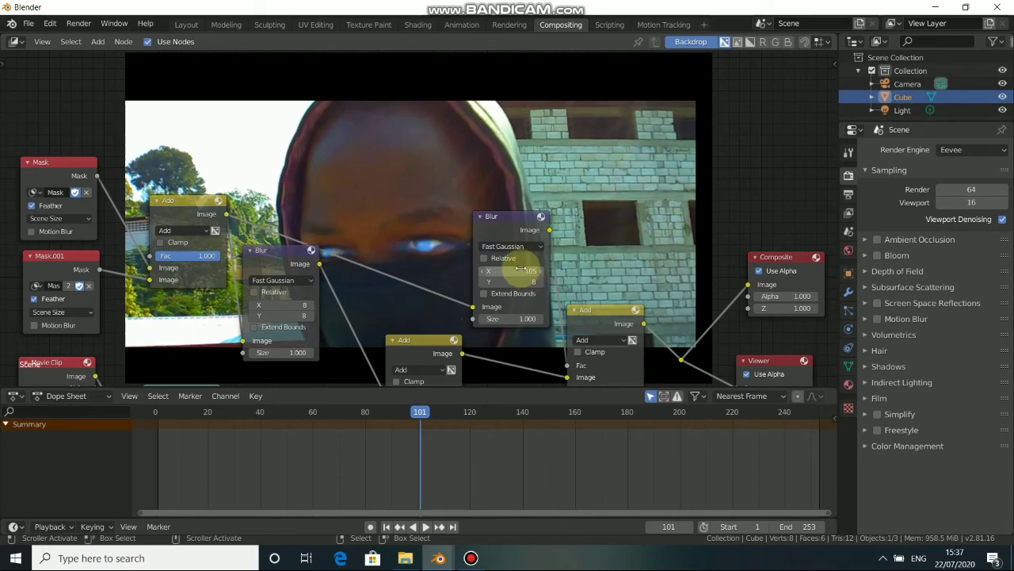
pyautogui.press('i')
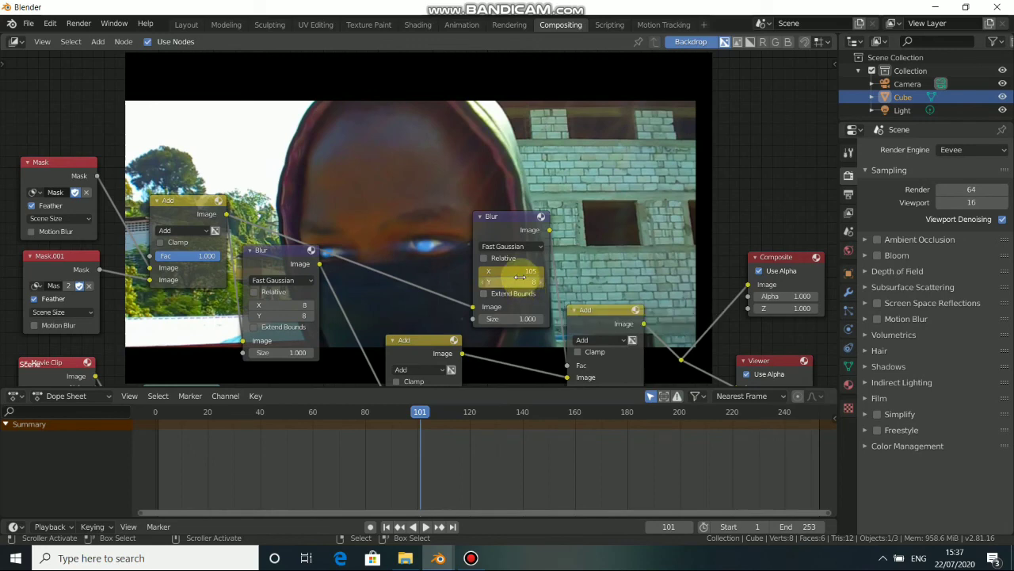
# At frame 102, set the second Blur node's X size to 52 and insert a keyframe for it
pyautogui.press('Right')
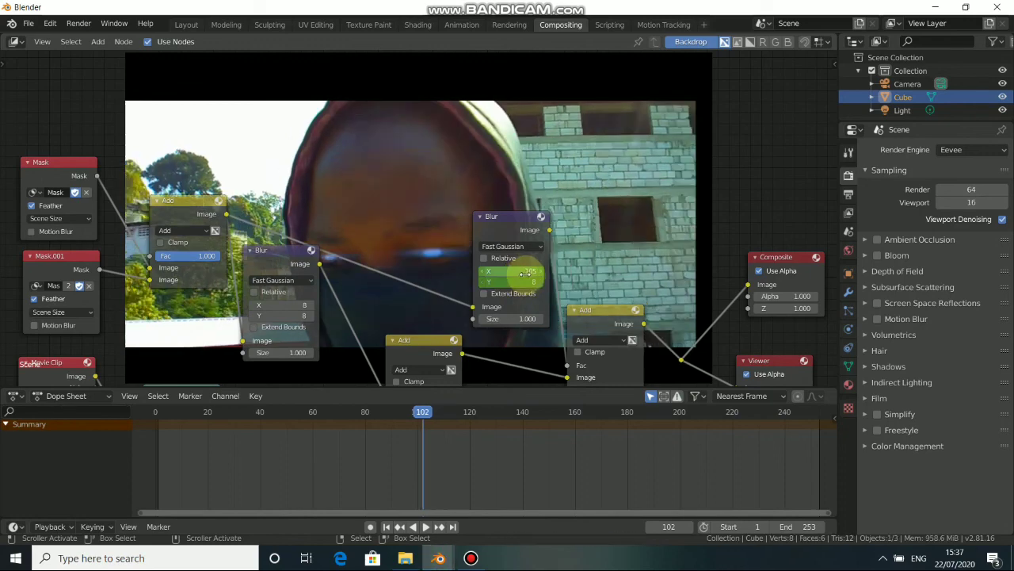
pyautogui.moveTo(515, 273)
pyautogui.mouseDown()
pyautogui.moveTo(482, 273)
pyautogui.moveTo(510, 270)
pyautogui.mouseUp()
pyautogui.click(516, 231)
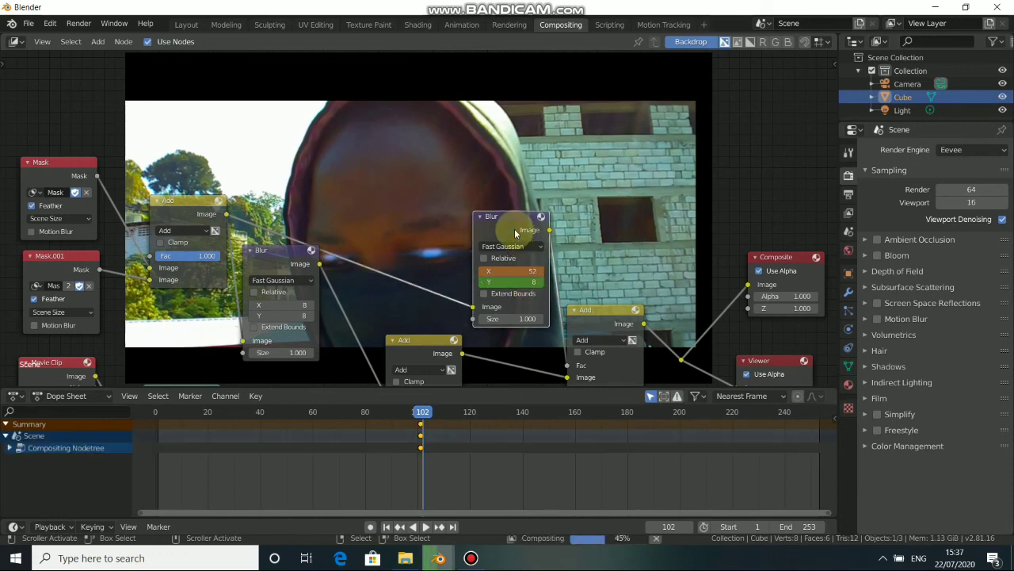
pyautogui.press('i')
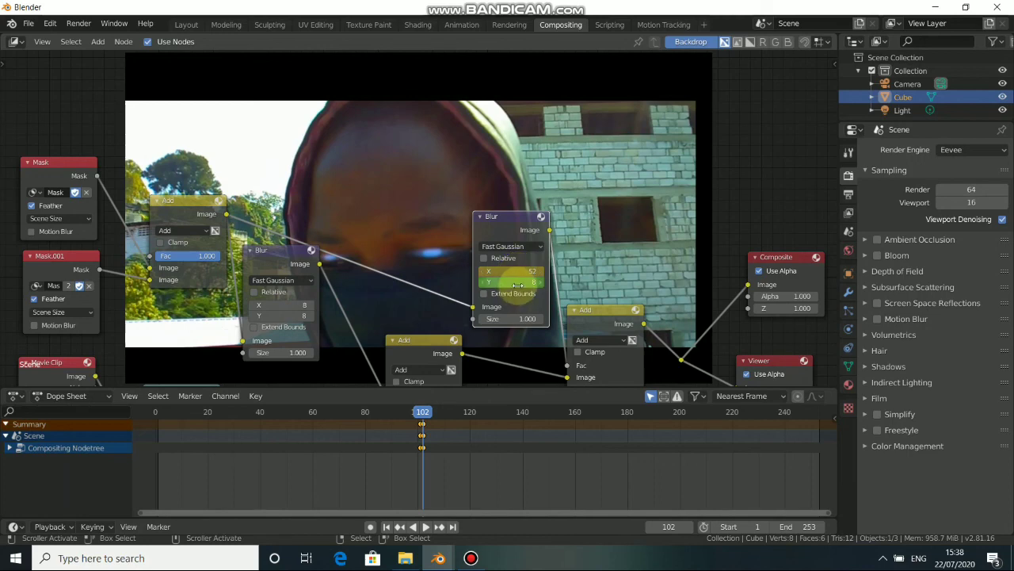
# Compare frames 101 and 102 to examine the effect of the keyframed blur on the eye glow
pyautogui.moveTo(647, 219); pyautogui.dragTo(627, 289, button='middle')
pyautogui.press('Left')
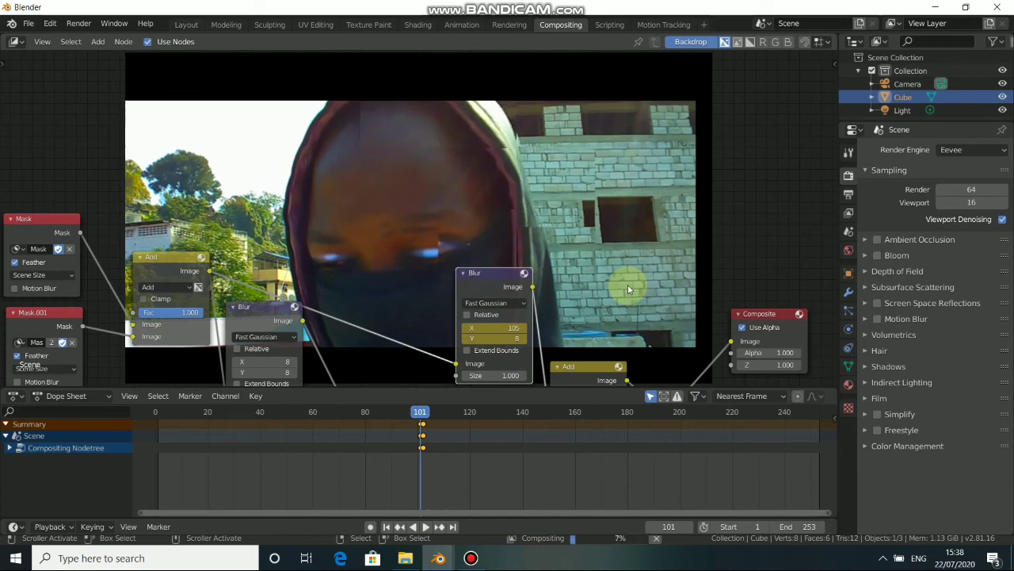
pyautogui.press('Right')
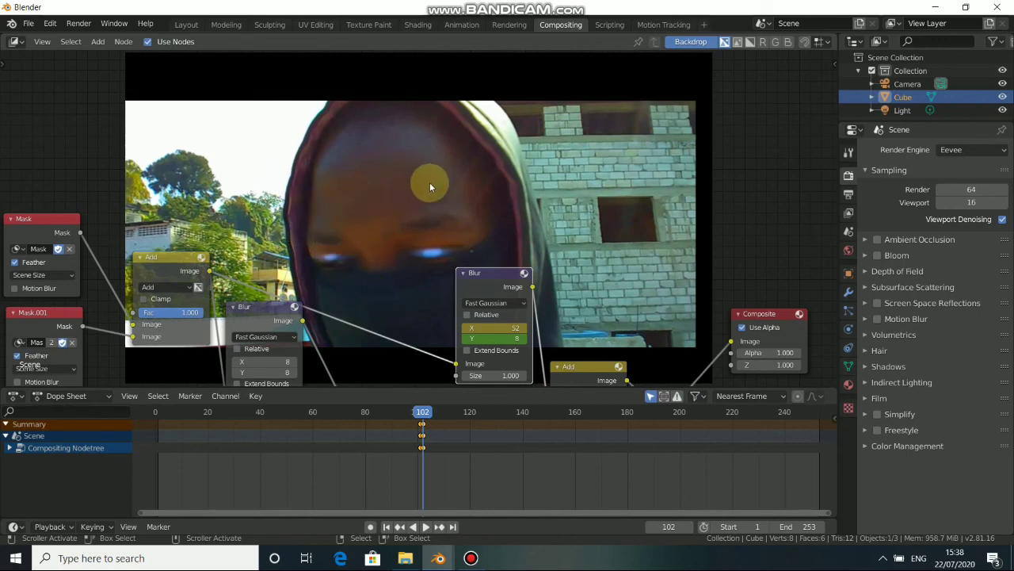
pyautogui.moveTo(431, 301); pyautogui.dragTo(434, 217, button='middle')
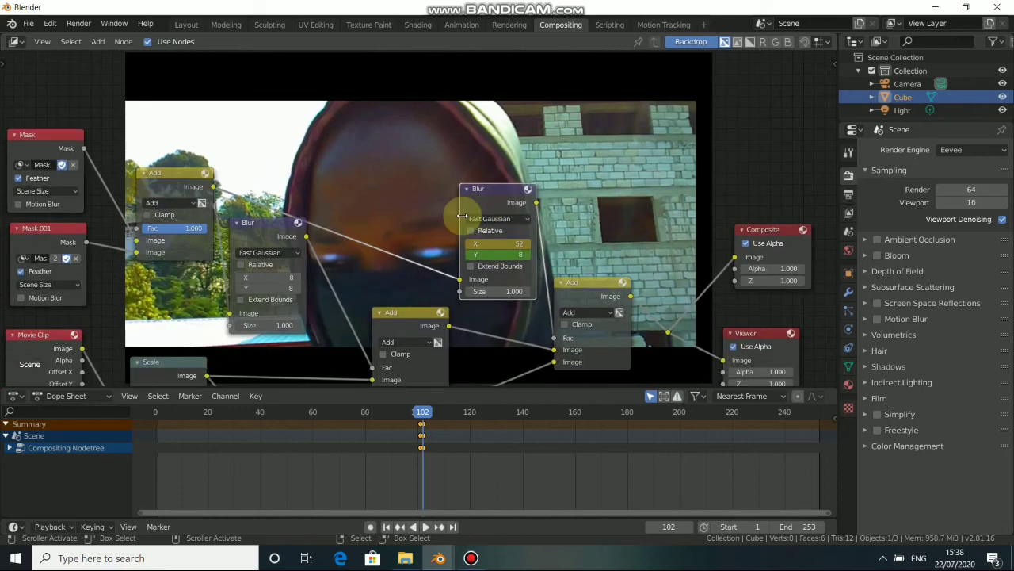